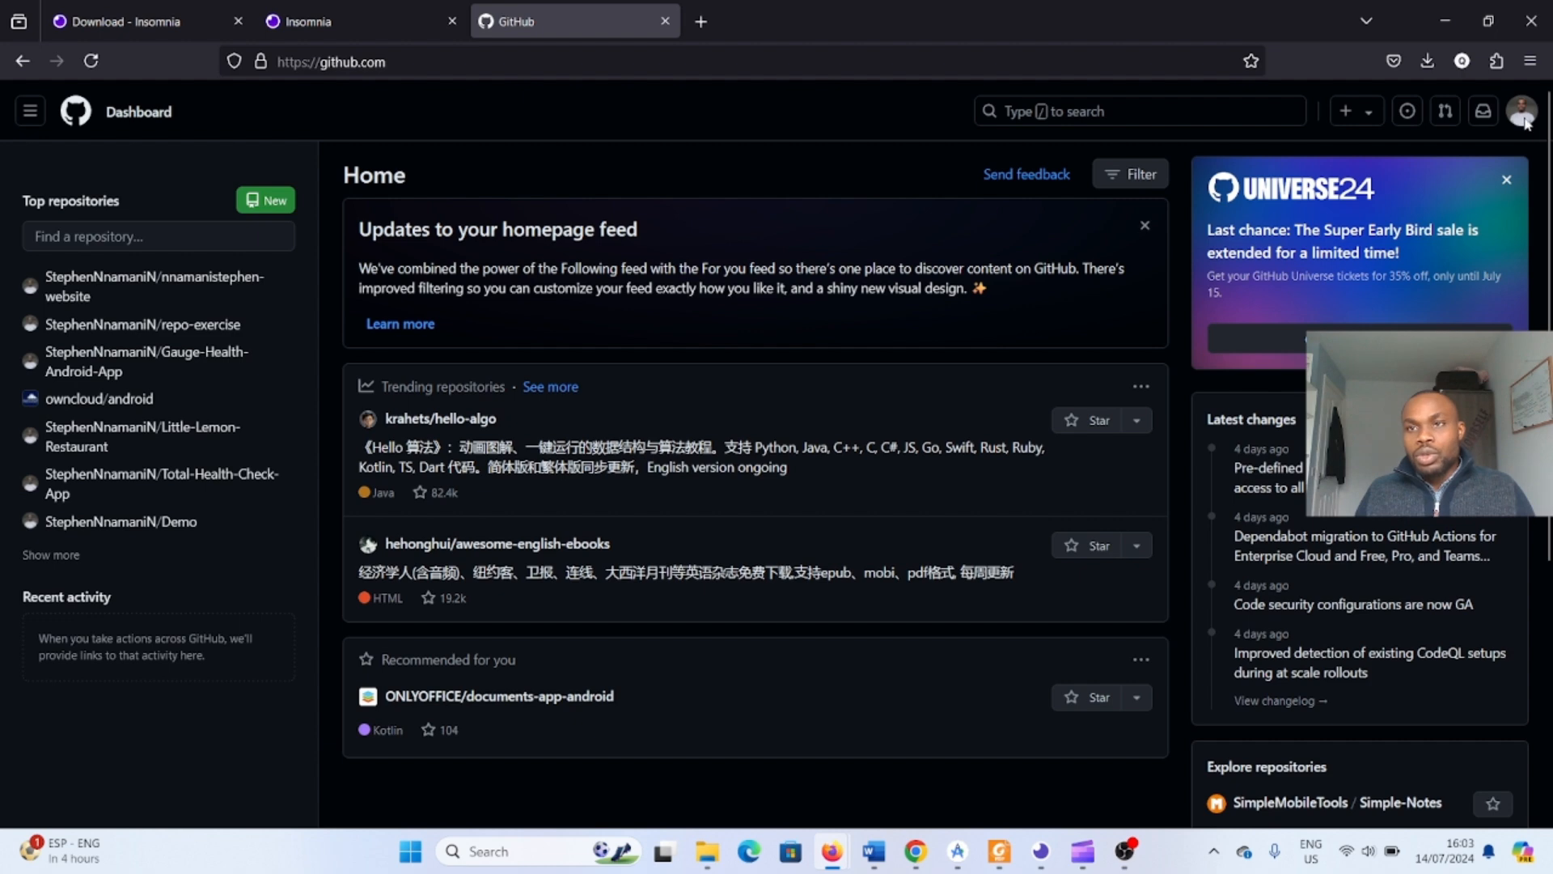
- Open your repositories list, start a new repository and name it DemoTest
click(1524, 113)
click(1313, 243)
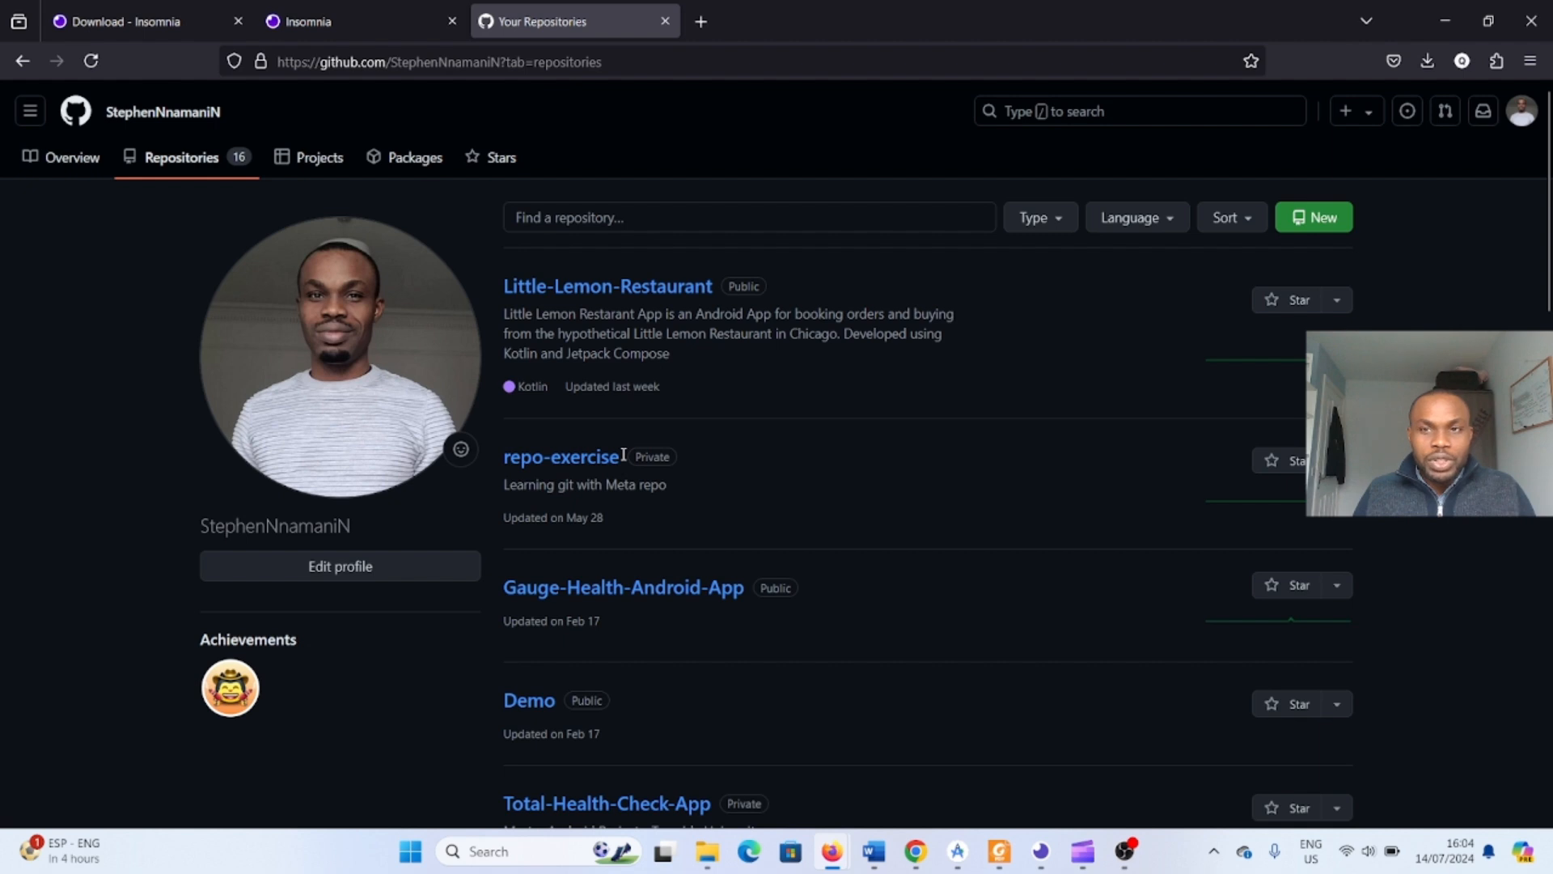
click(1319, 218)
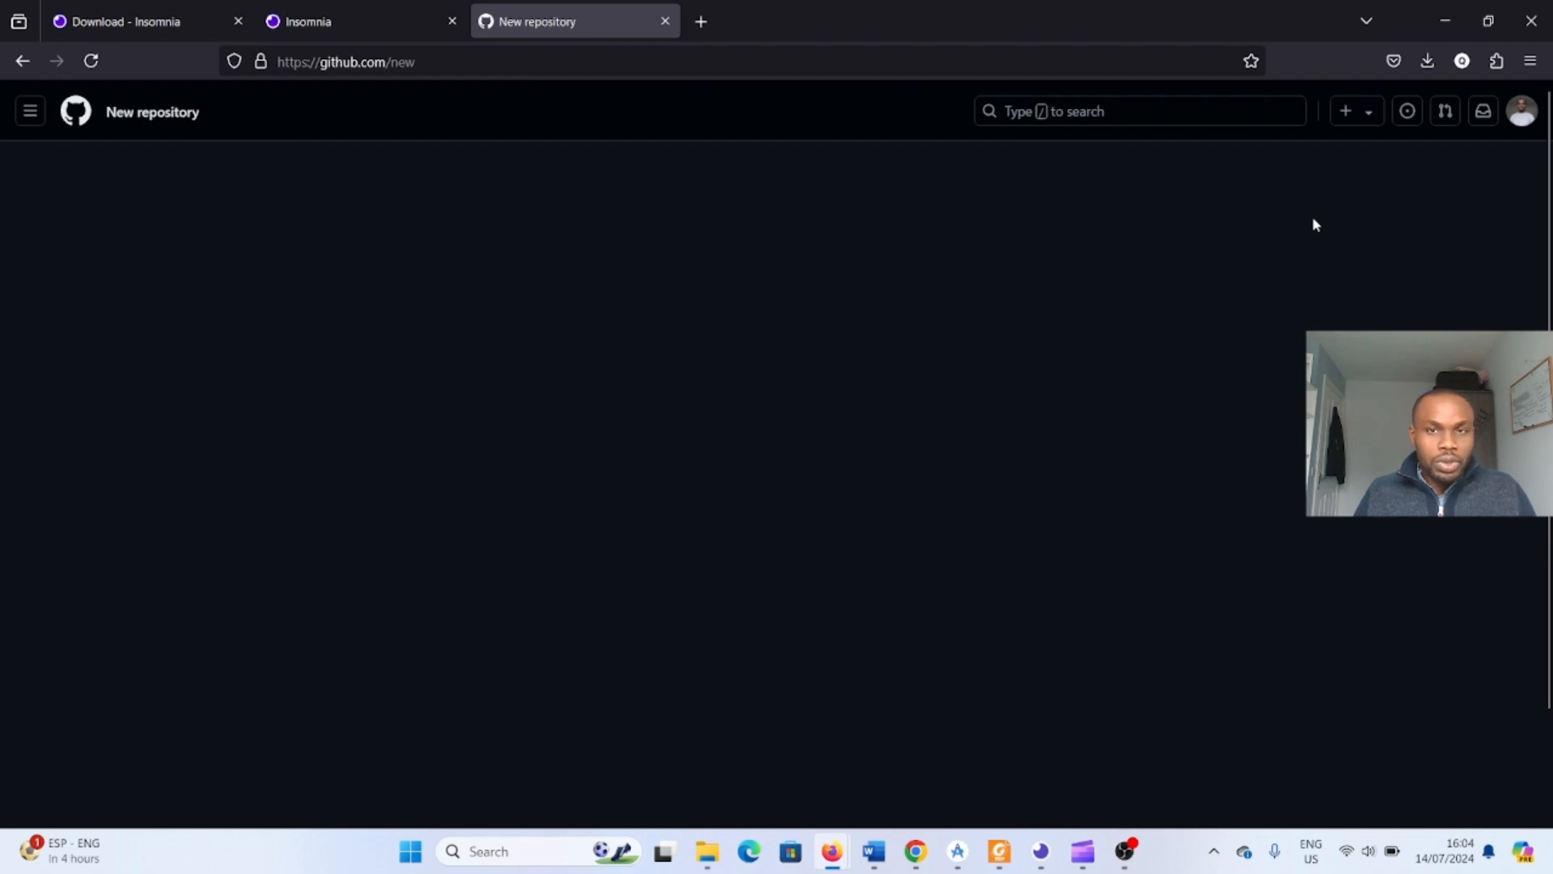
click(682, 352)
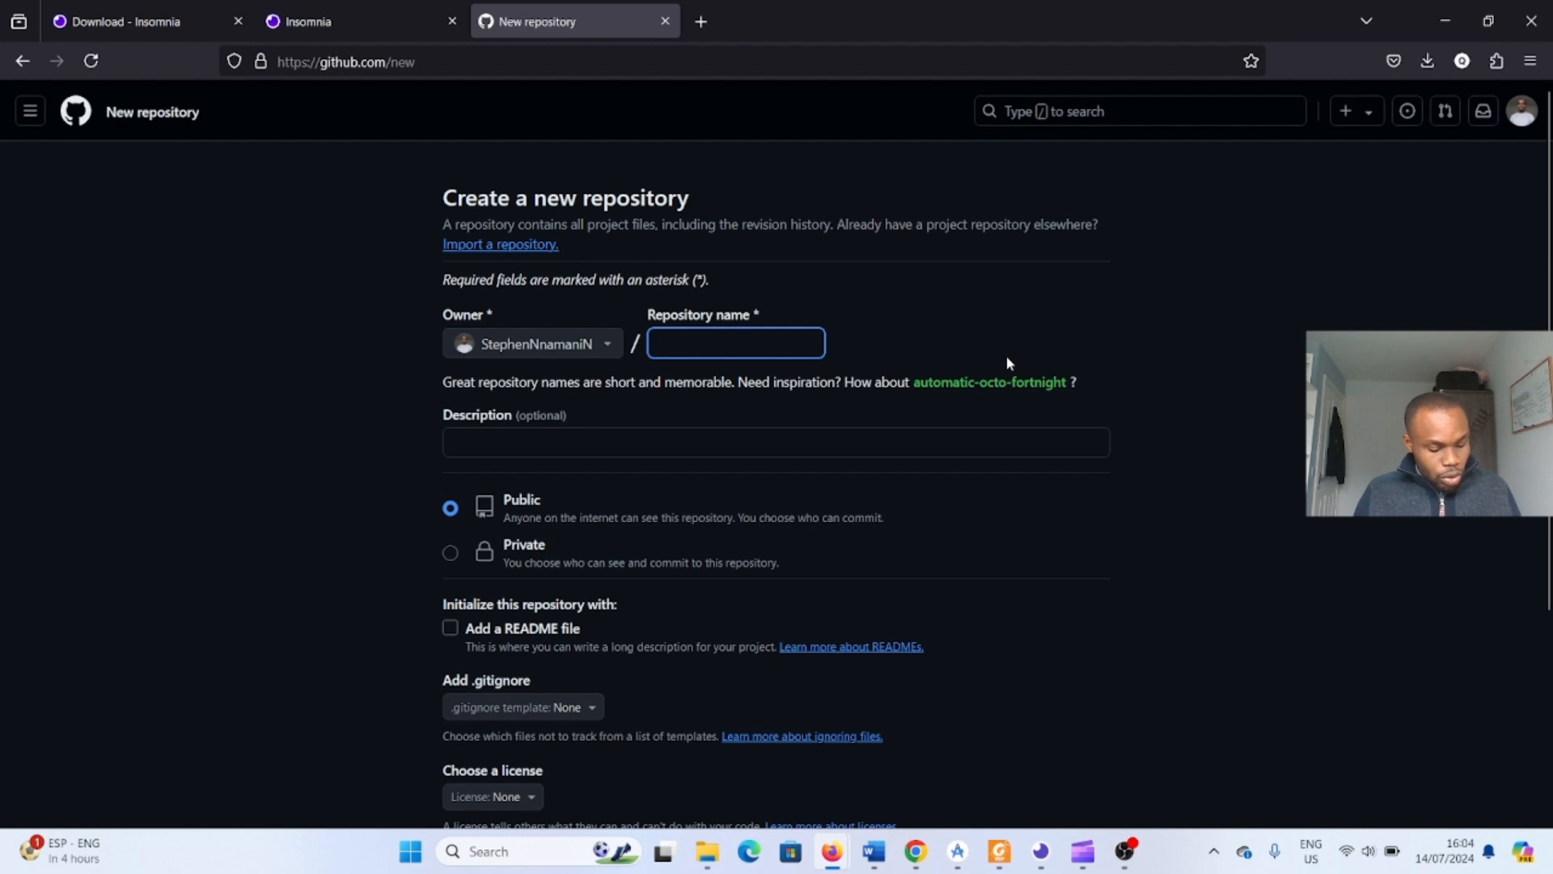
text(Demo)
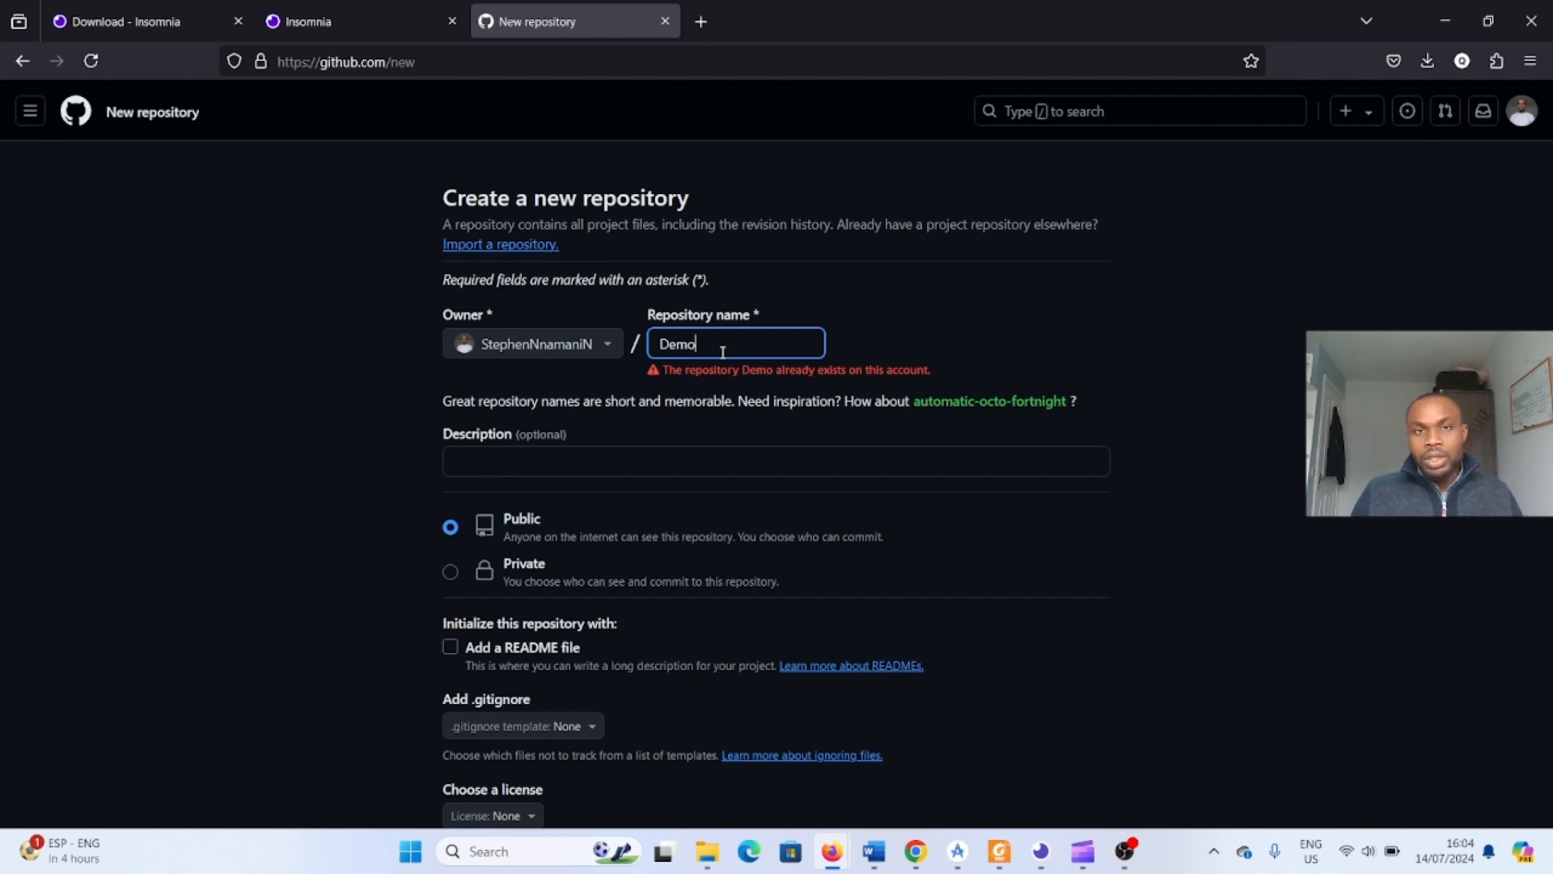
text(Test)
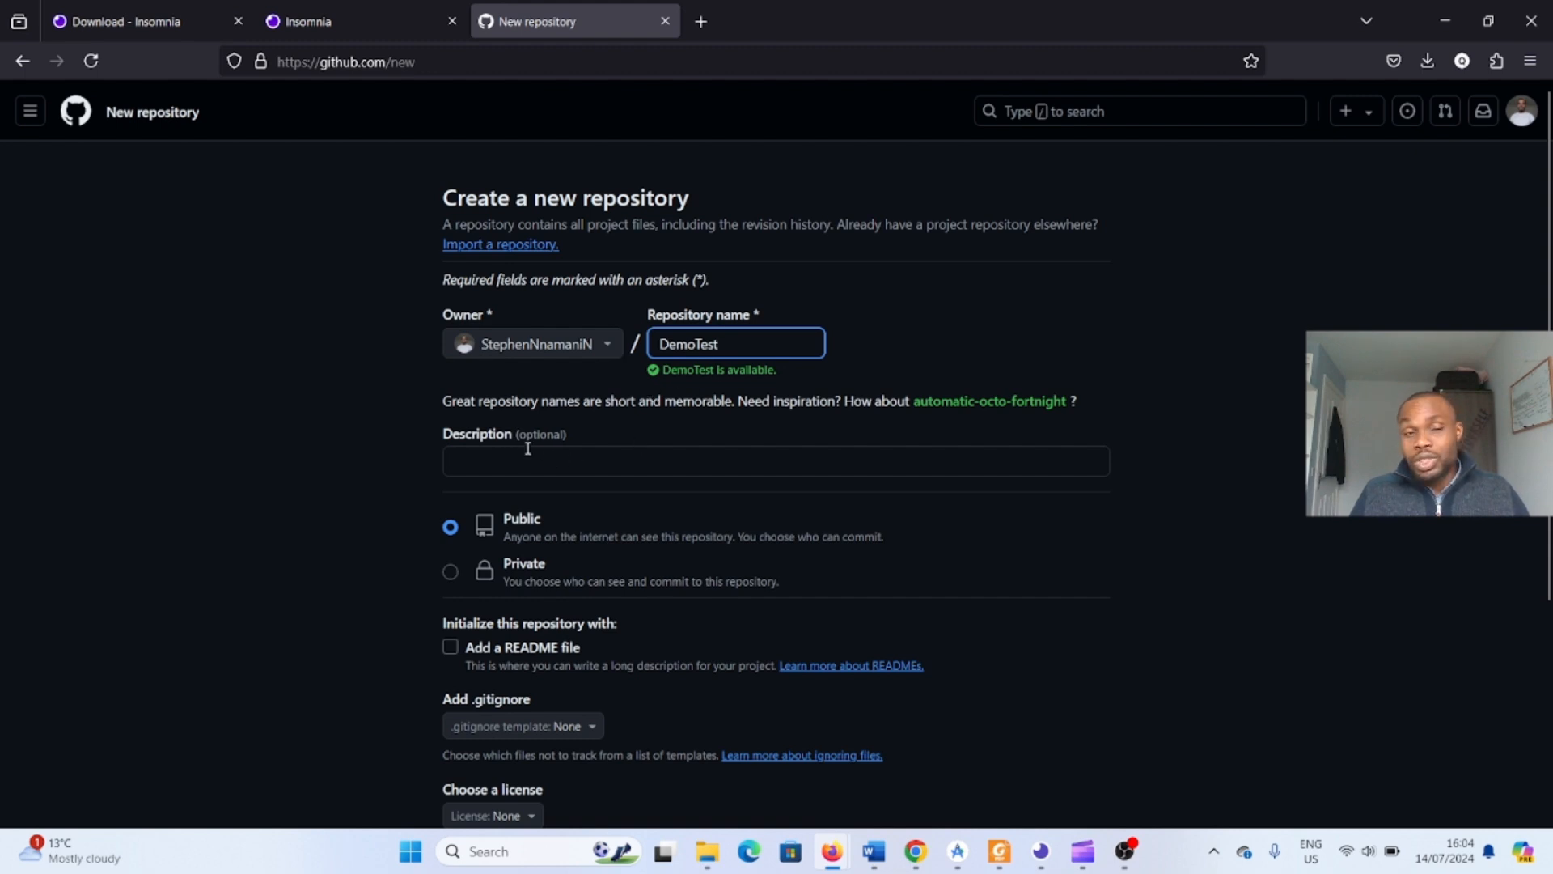
- Enter the description "This is demonstartion of how to create repository on Githob and add a project to it"
click(556, 461)
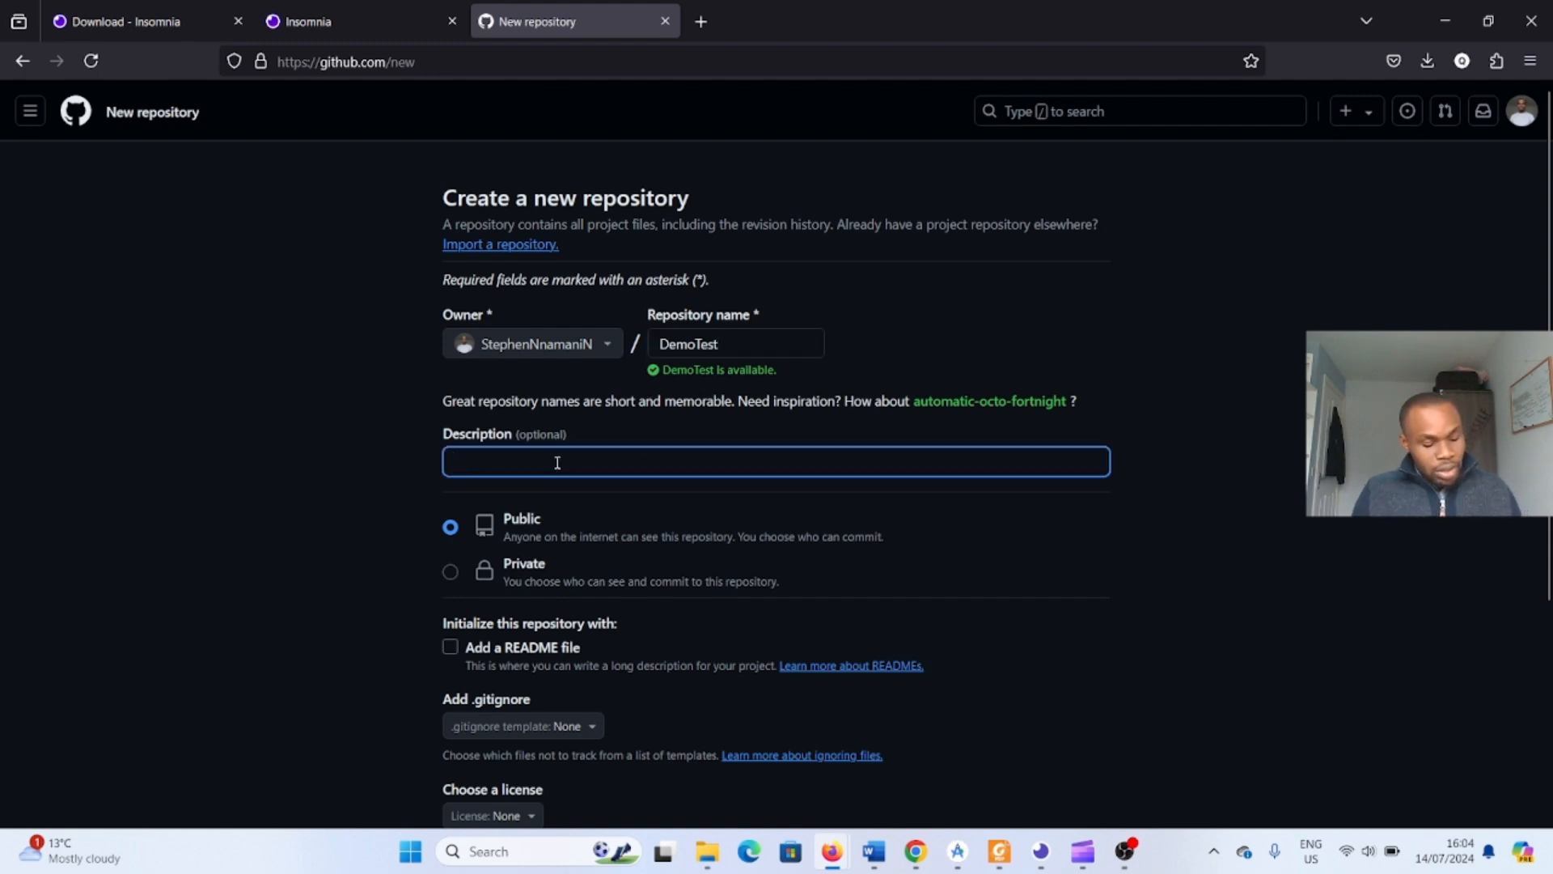
text(This)
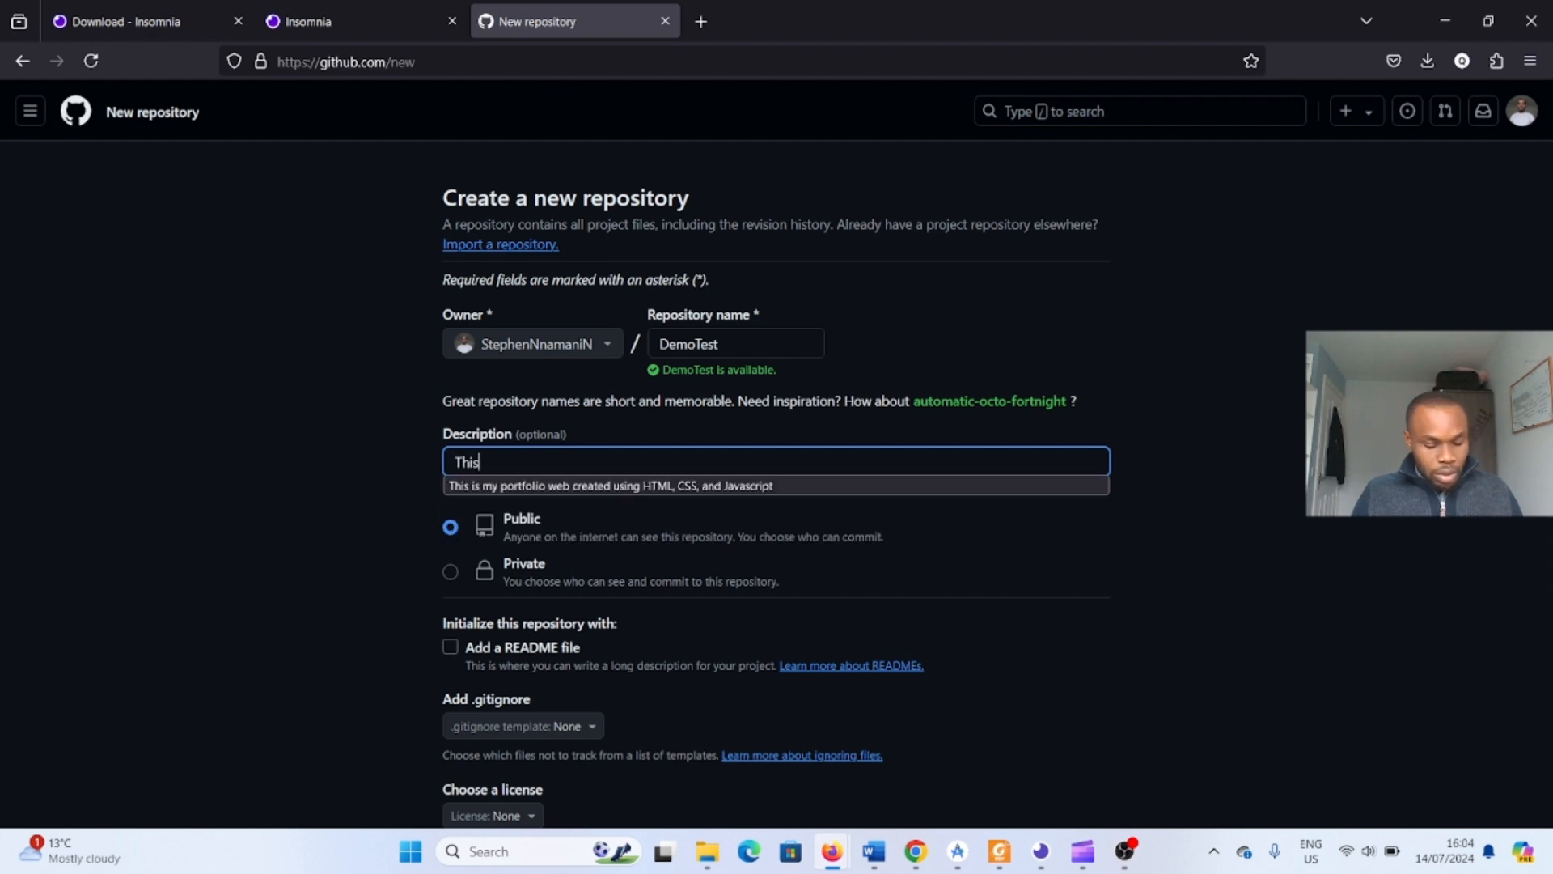
text( is dedmos)
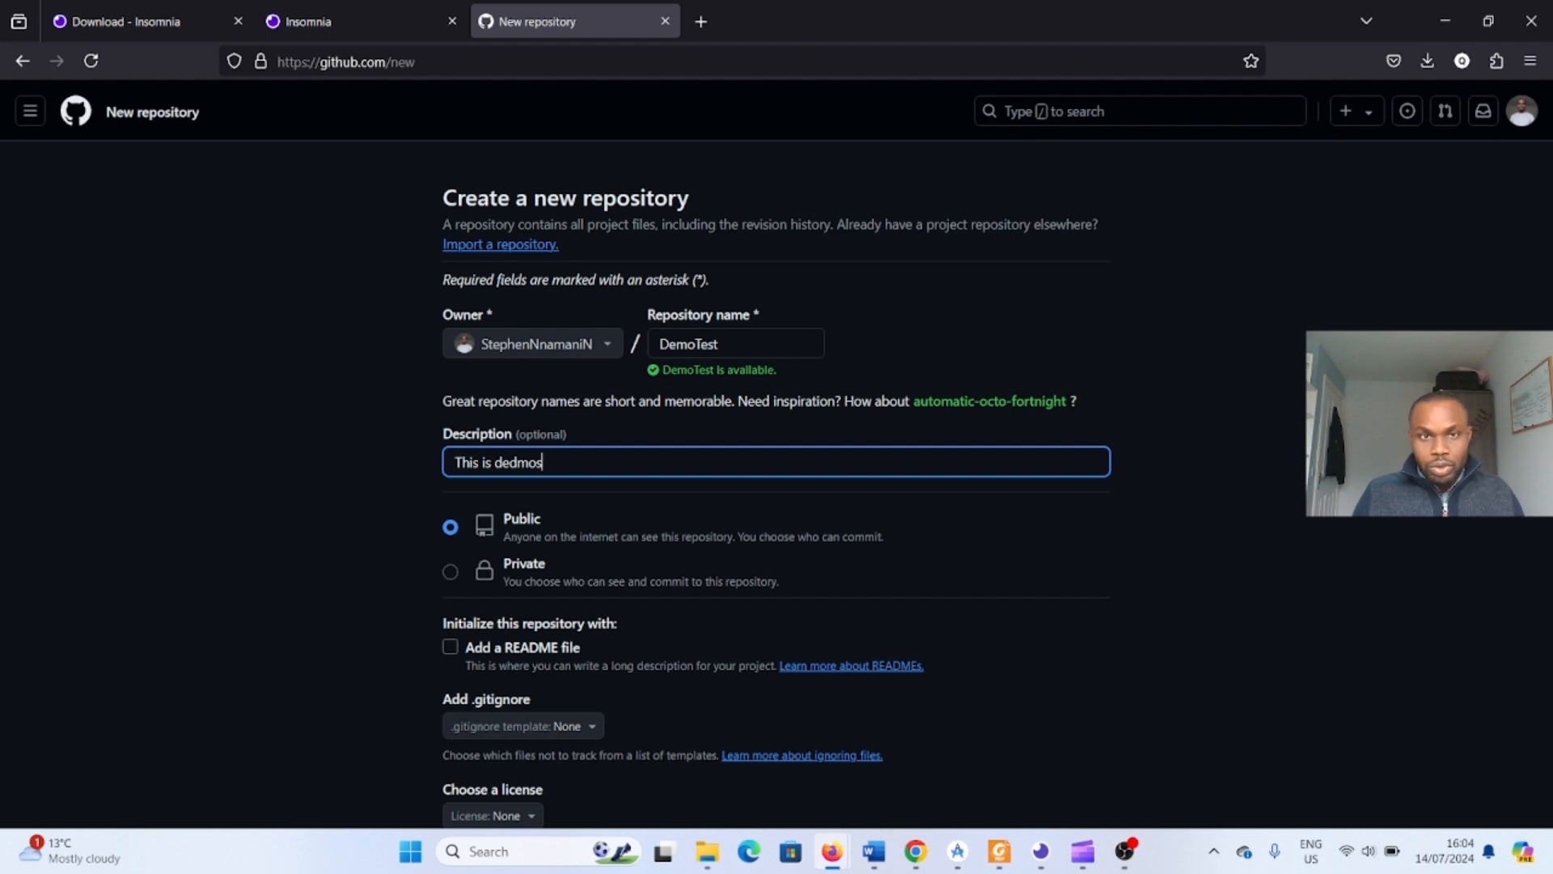
key(BackSpace)
key(BackSpace)
key(BackSpace)
key(BackSpace)
text(monstar)
text(tion of h)
text(oe)
key(BackSpace)
text(w)
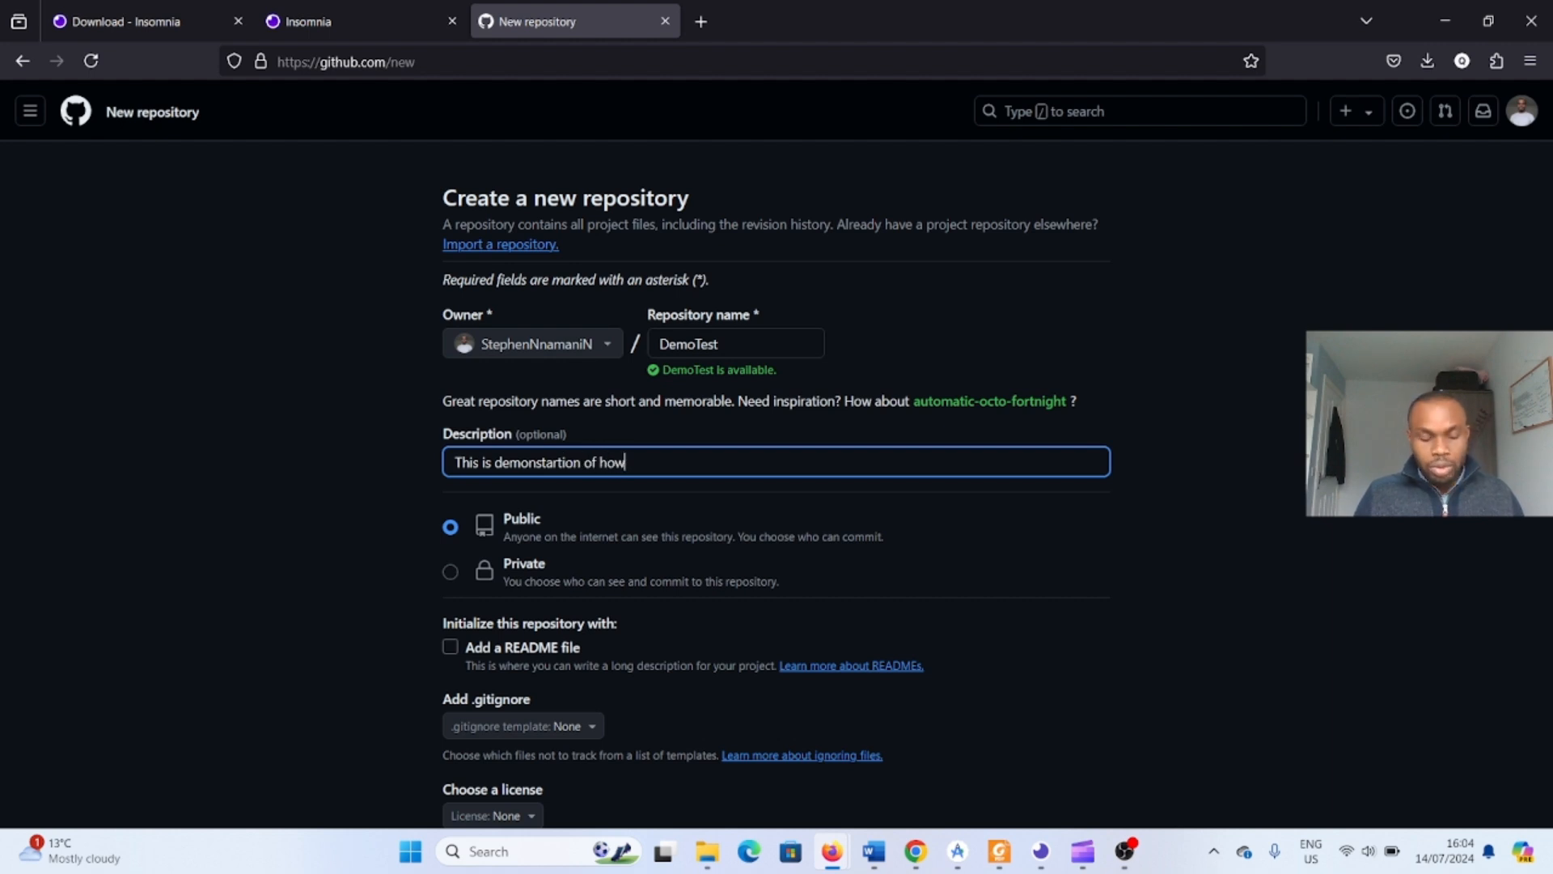
text( to cre)
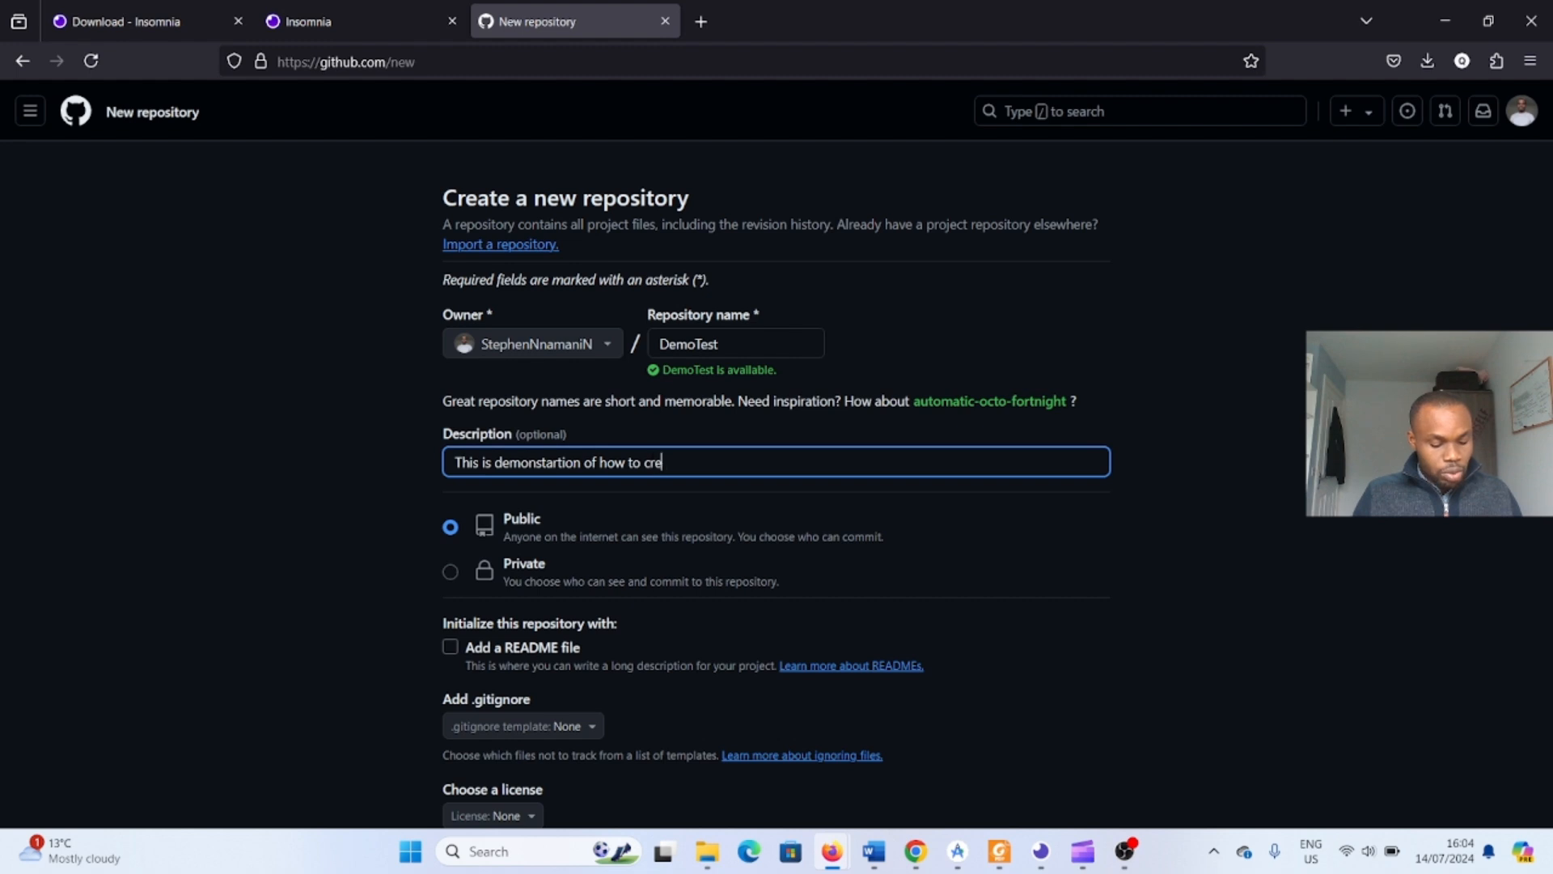
text(ate reposit)
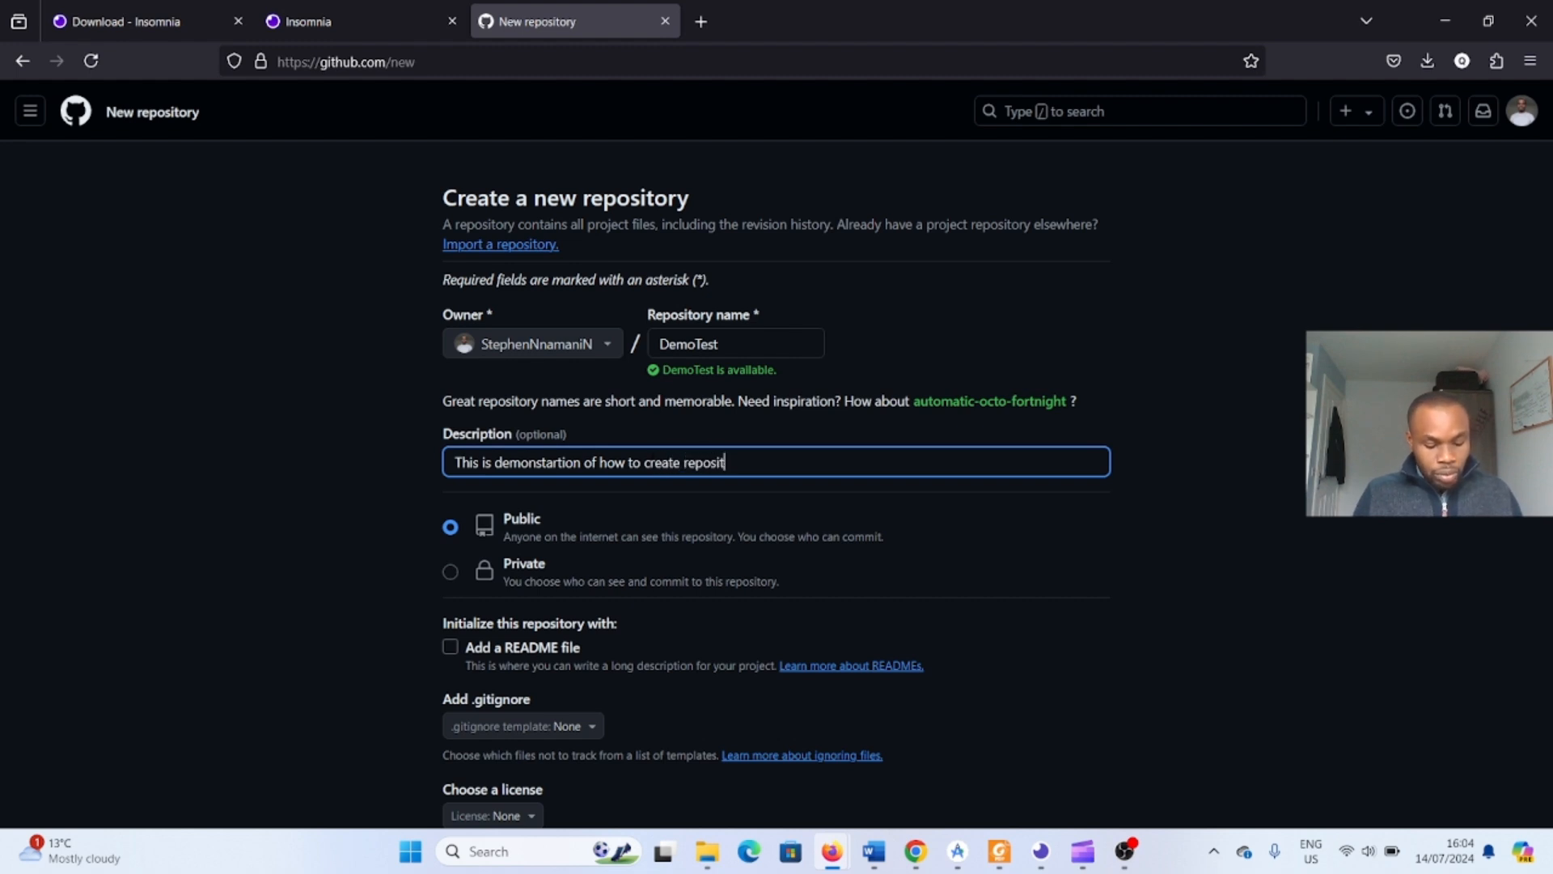
text(ory)
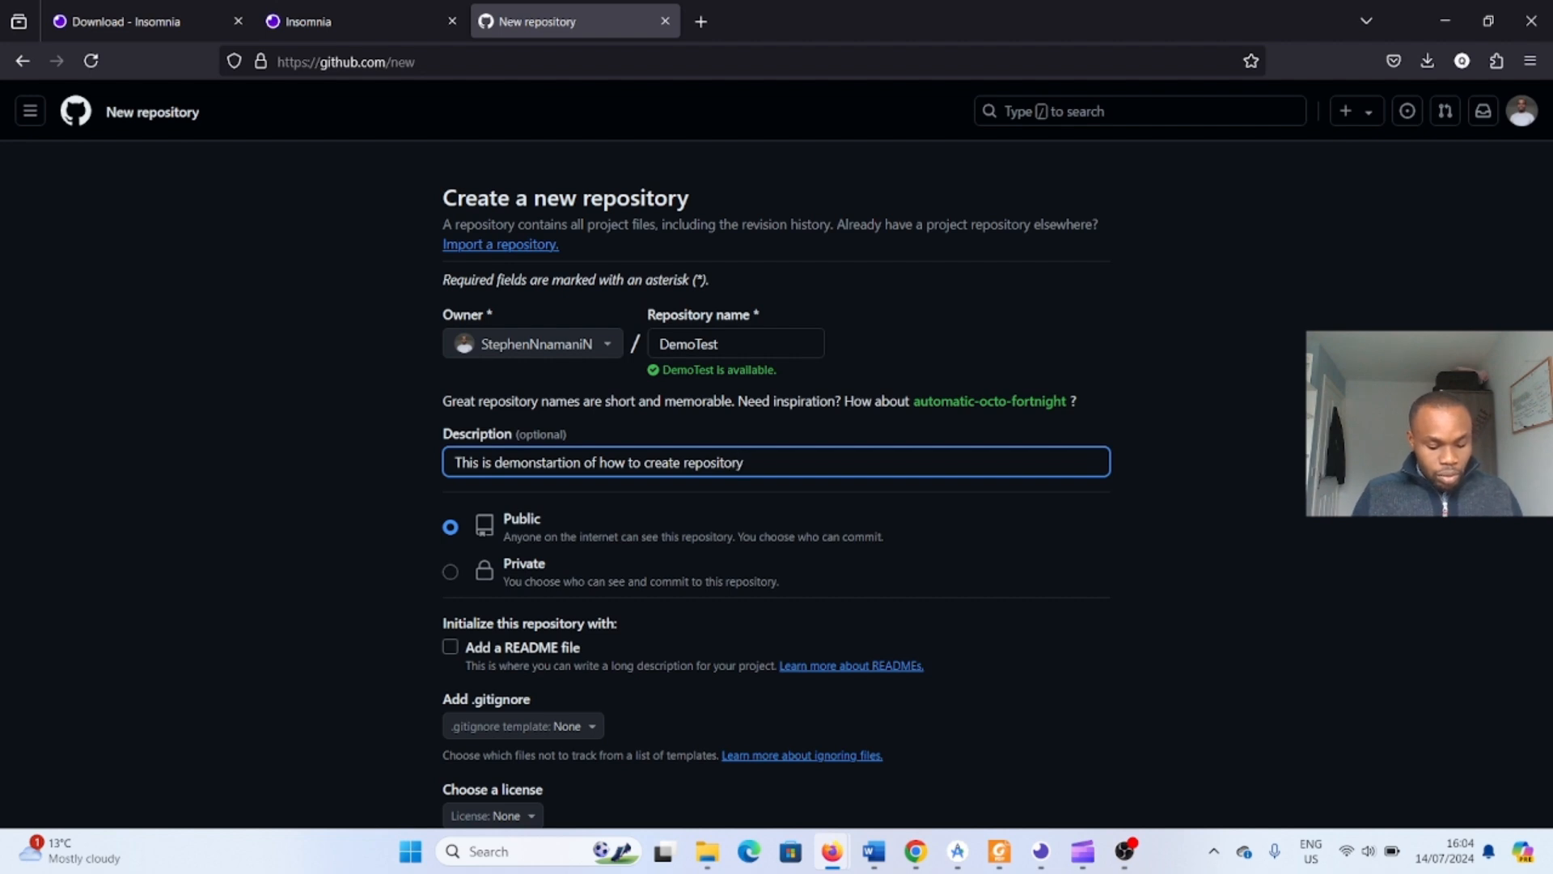
text( cn )
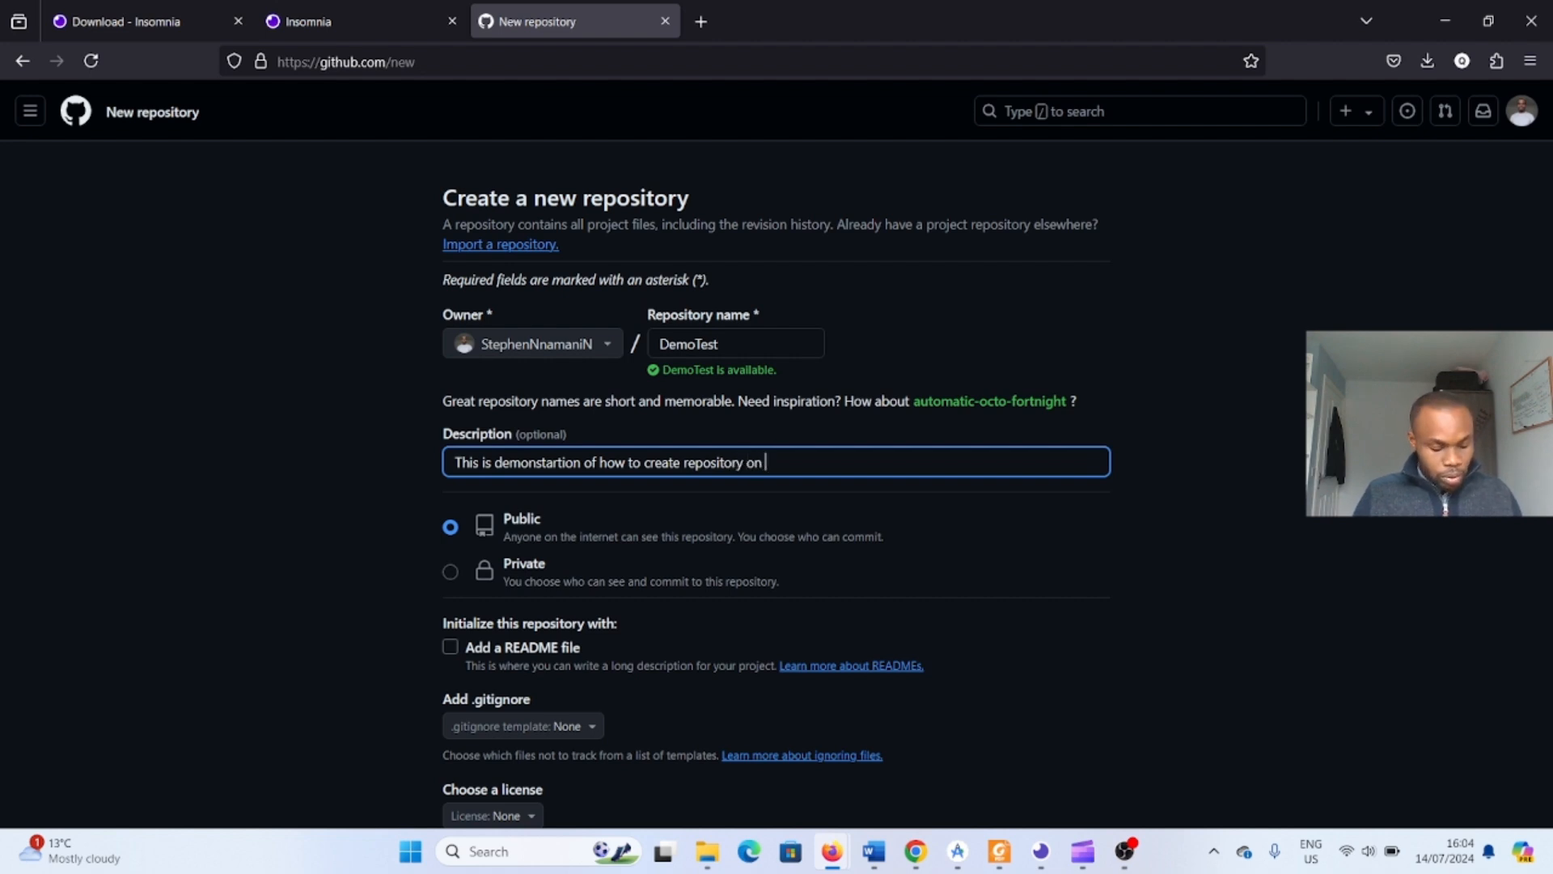
text(Gith)
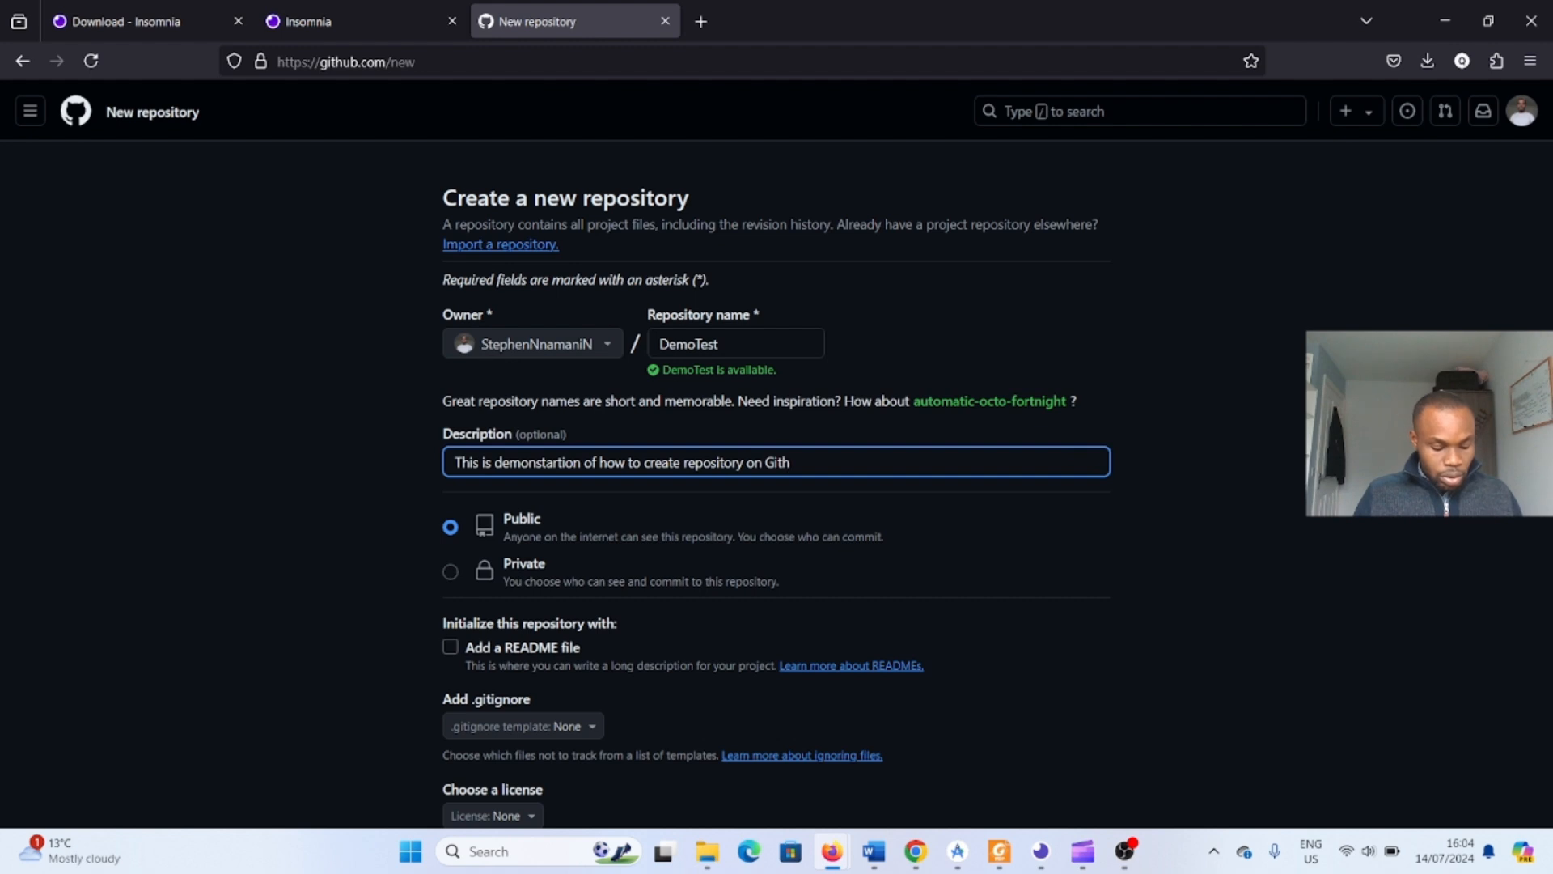
text(ob and add a project to it)
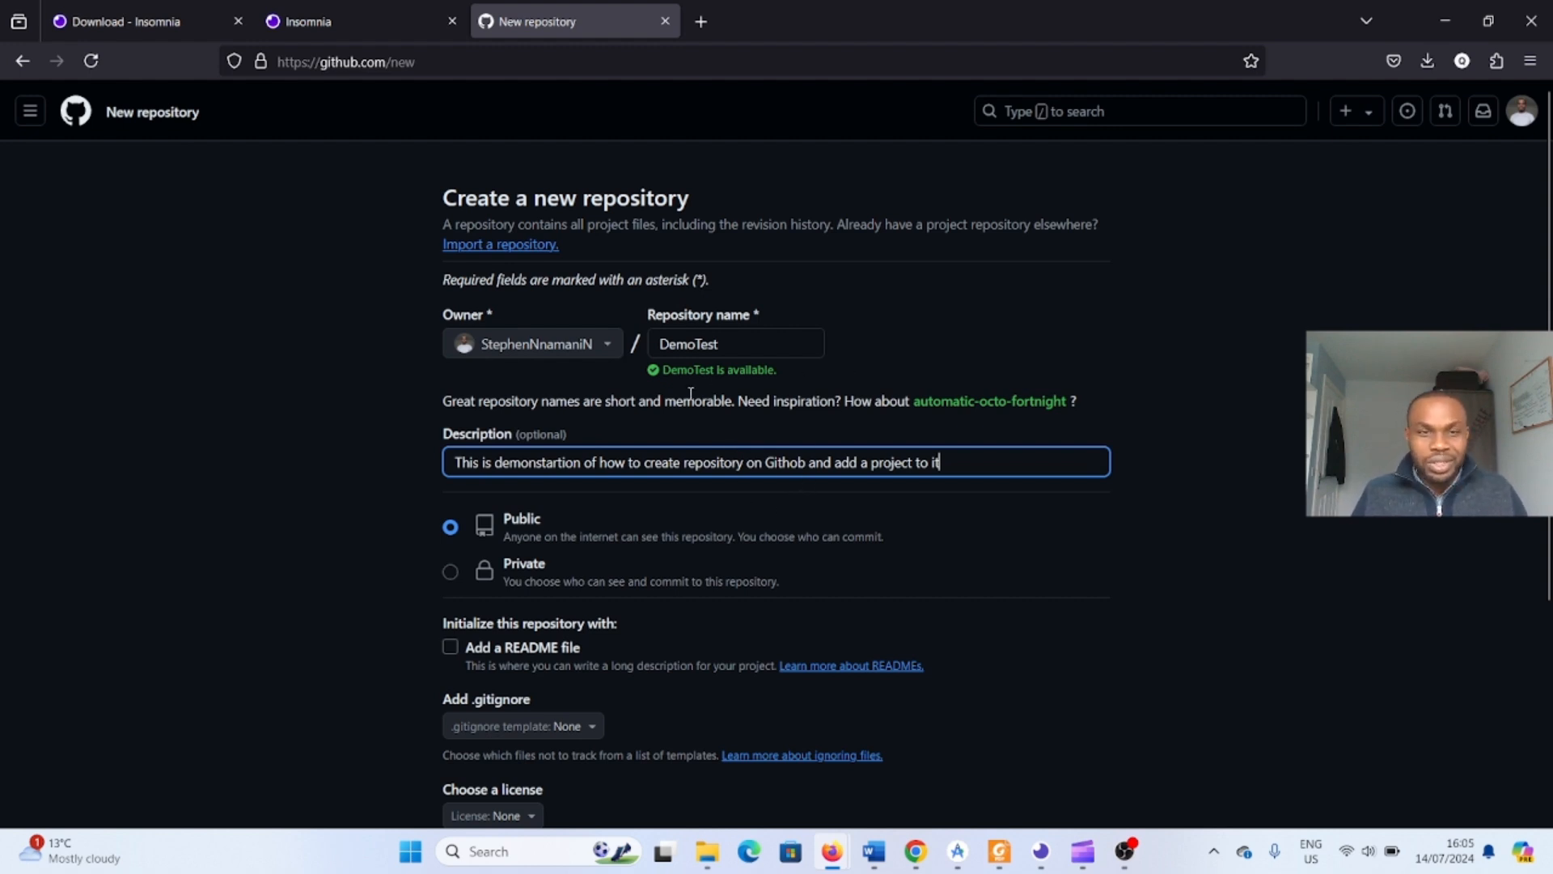
- Select the whole description text and copy it
scroll(668, 392, down, 2)
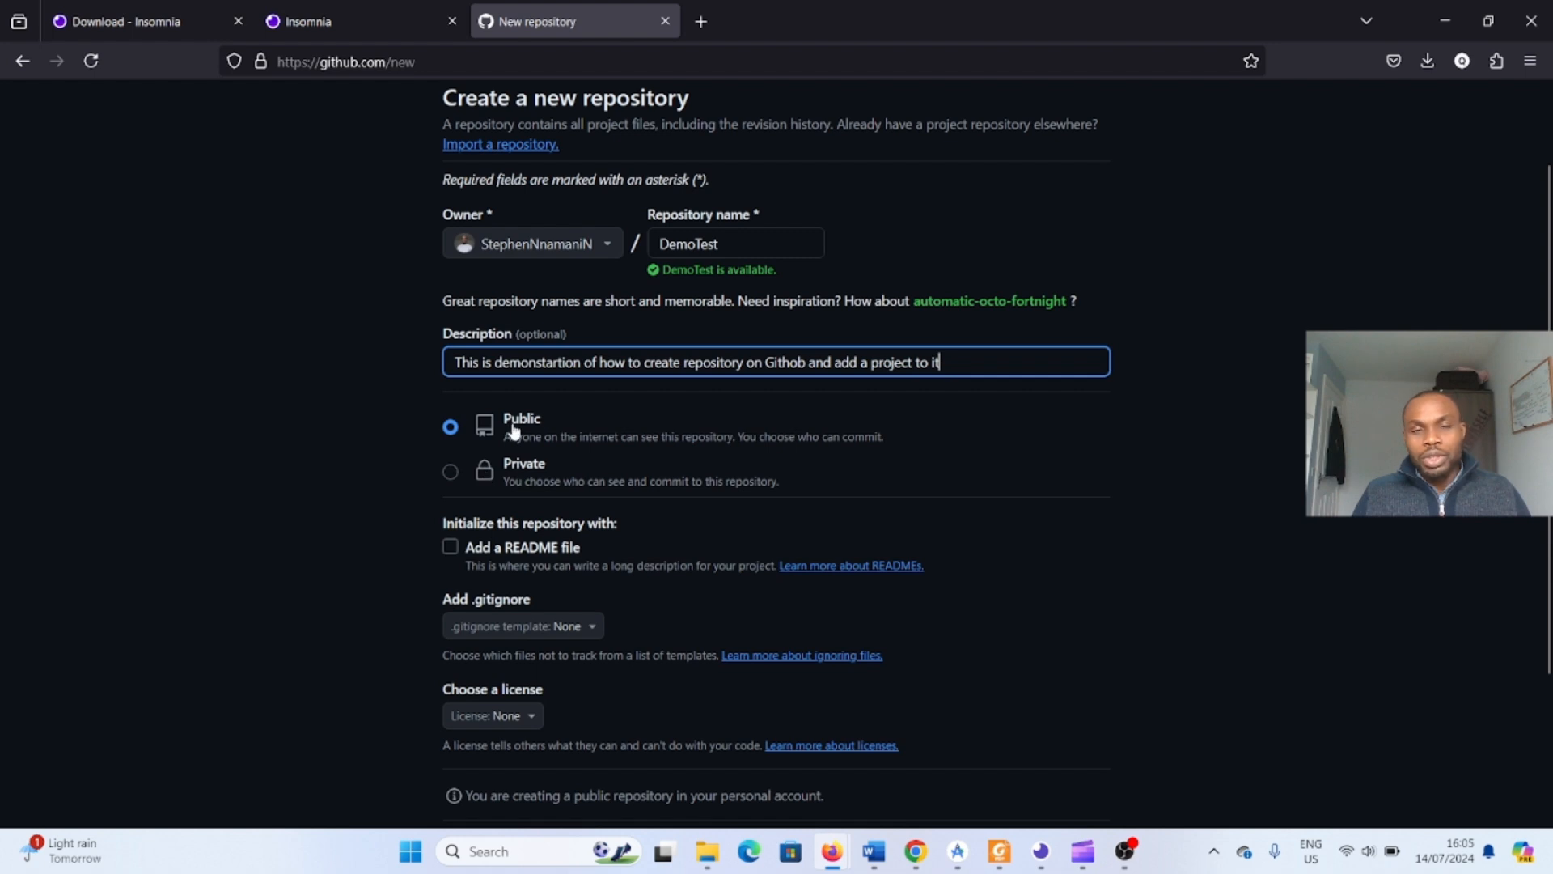
scroll(690, 437, down, 2)
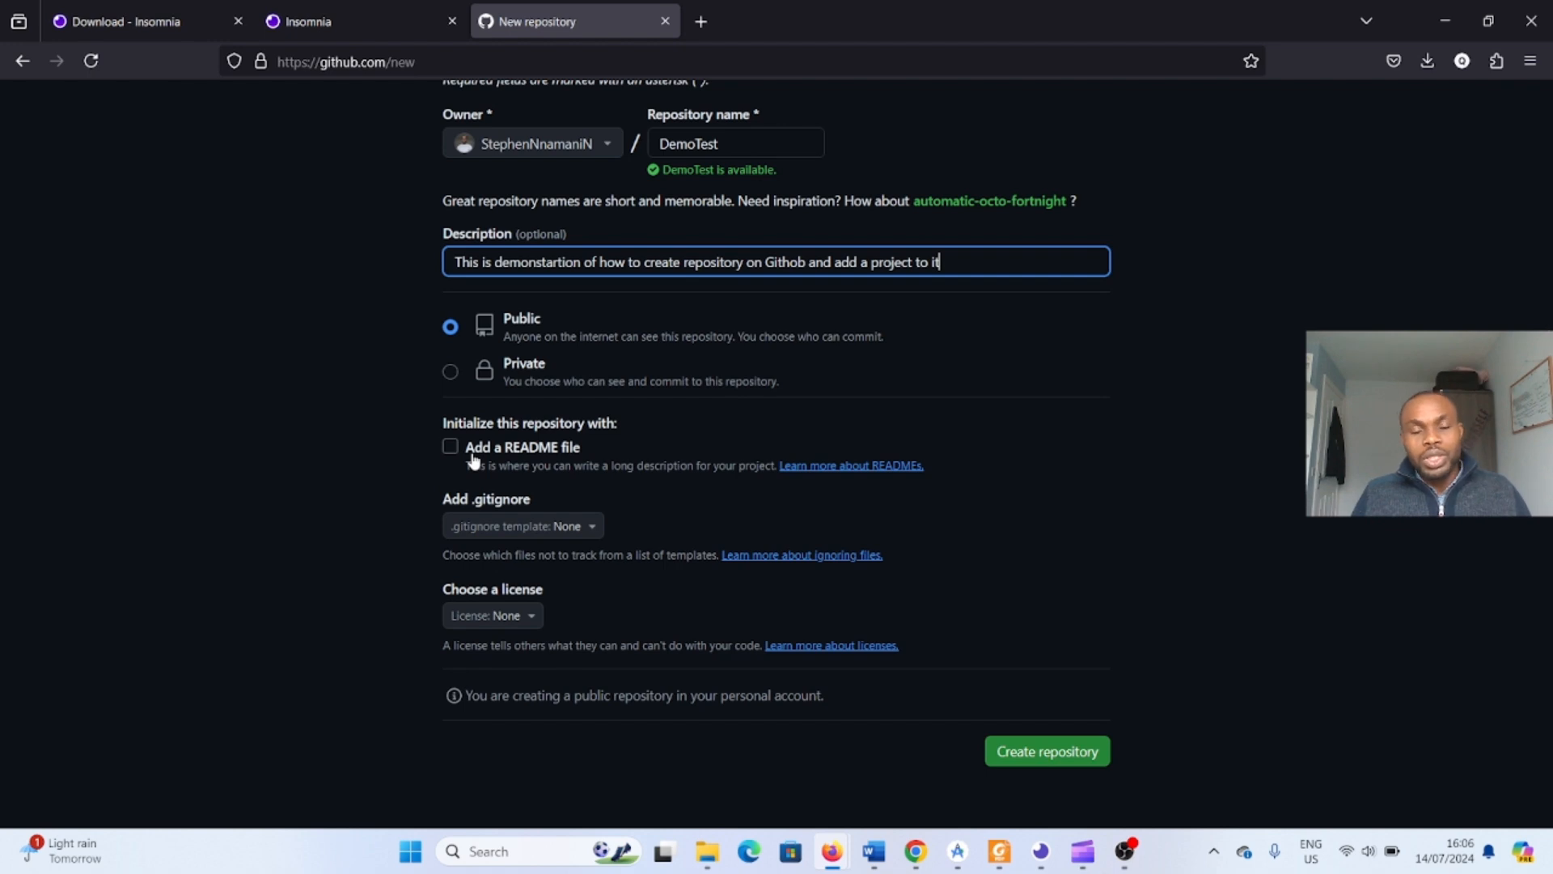
drag(971, 262, 449, 262)
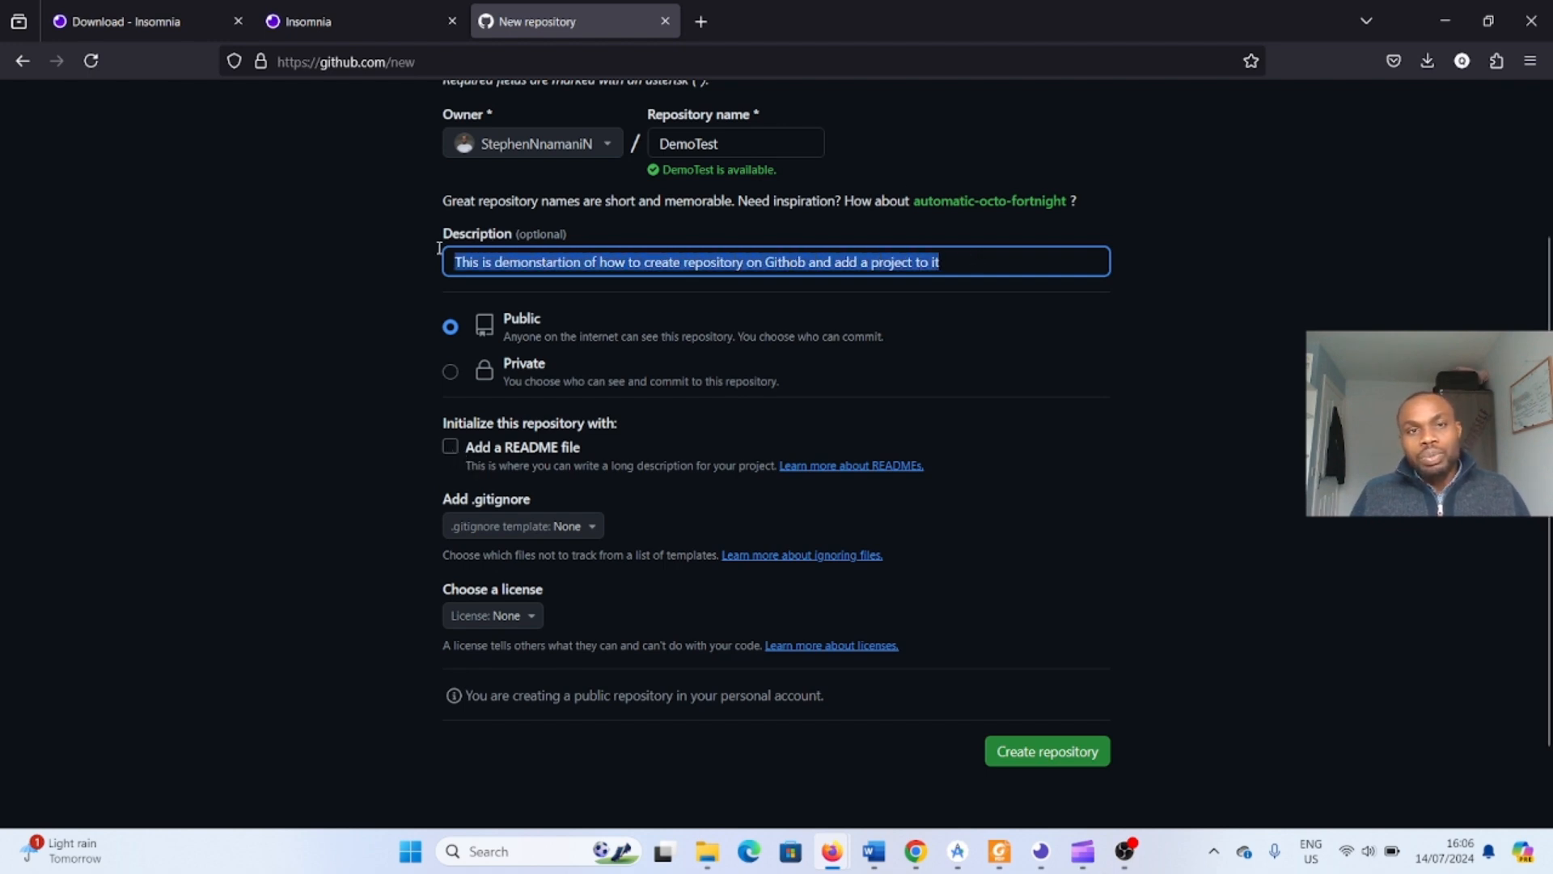
right_click(557, 259)
click(584, 372)
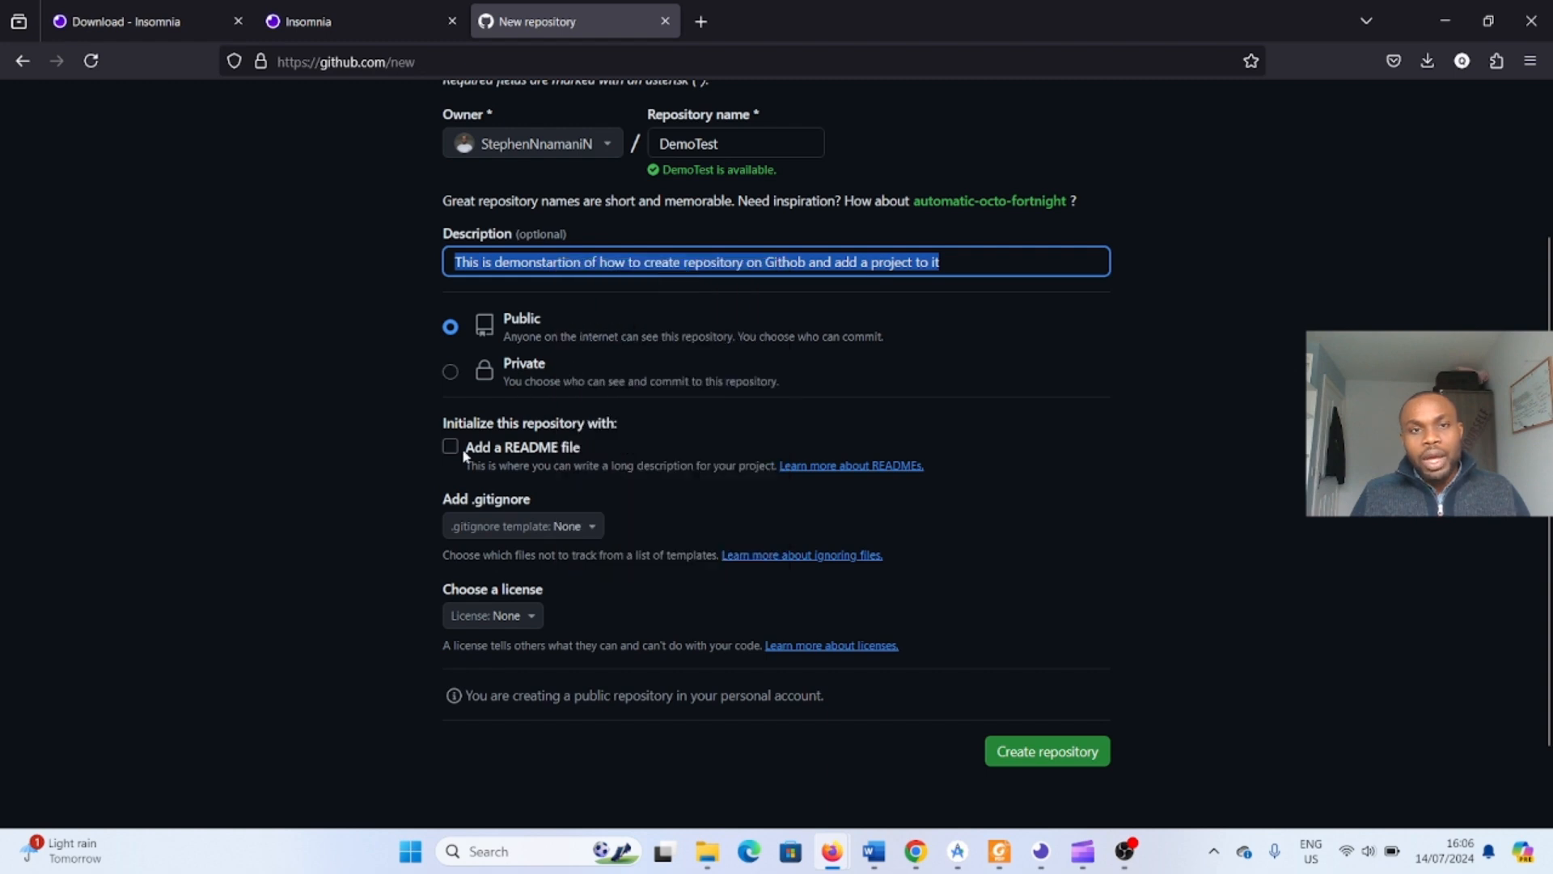
- Enable adding a README file and create the repository
click(459, 459)
click(450, 450)
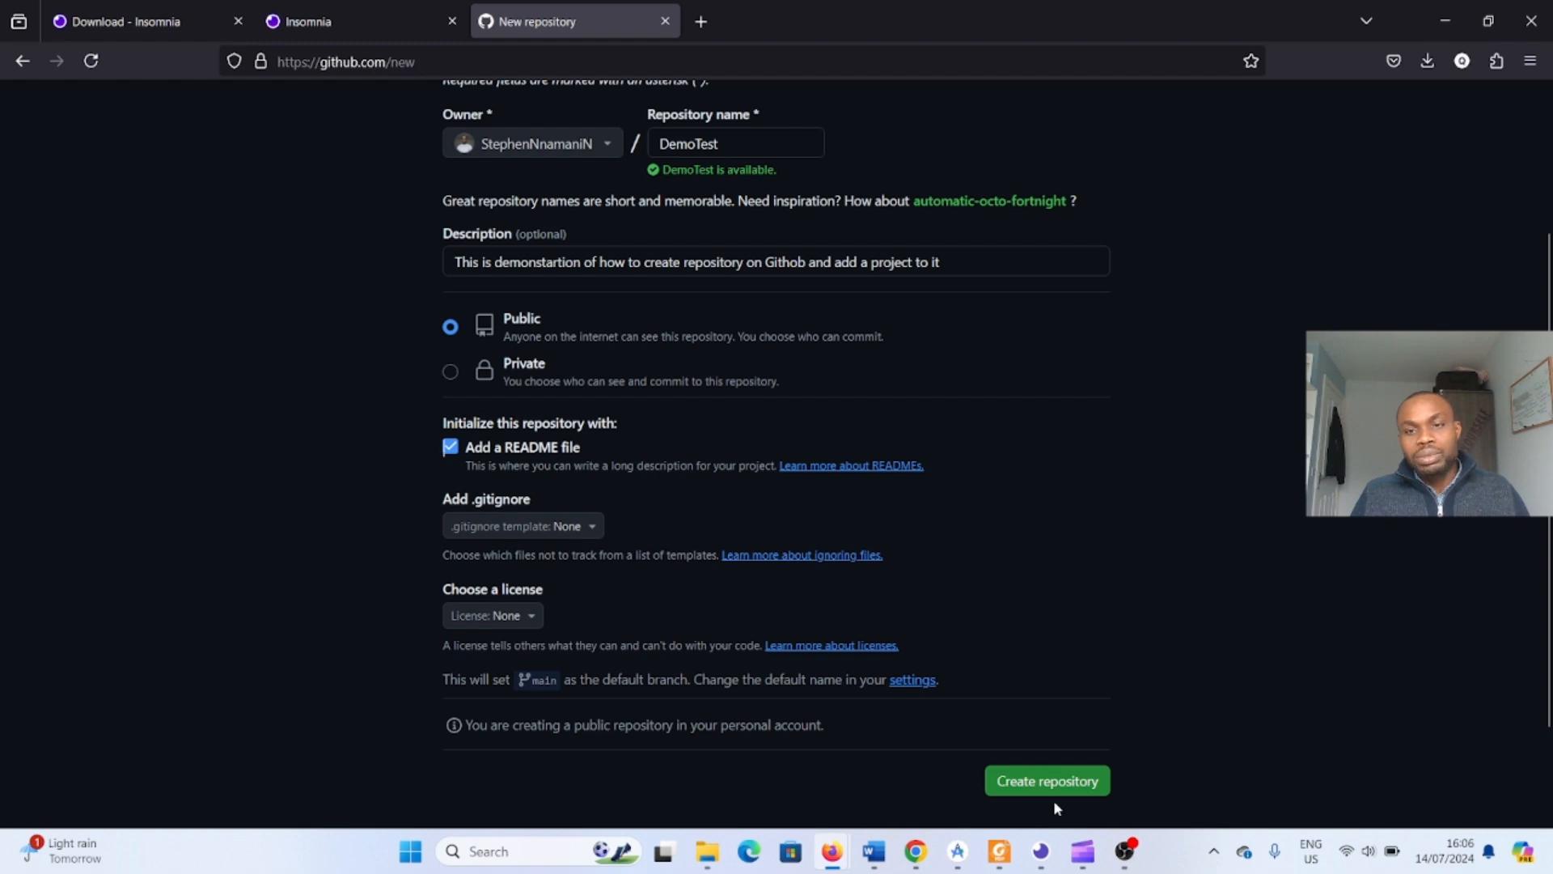
mouse_move(1085, 849)
scroll(1149, 643, down, 2)
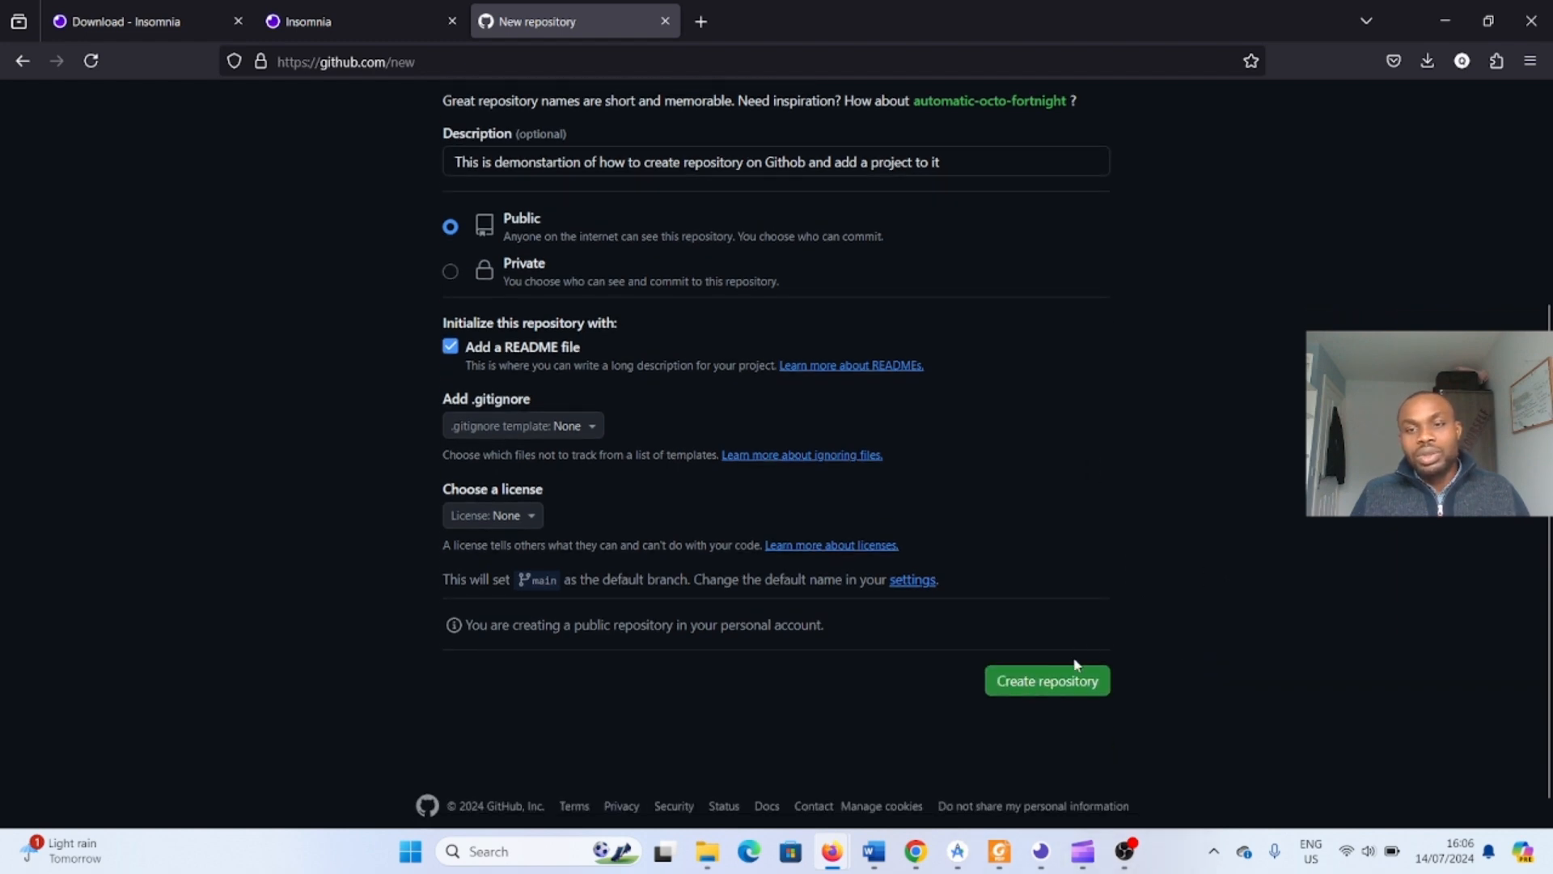
click(1070, 687)
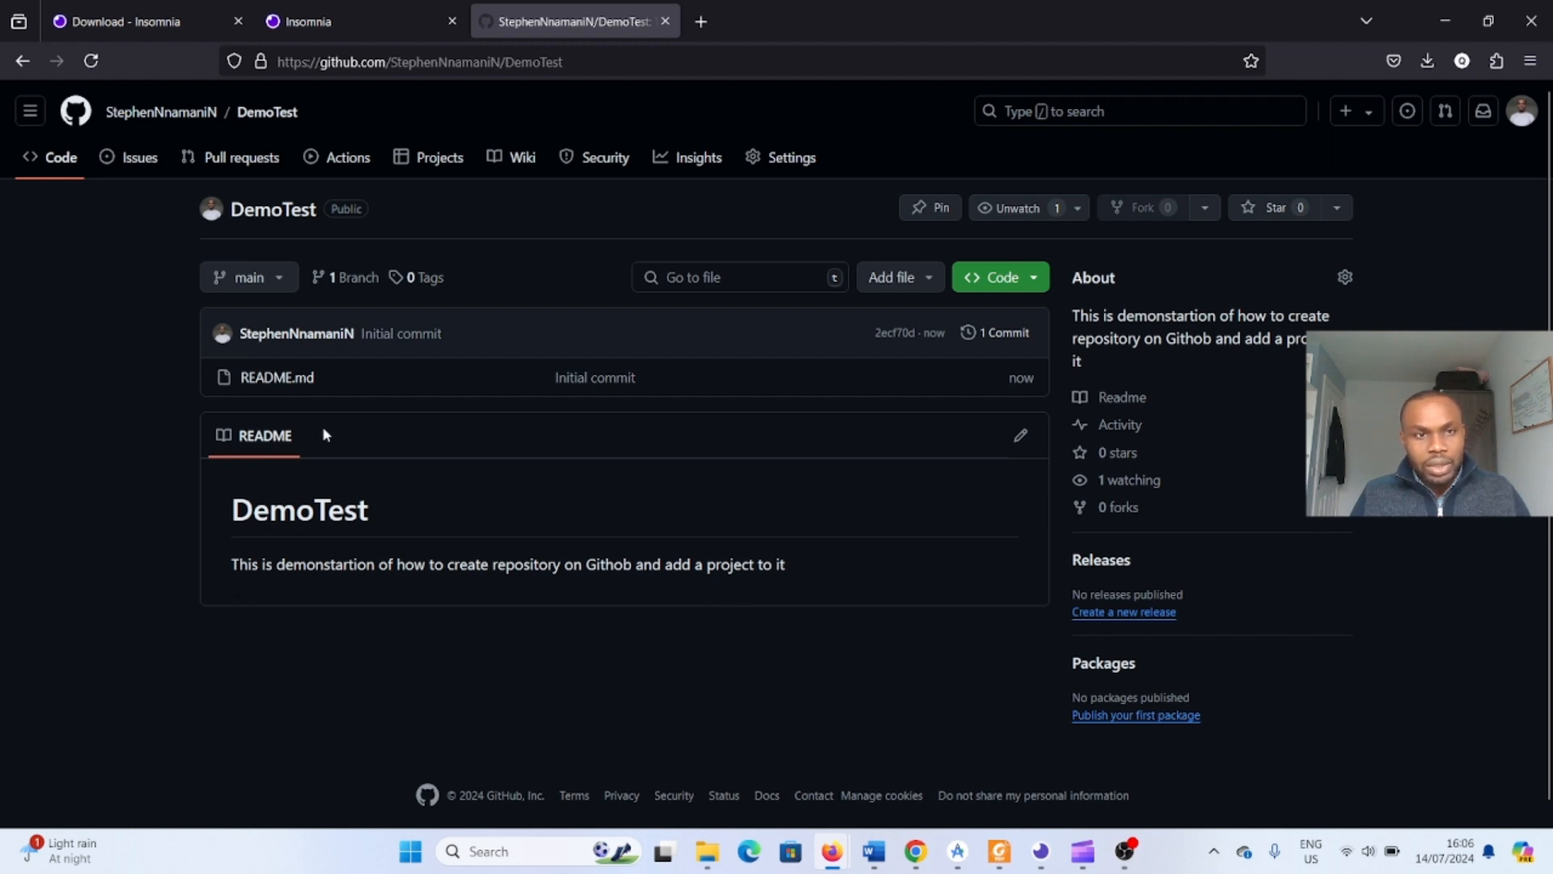
- Edit README.md, paste the description twice on new lines, and commit the changes directly to main
click(1021, 435)
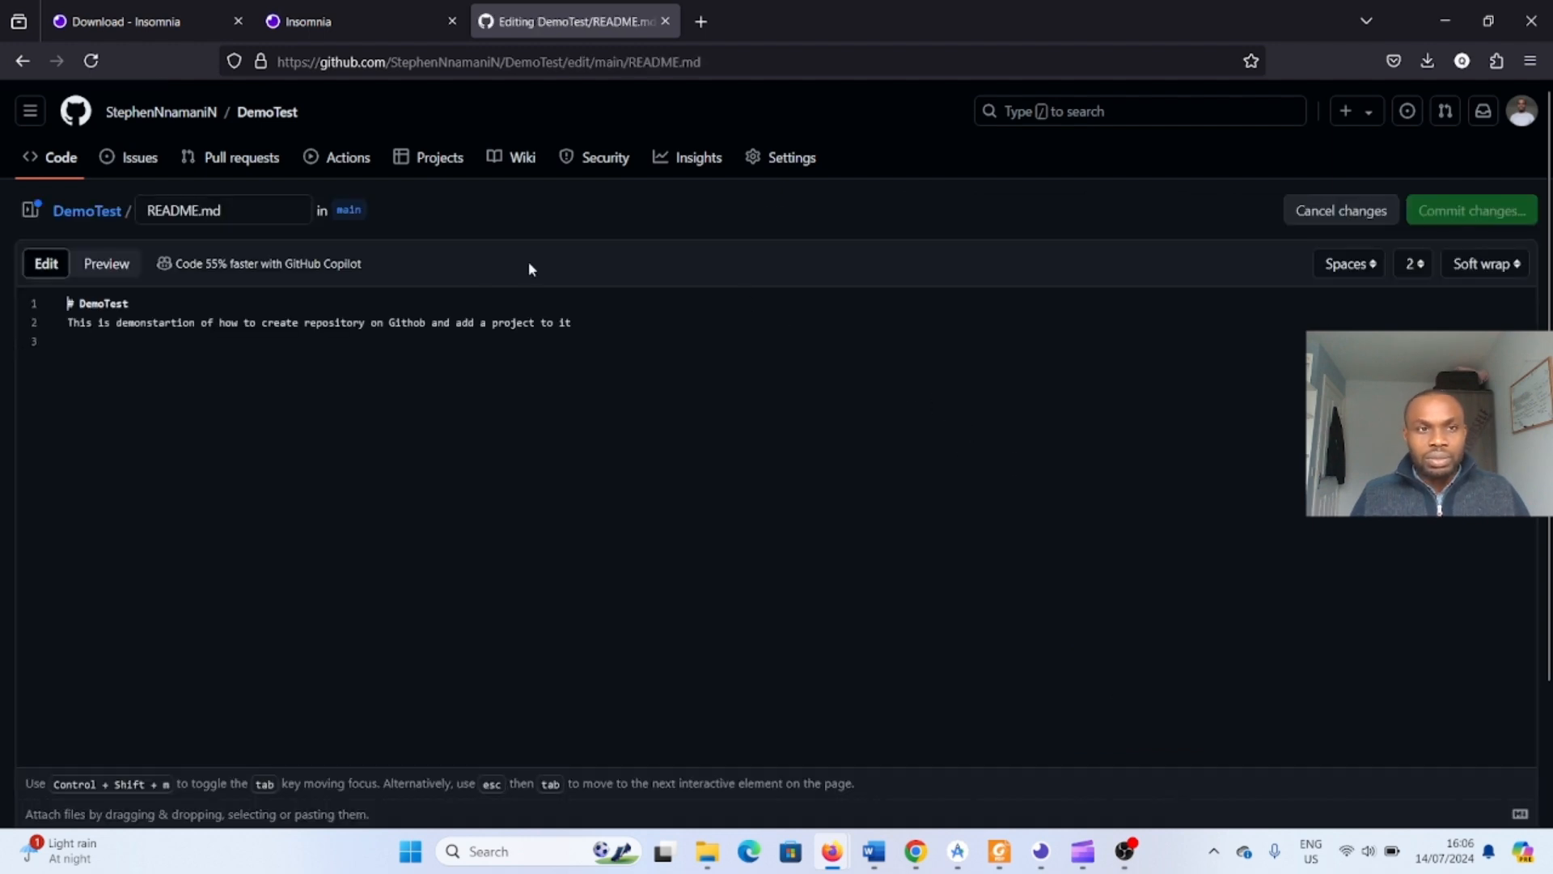
click(622, 325)
key(Return)
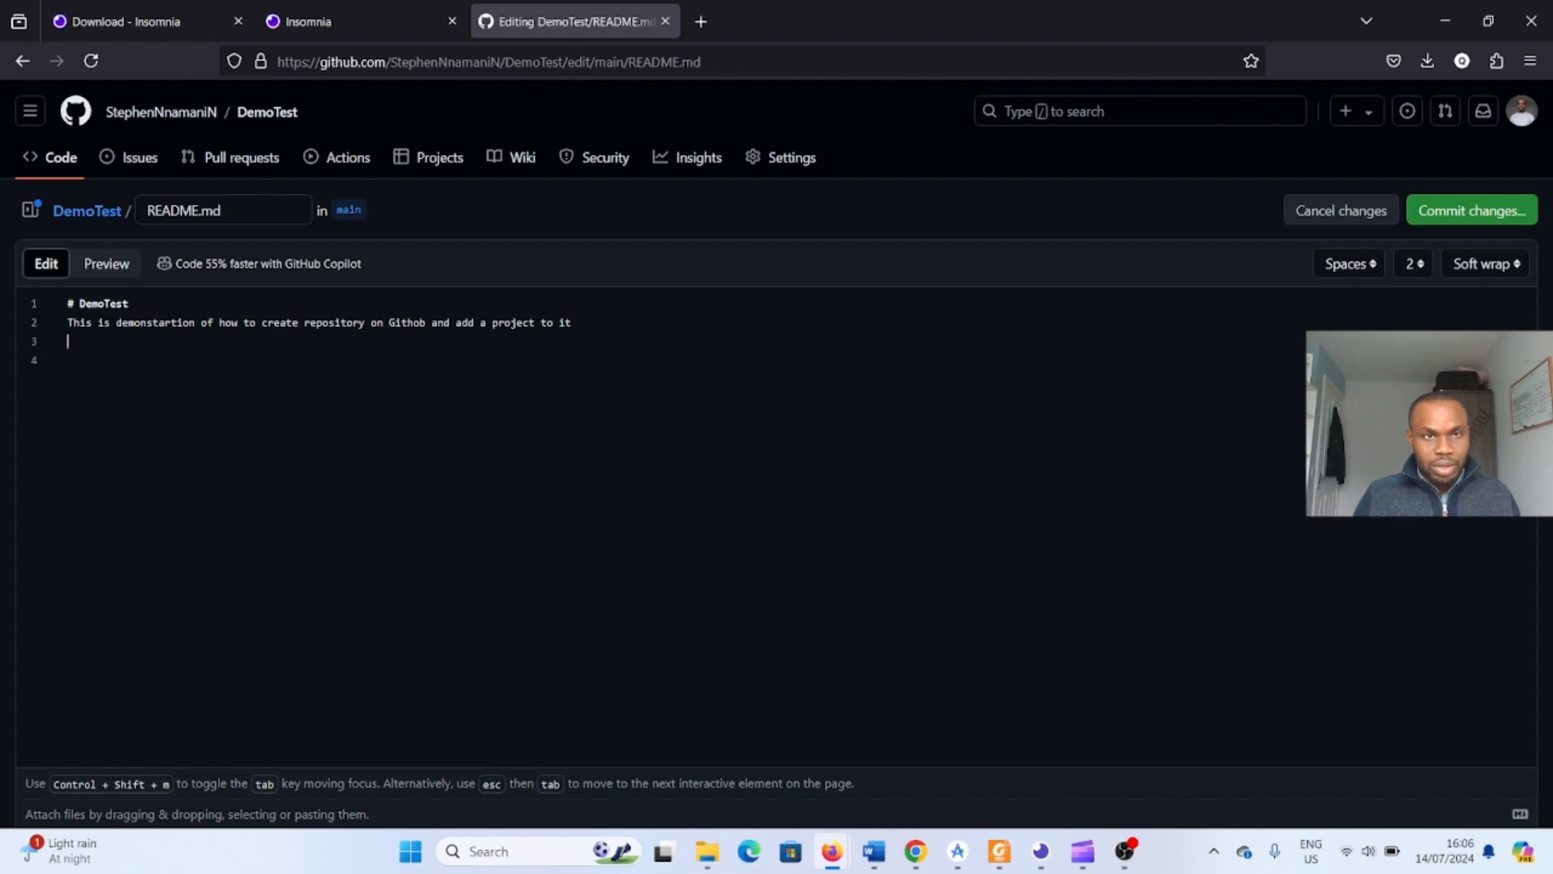
key(ctrl+v)
key(ctrl+v)
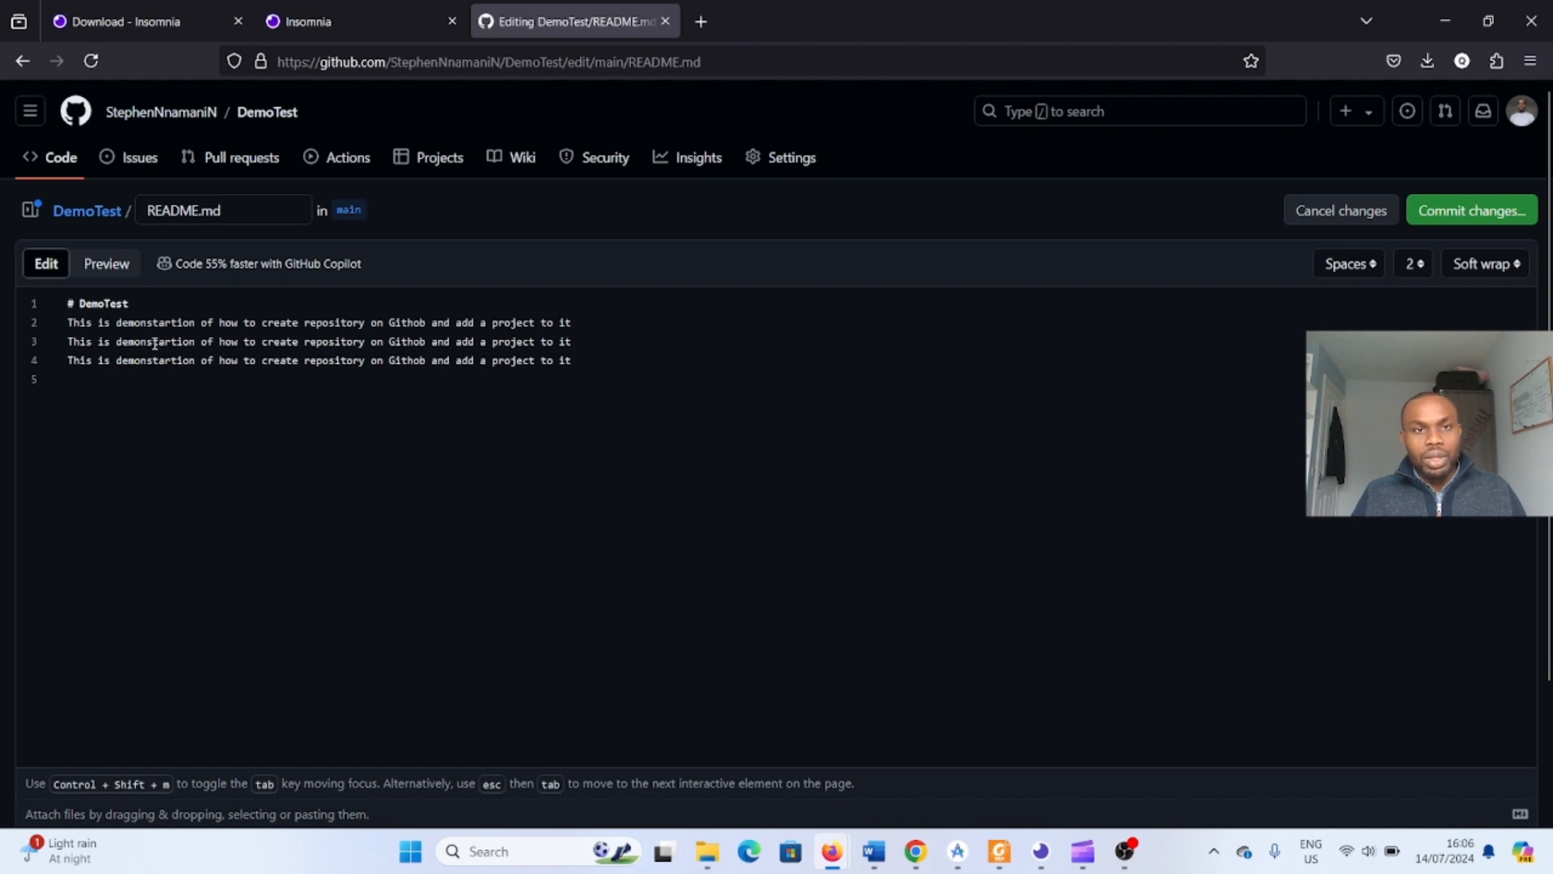
click(1454, 218)
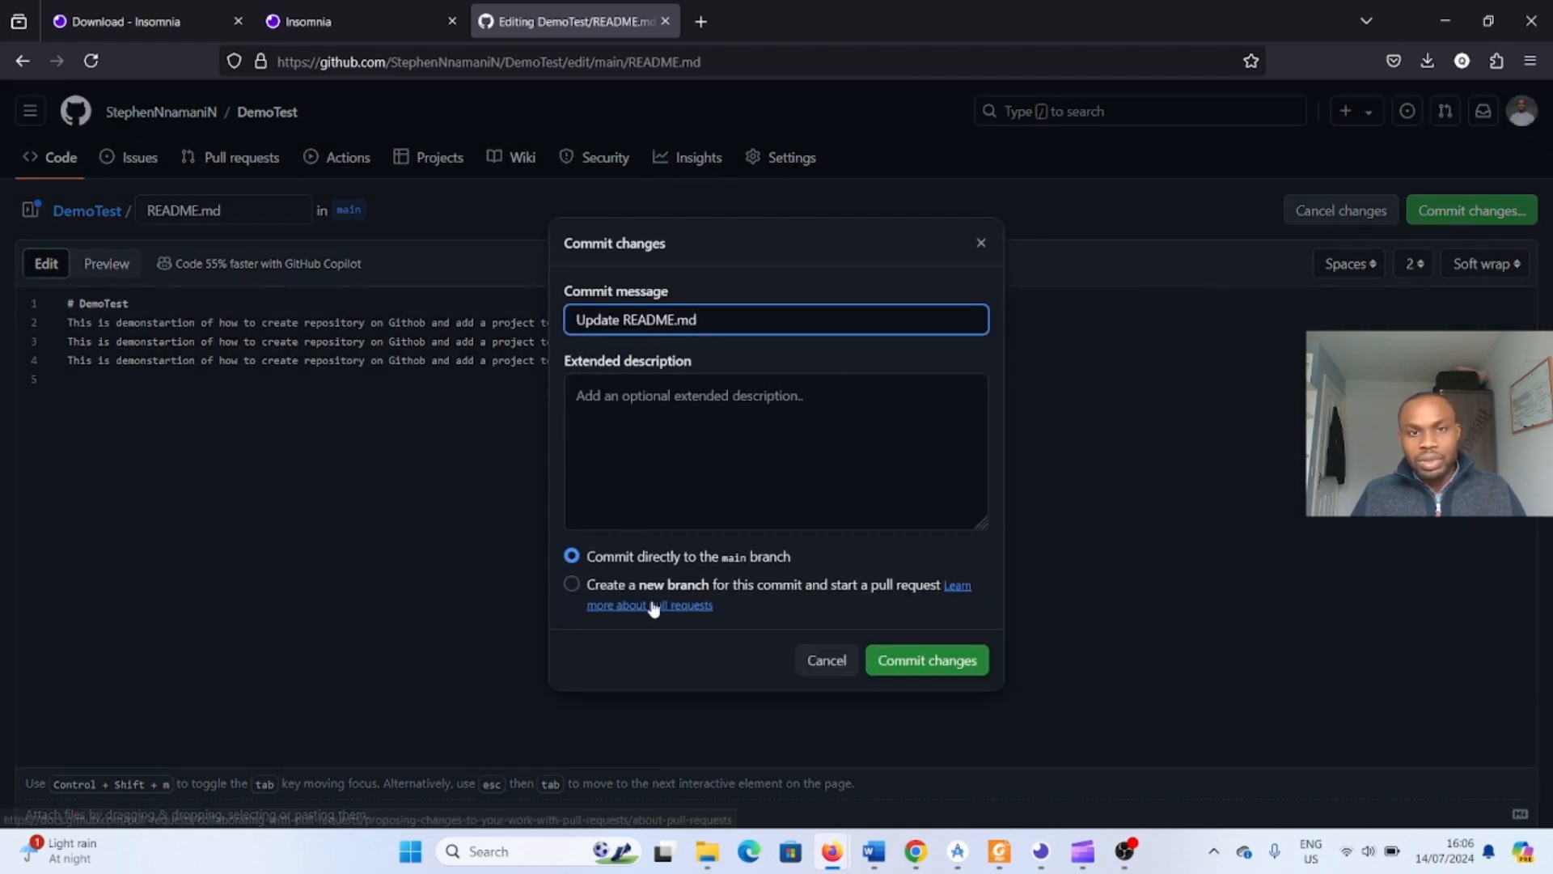
click(923, 670)
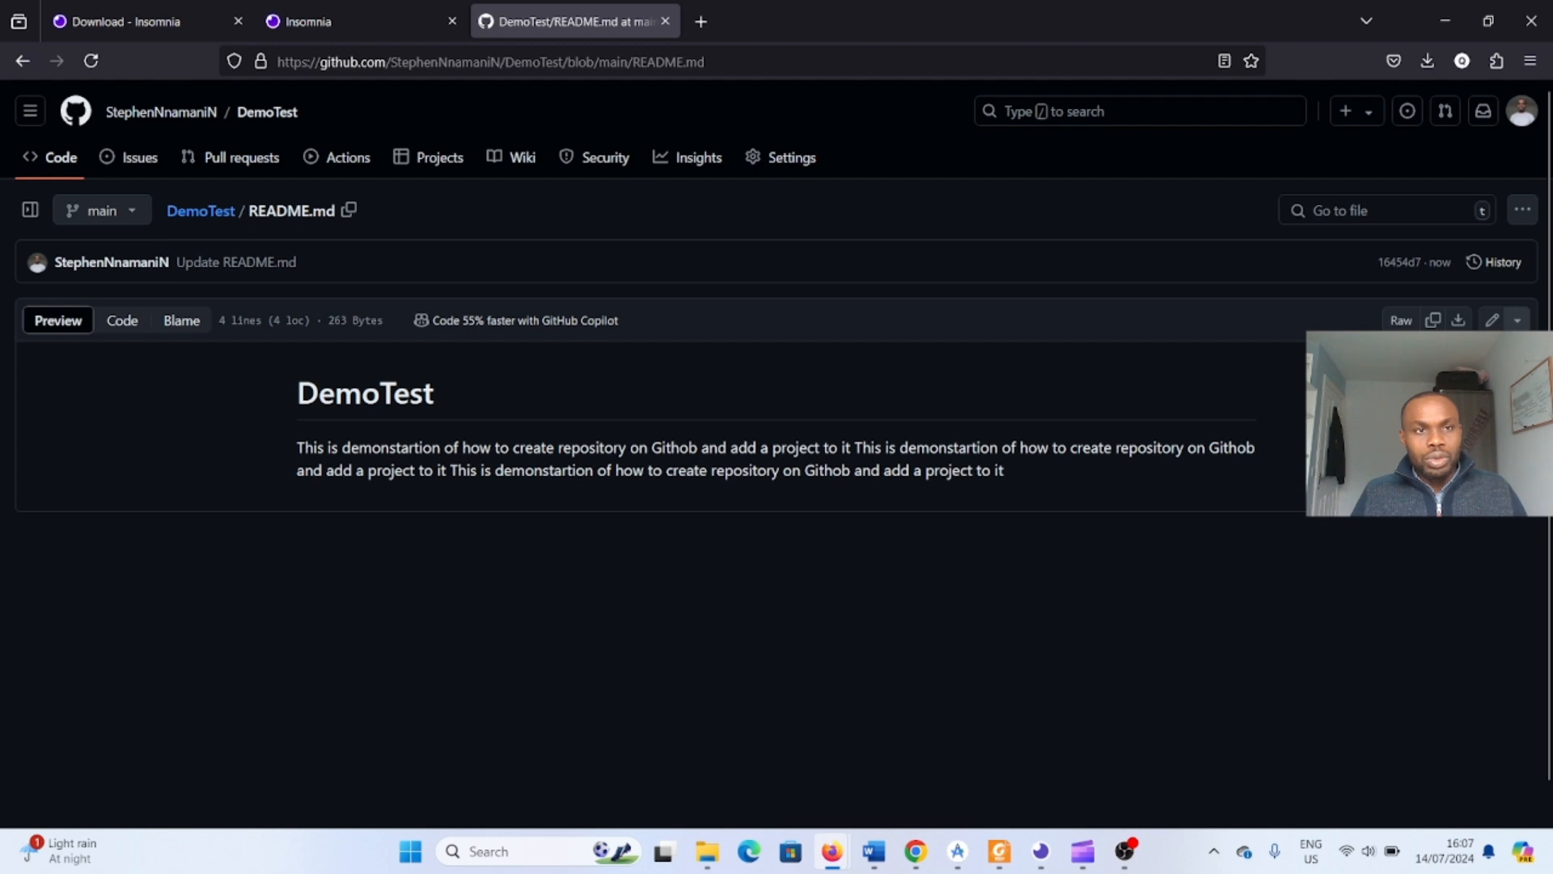
- Examine the branch switcher and the file's more-options menu, then return to the repository's code page
click(132, 214)
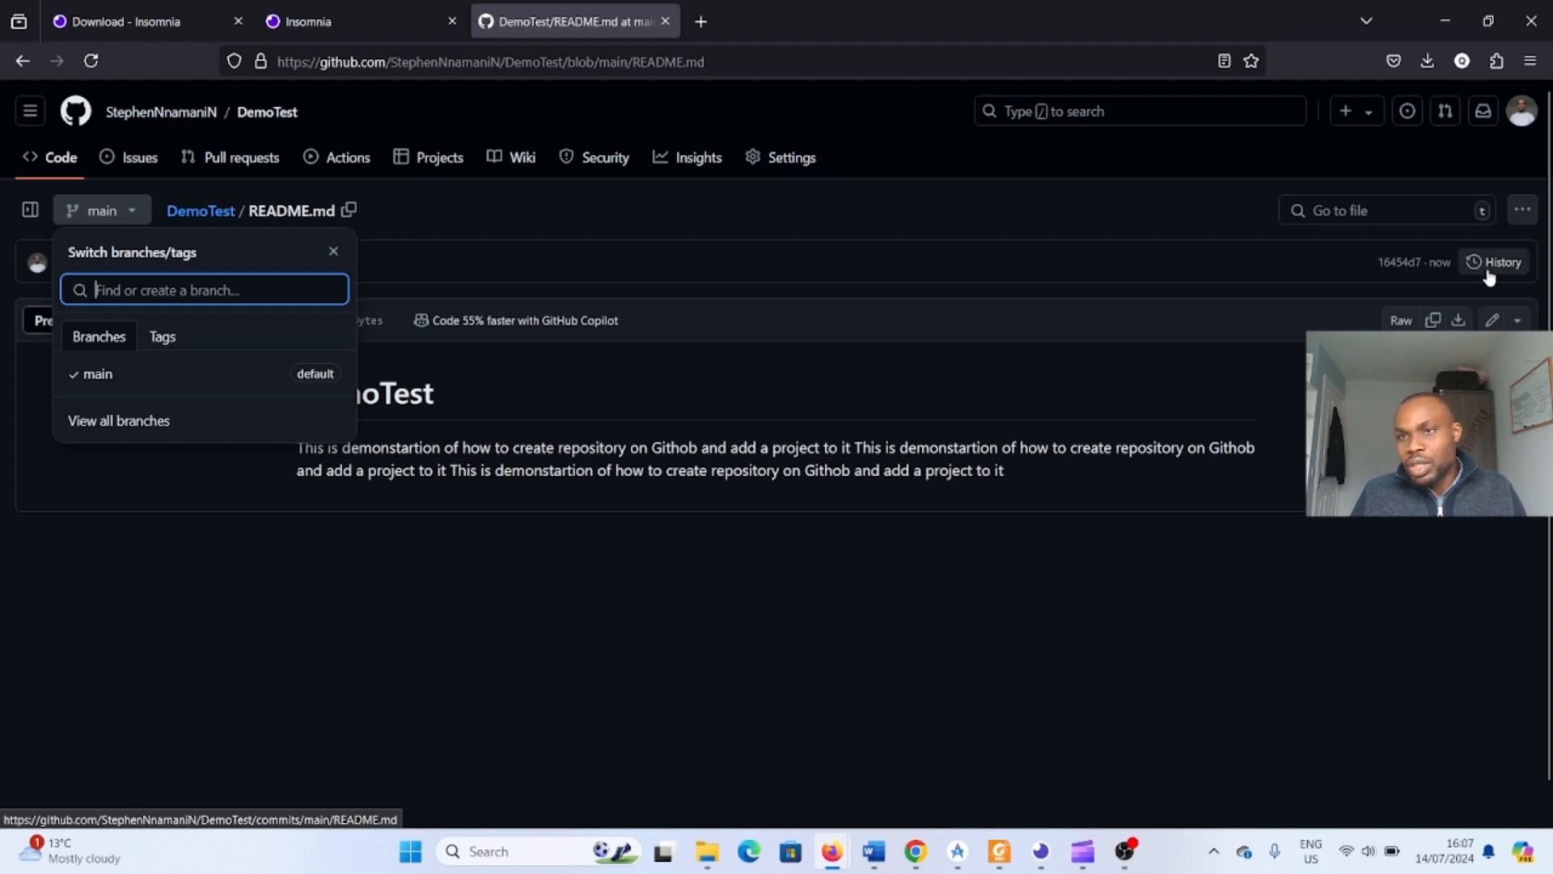
click(1523, 210)
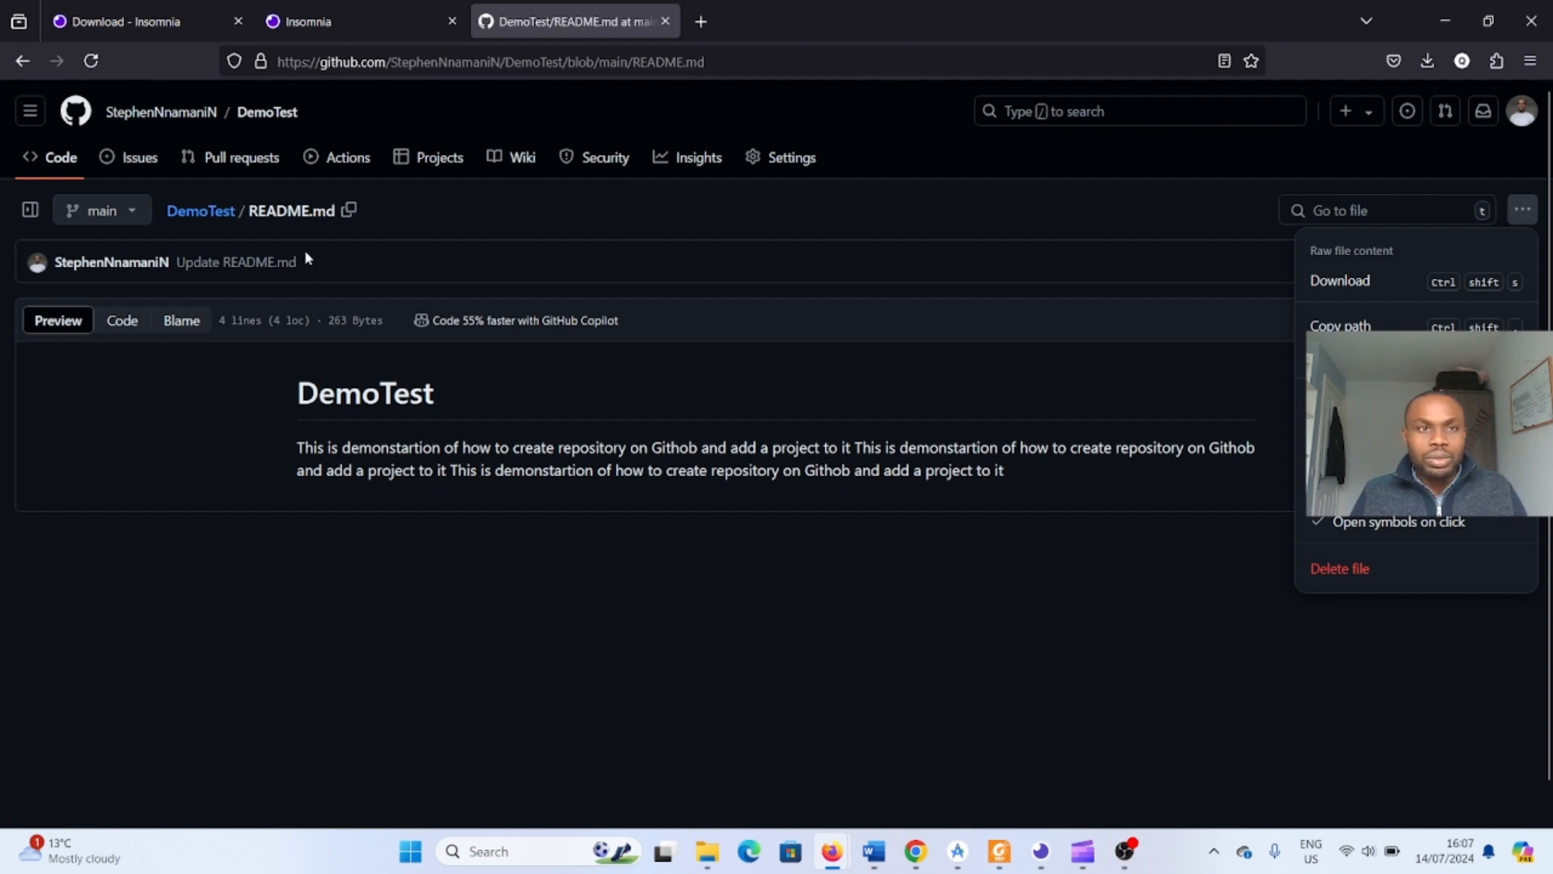
click(64, 162)
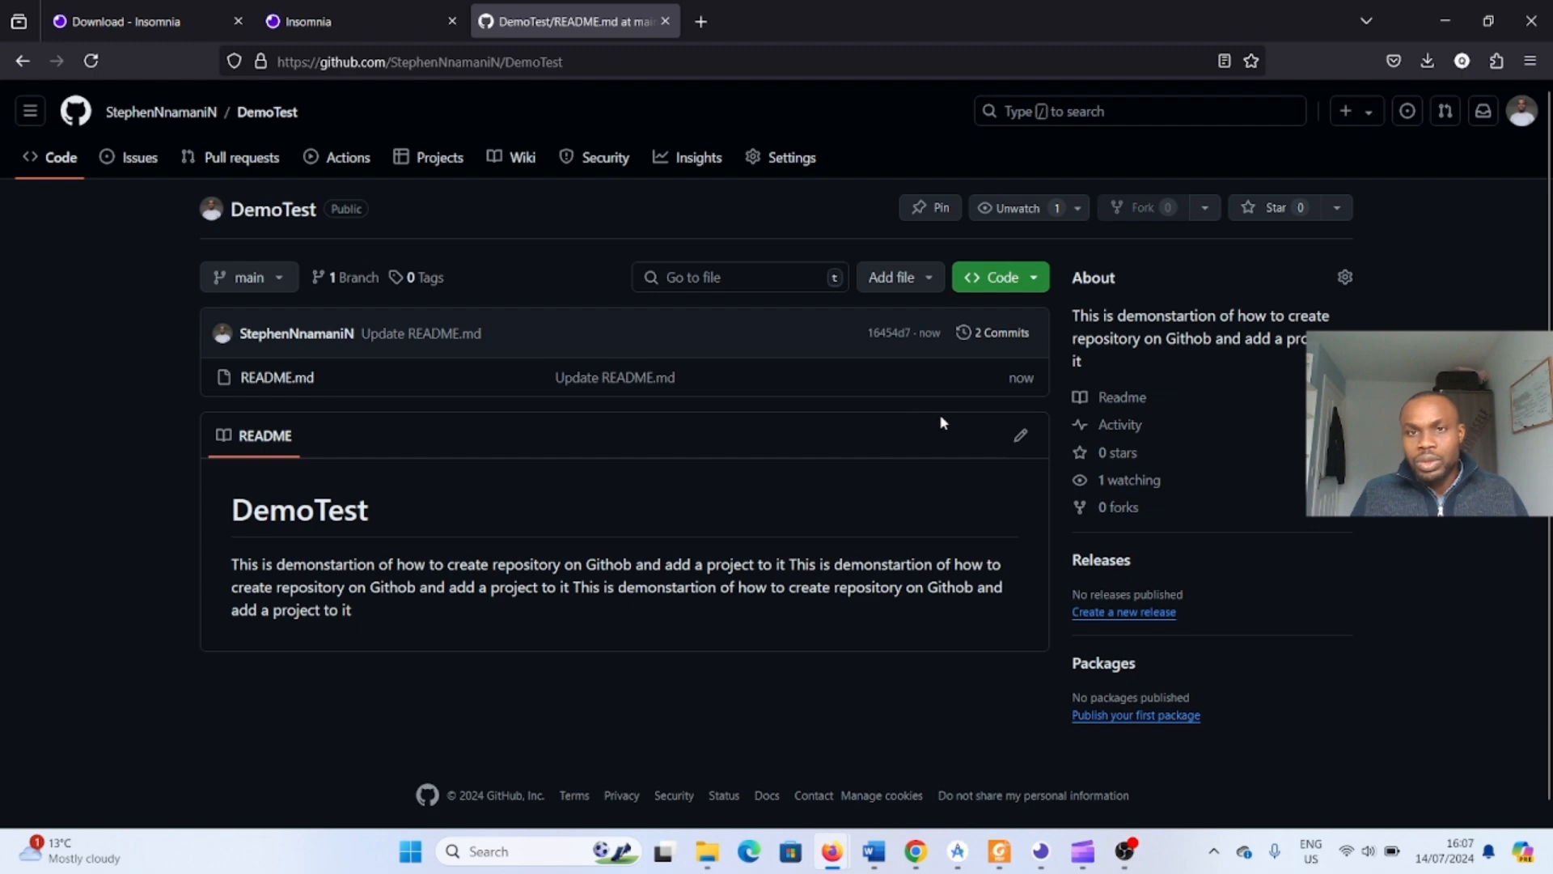
- Open the Code clone options, compare SSH and HTTPS, and copy the HTTPS clone URL
mouse_move(289, 327)
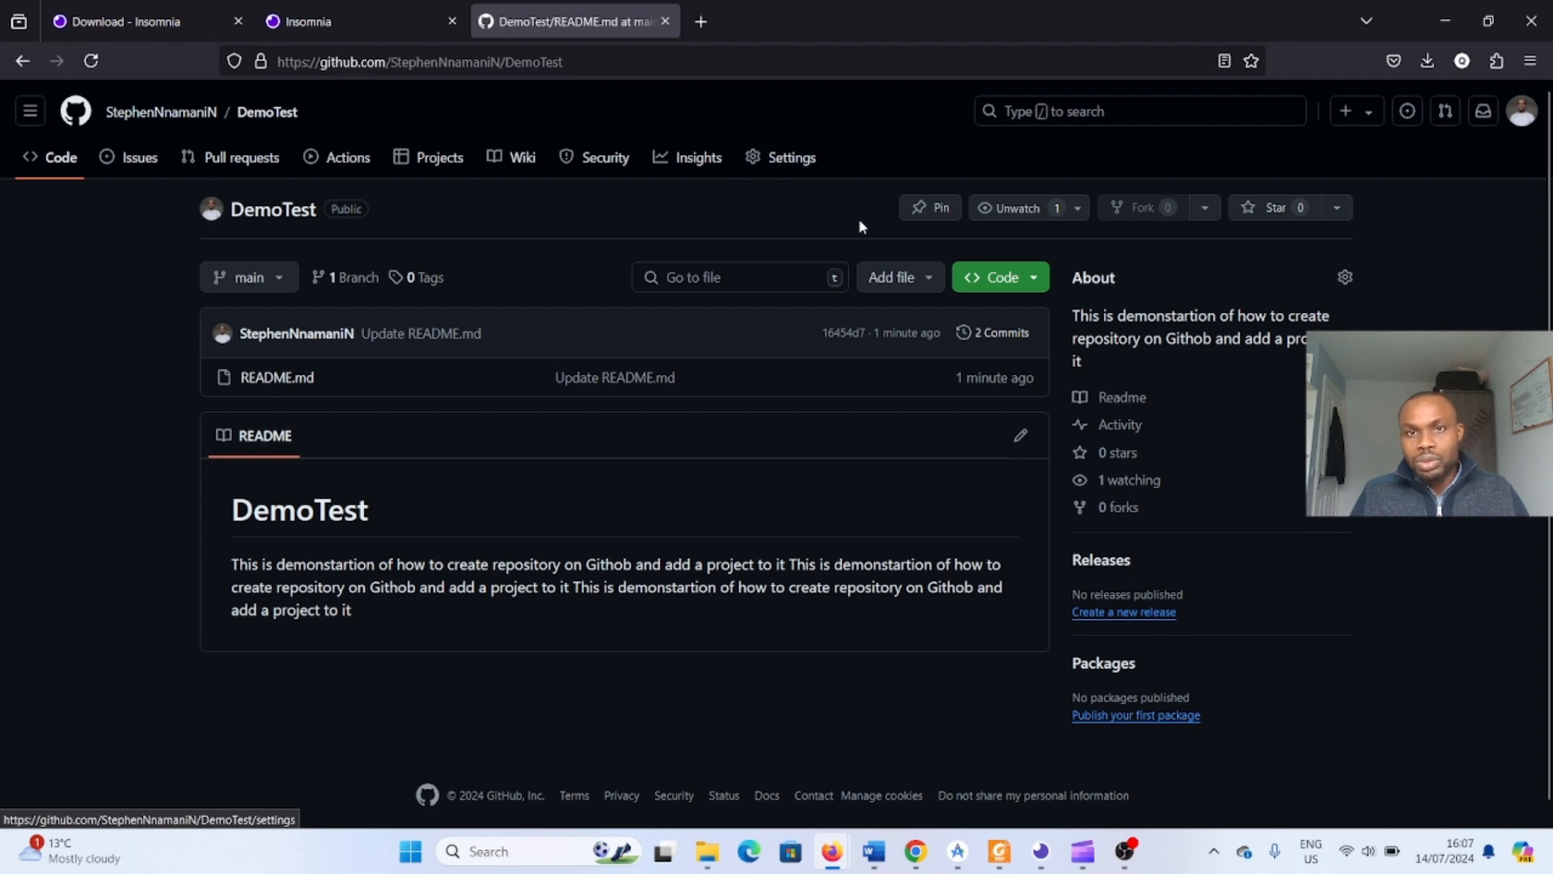
click(1034, 278)
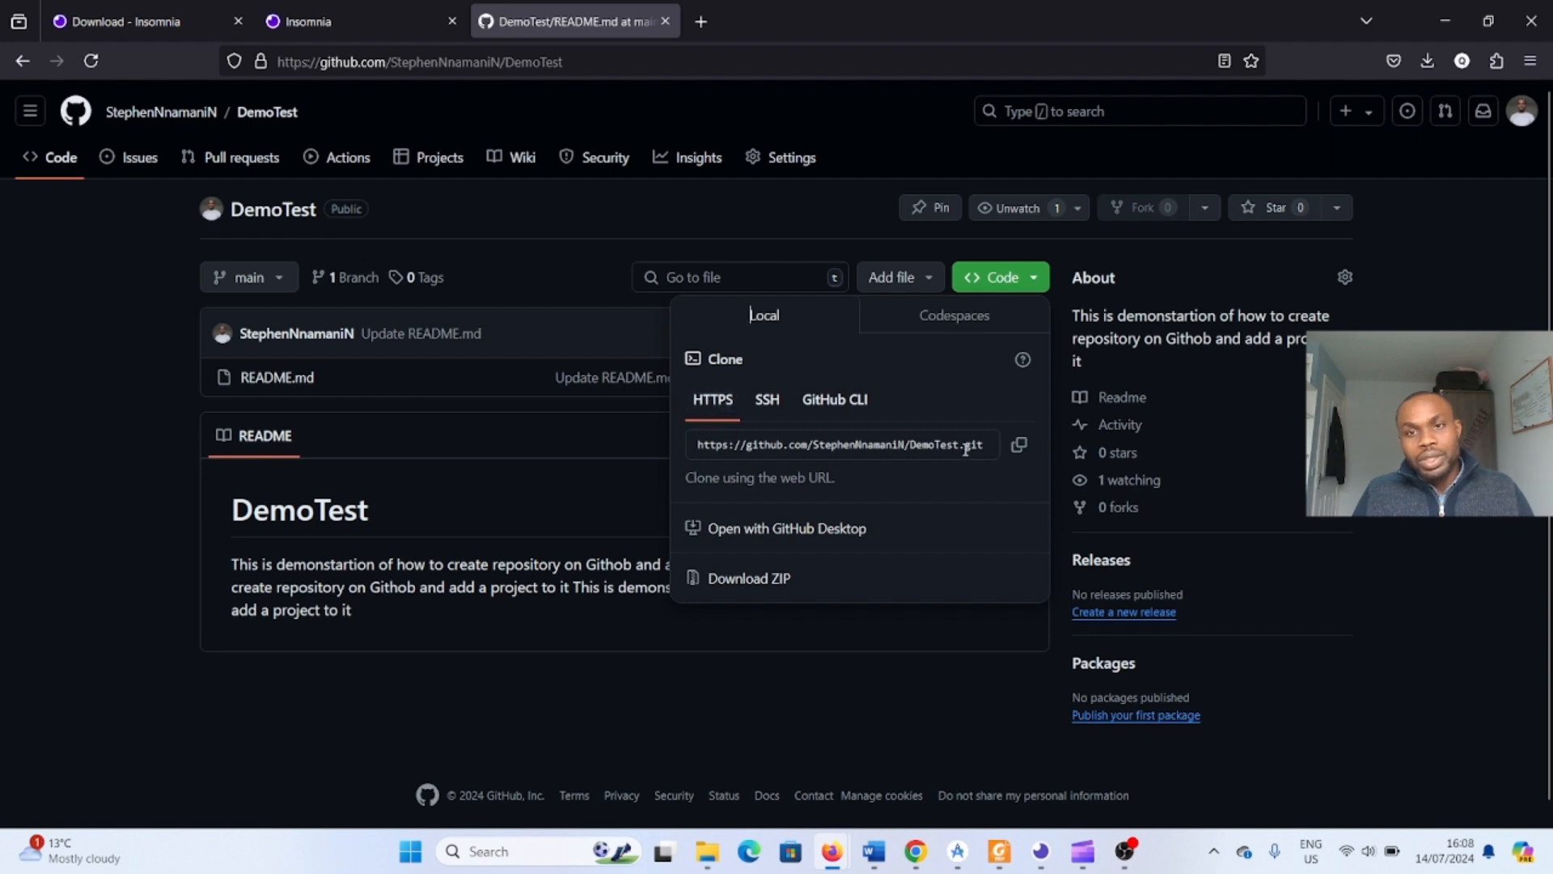
click(773, 407)
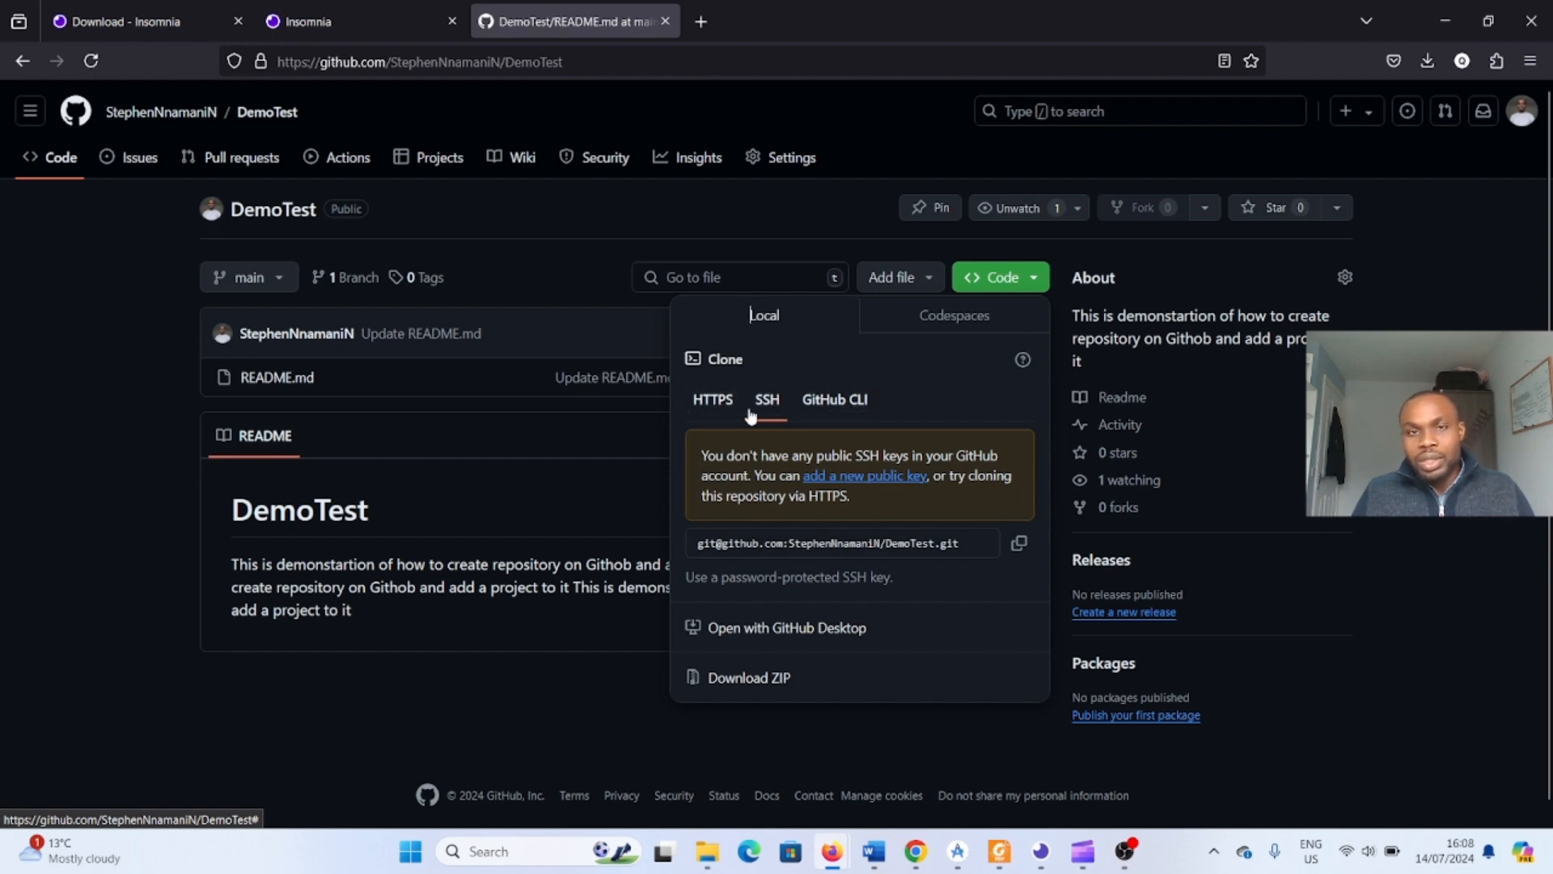
click(713, 401)
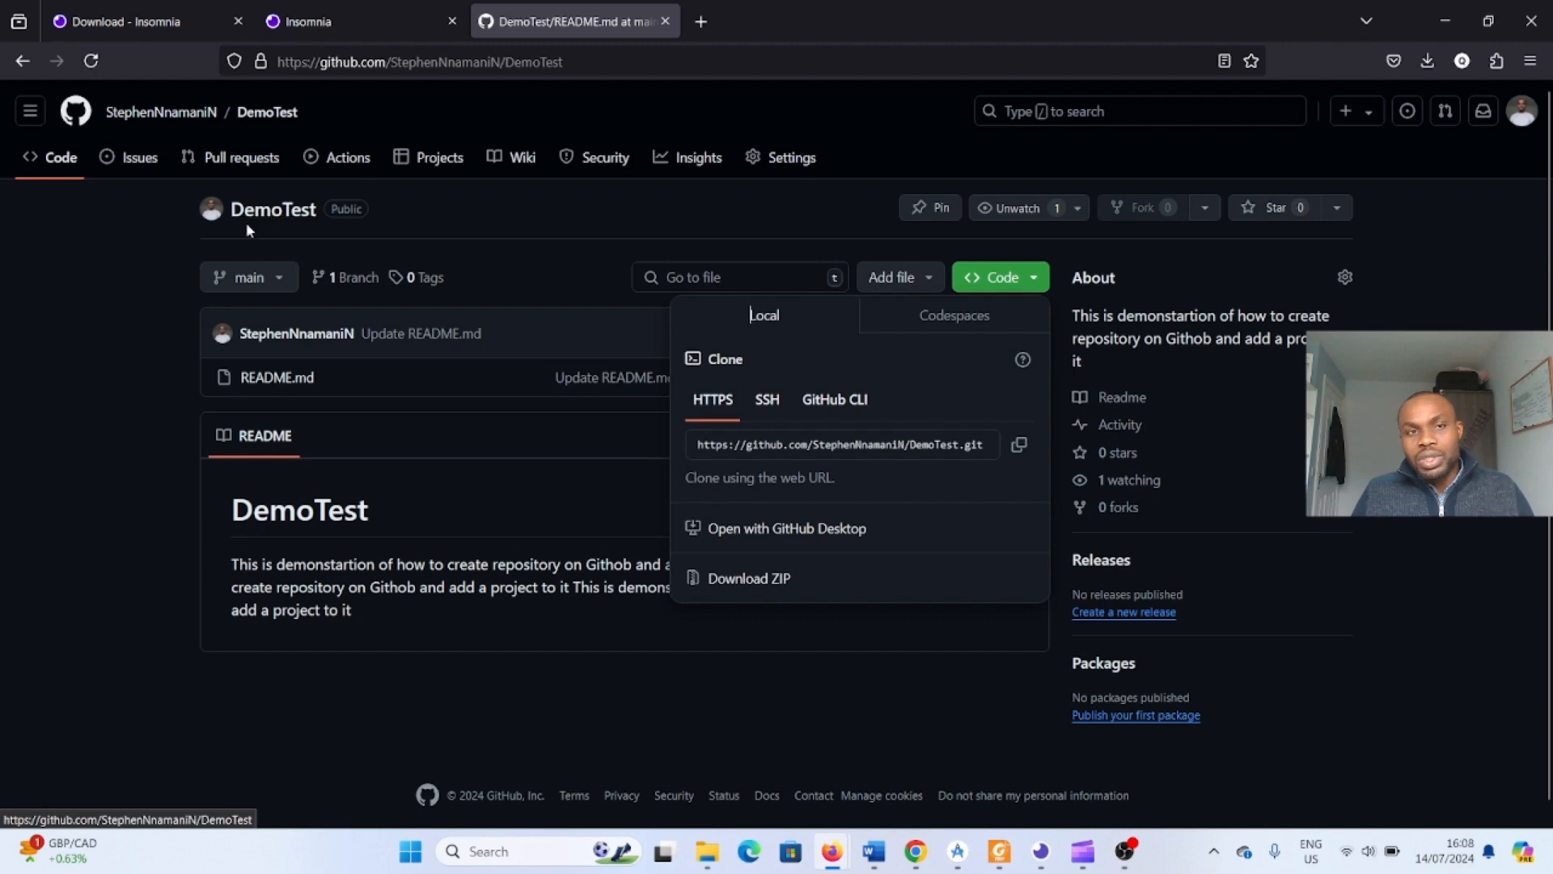
click(1020, 453)
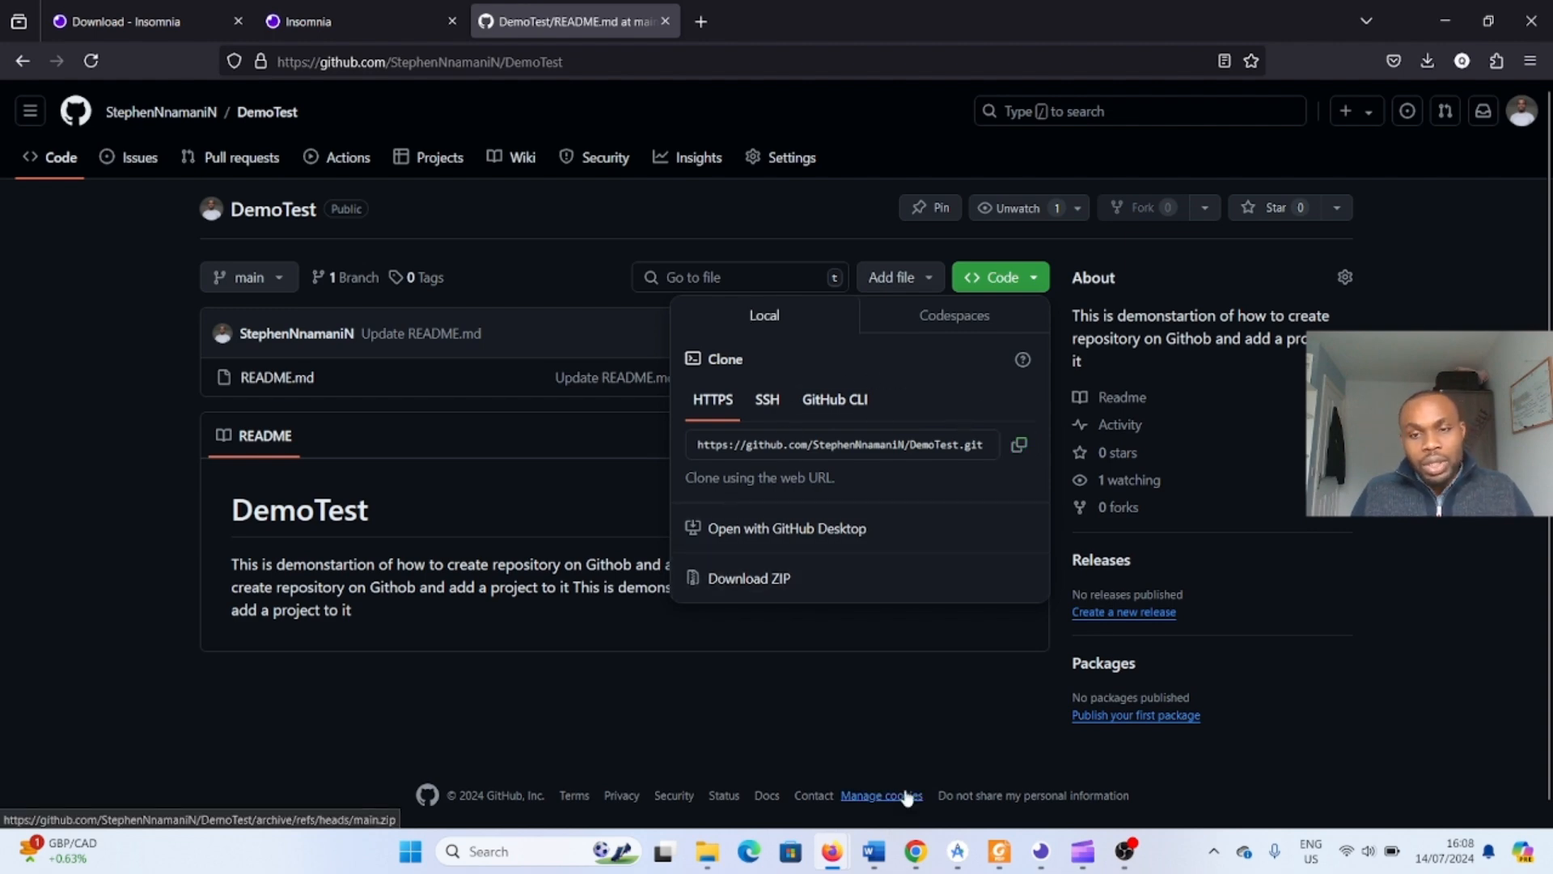
- Switch to Android Studio and start a new Phone and Tablet project from the Empty Activity template
click(956, 850)
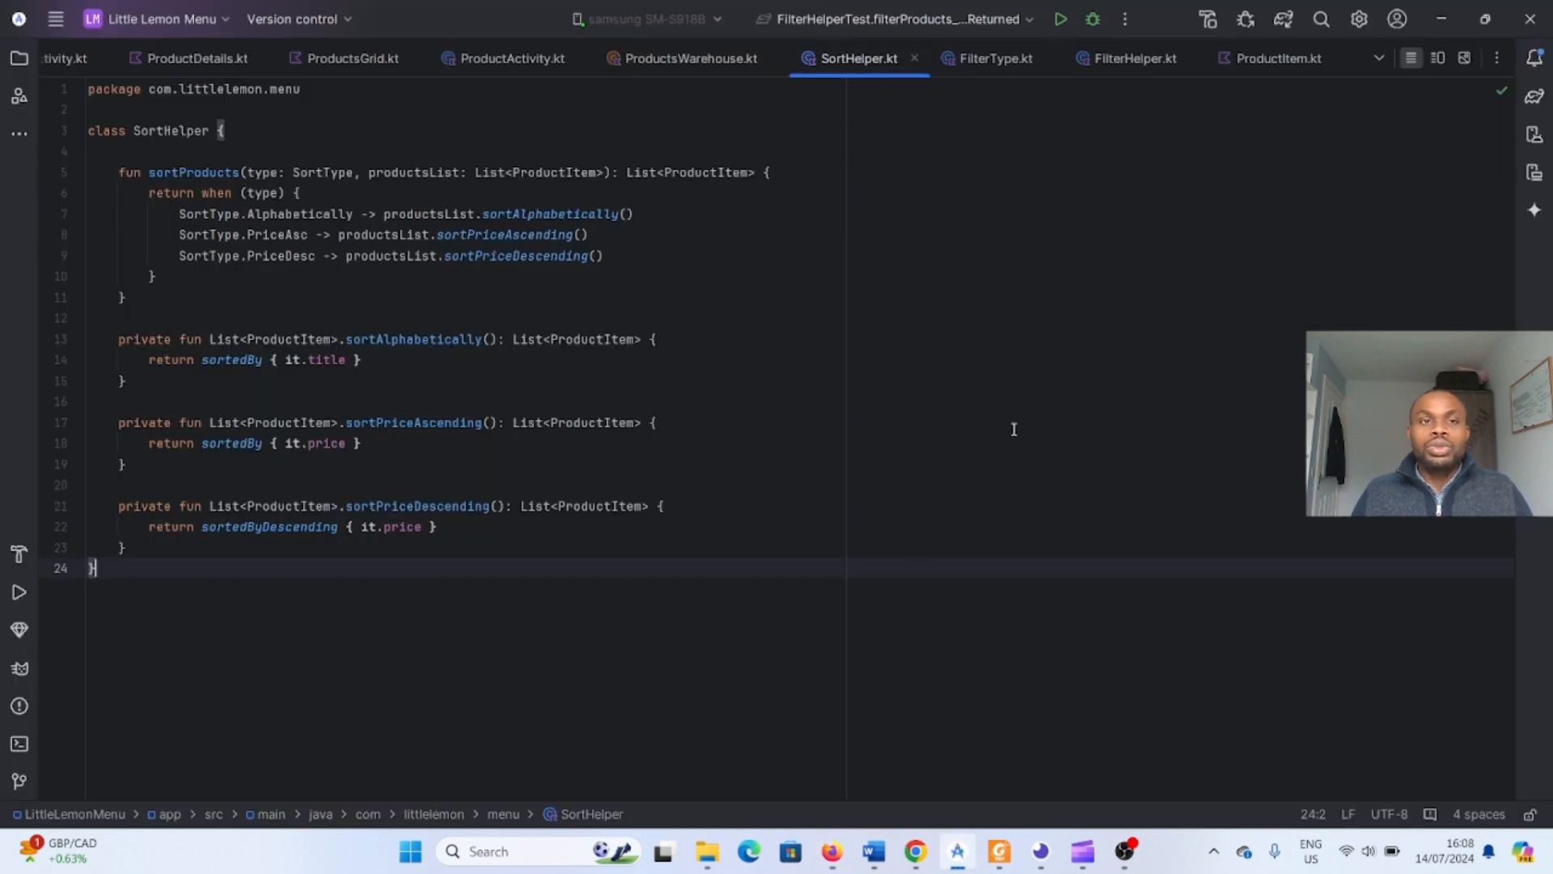
click(58, 19)
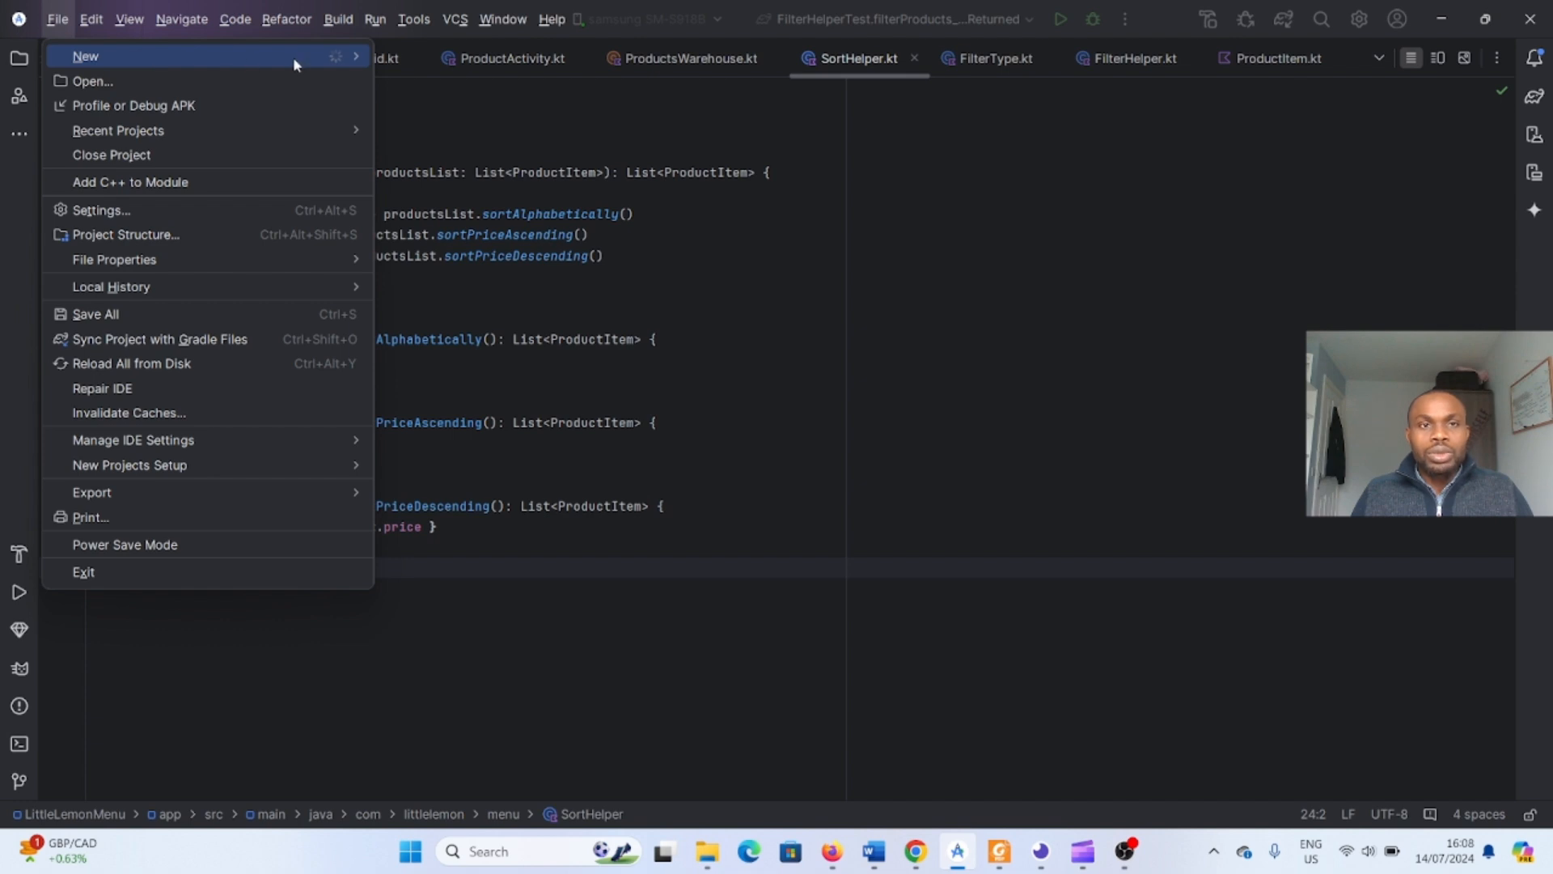
mouse_move(355, 56)
click(415, 55)
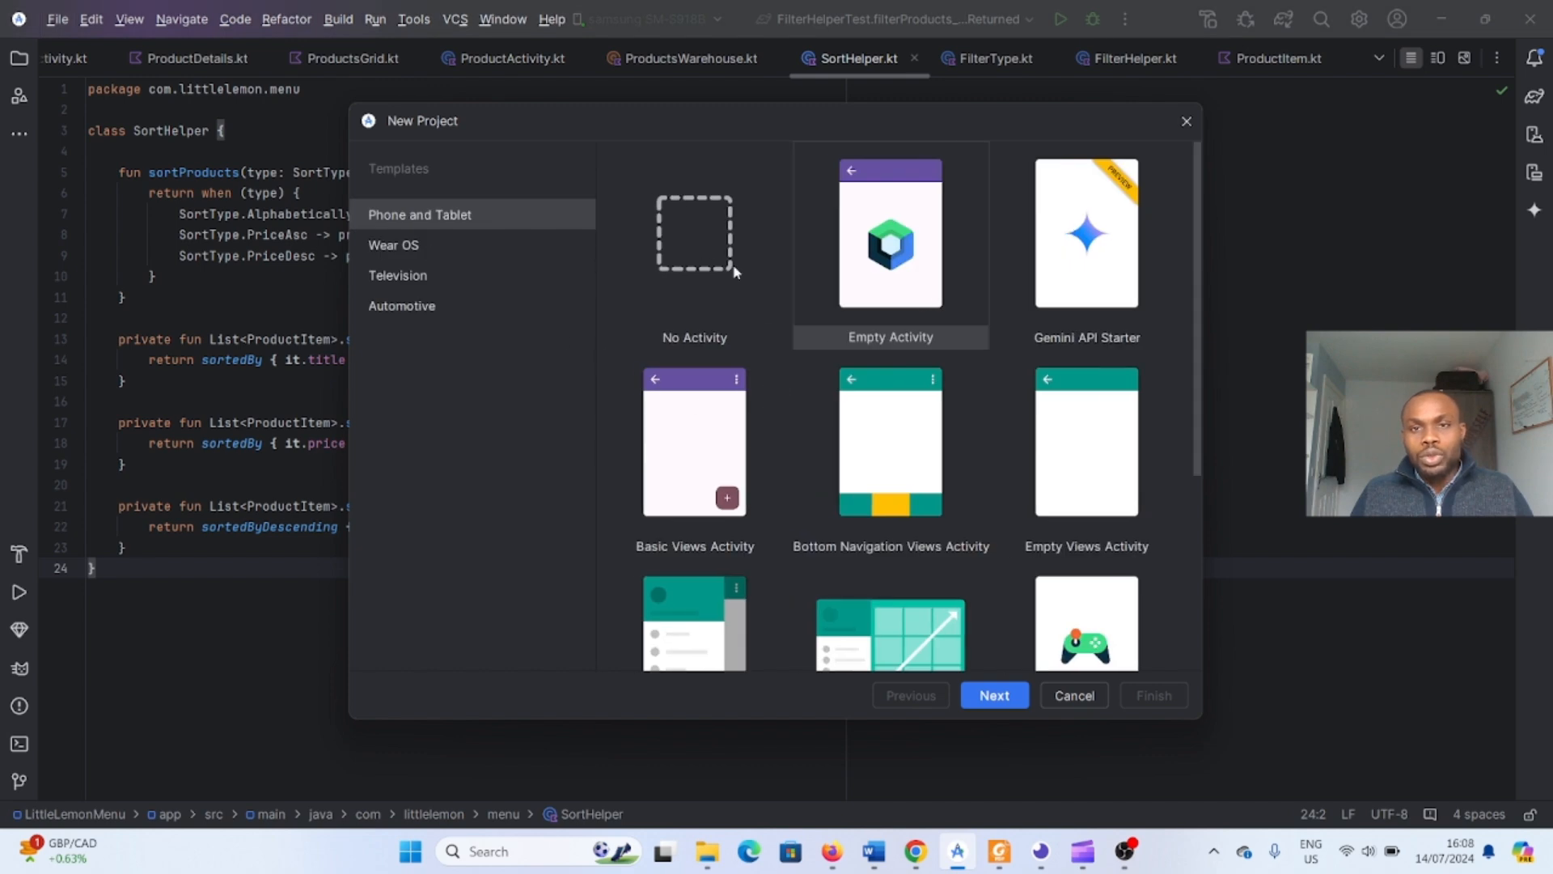
click(891, 336)
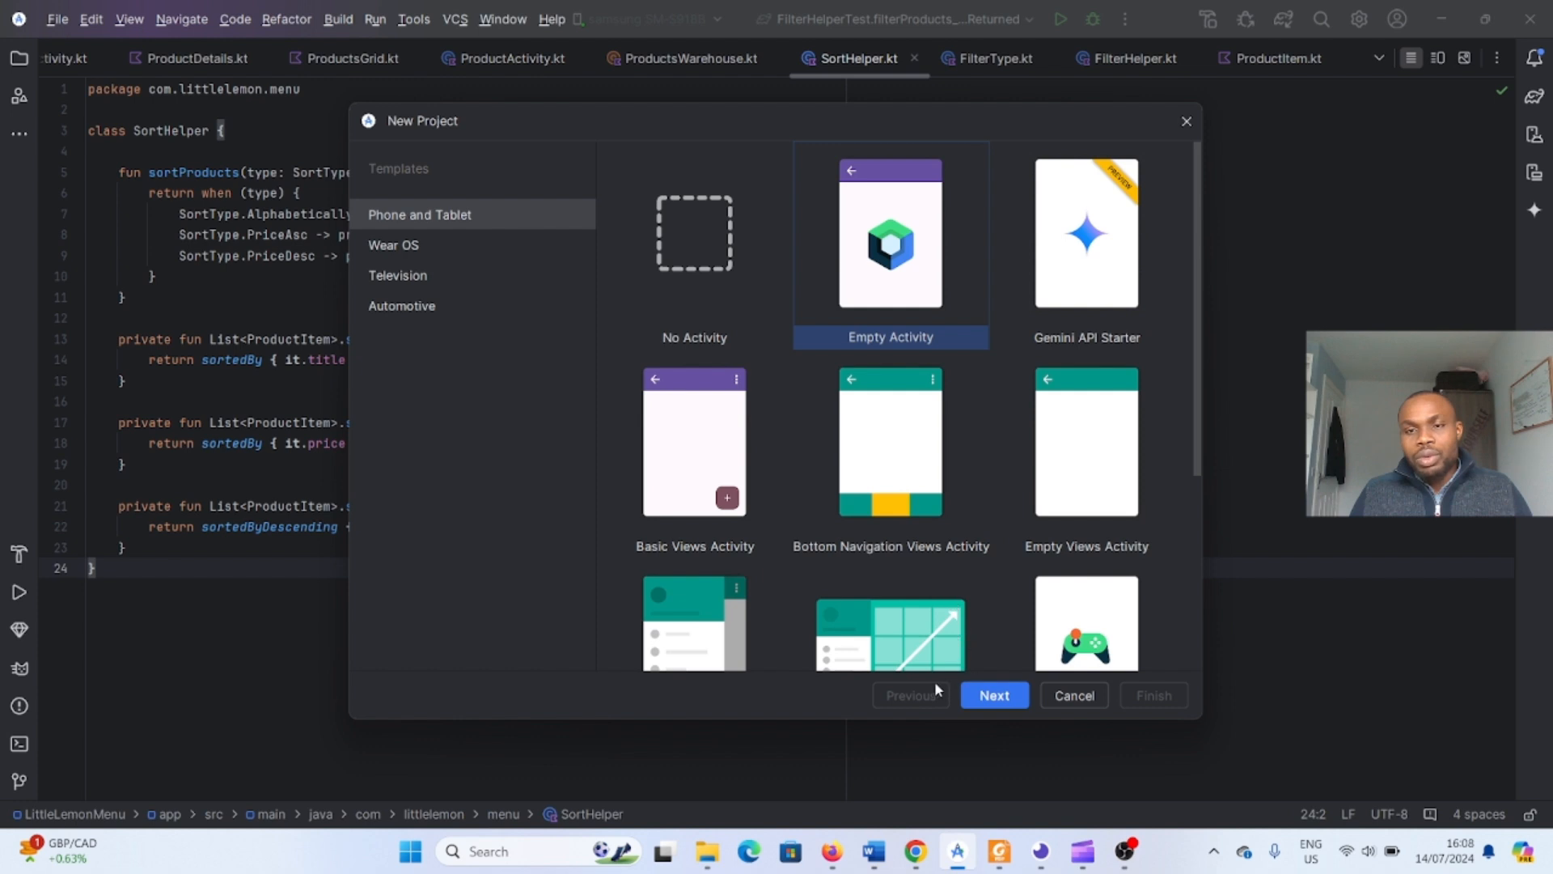
click(993, 696)
- Name the new project DemoTest and finish creating it
drag(730, 252, 602, 255)
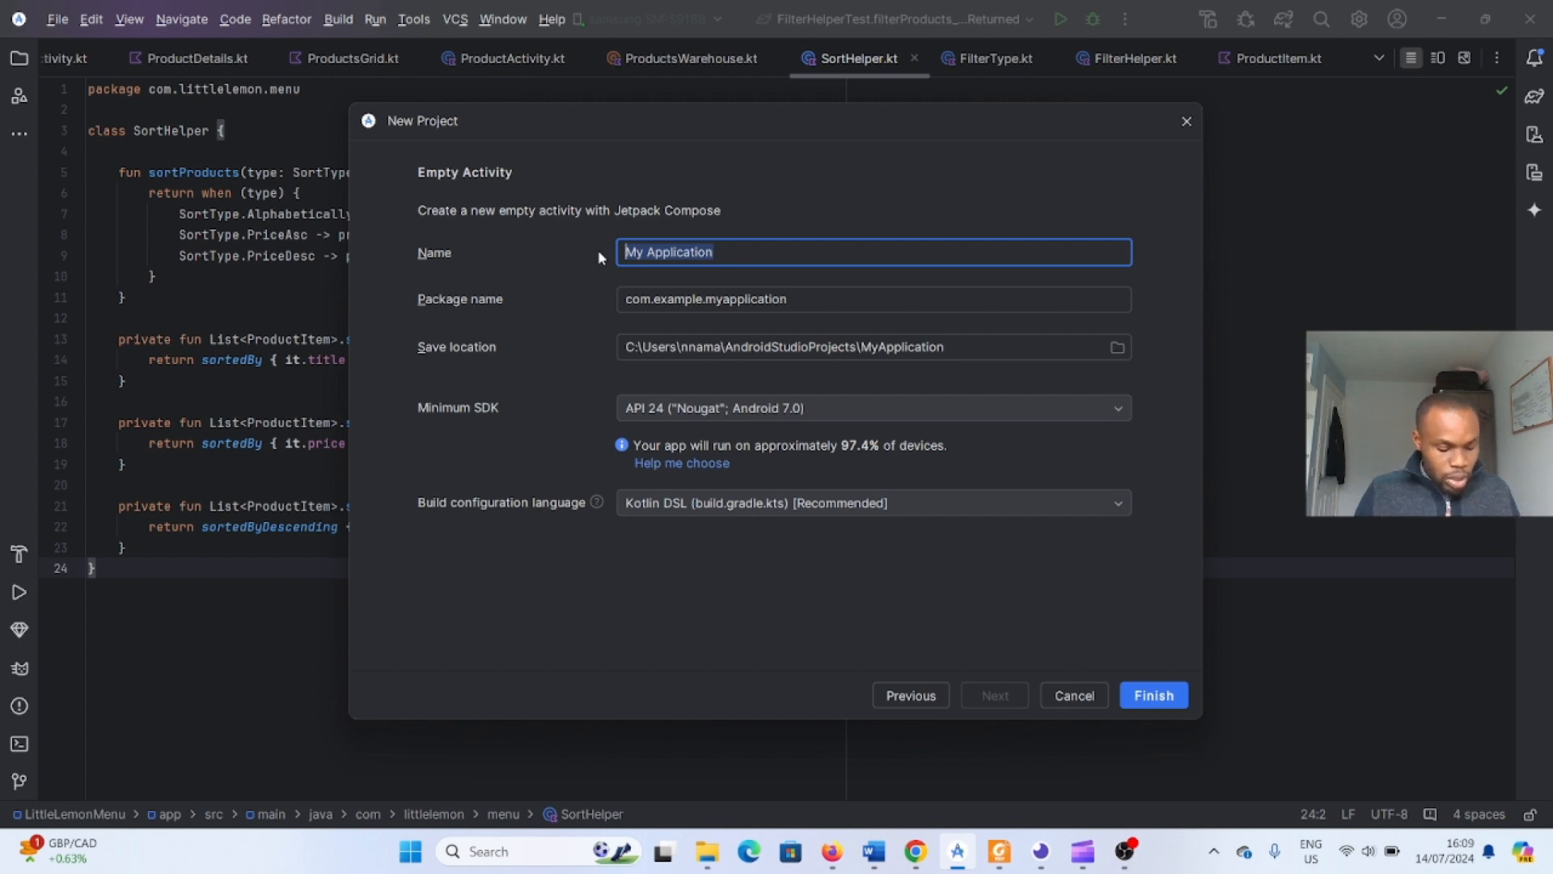
text(Dem)
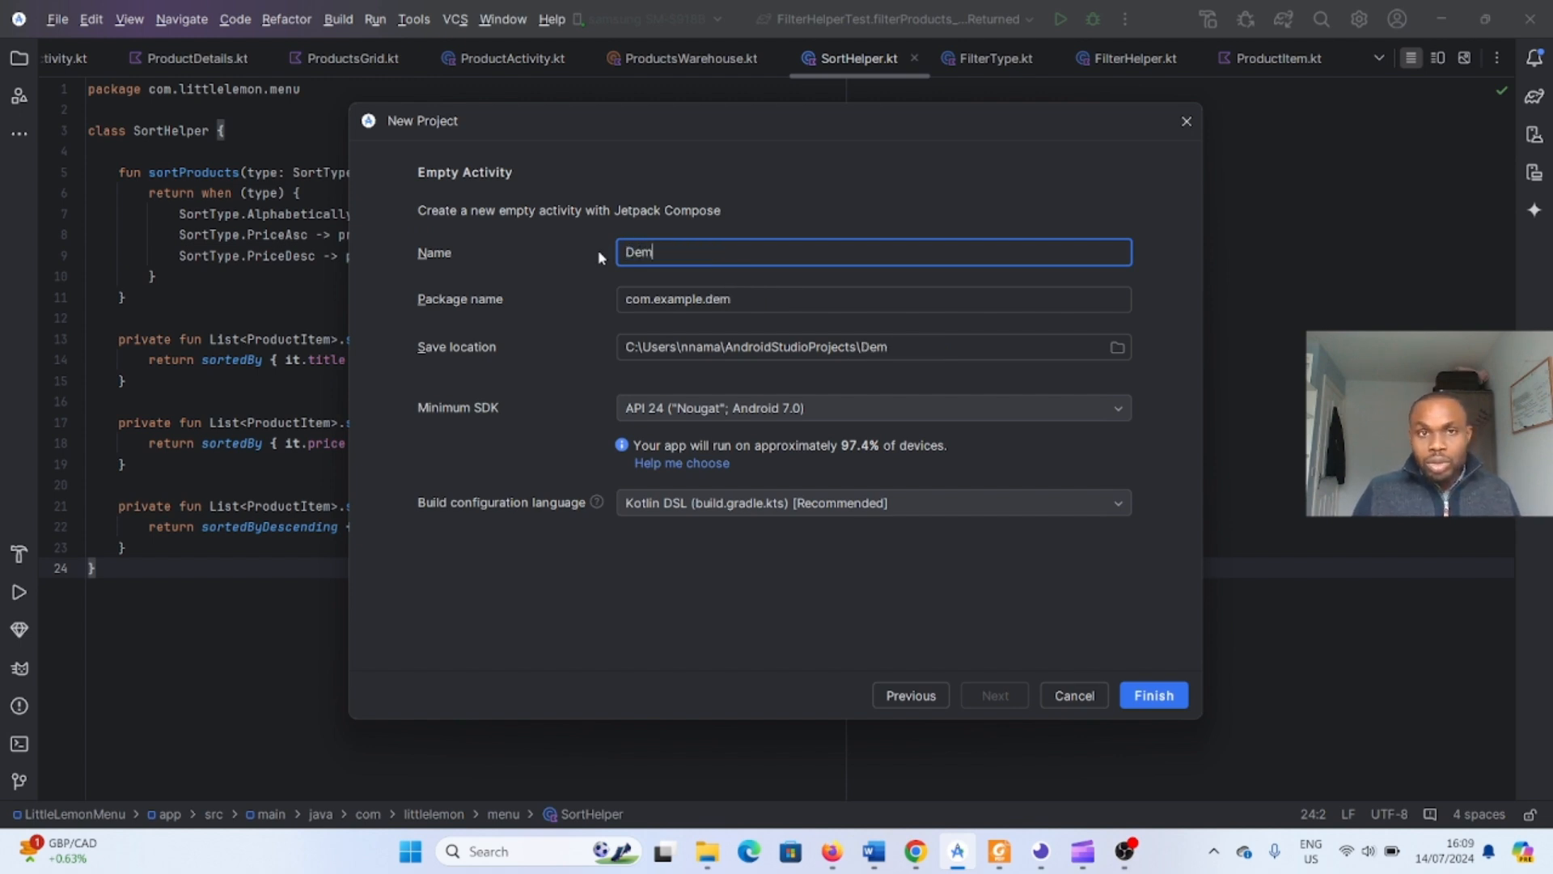
text(oTest)
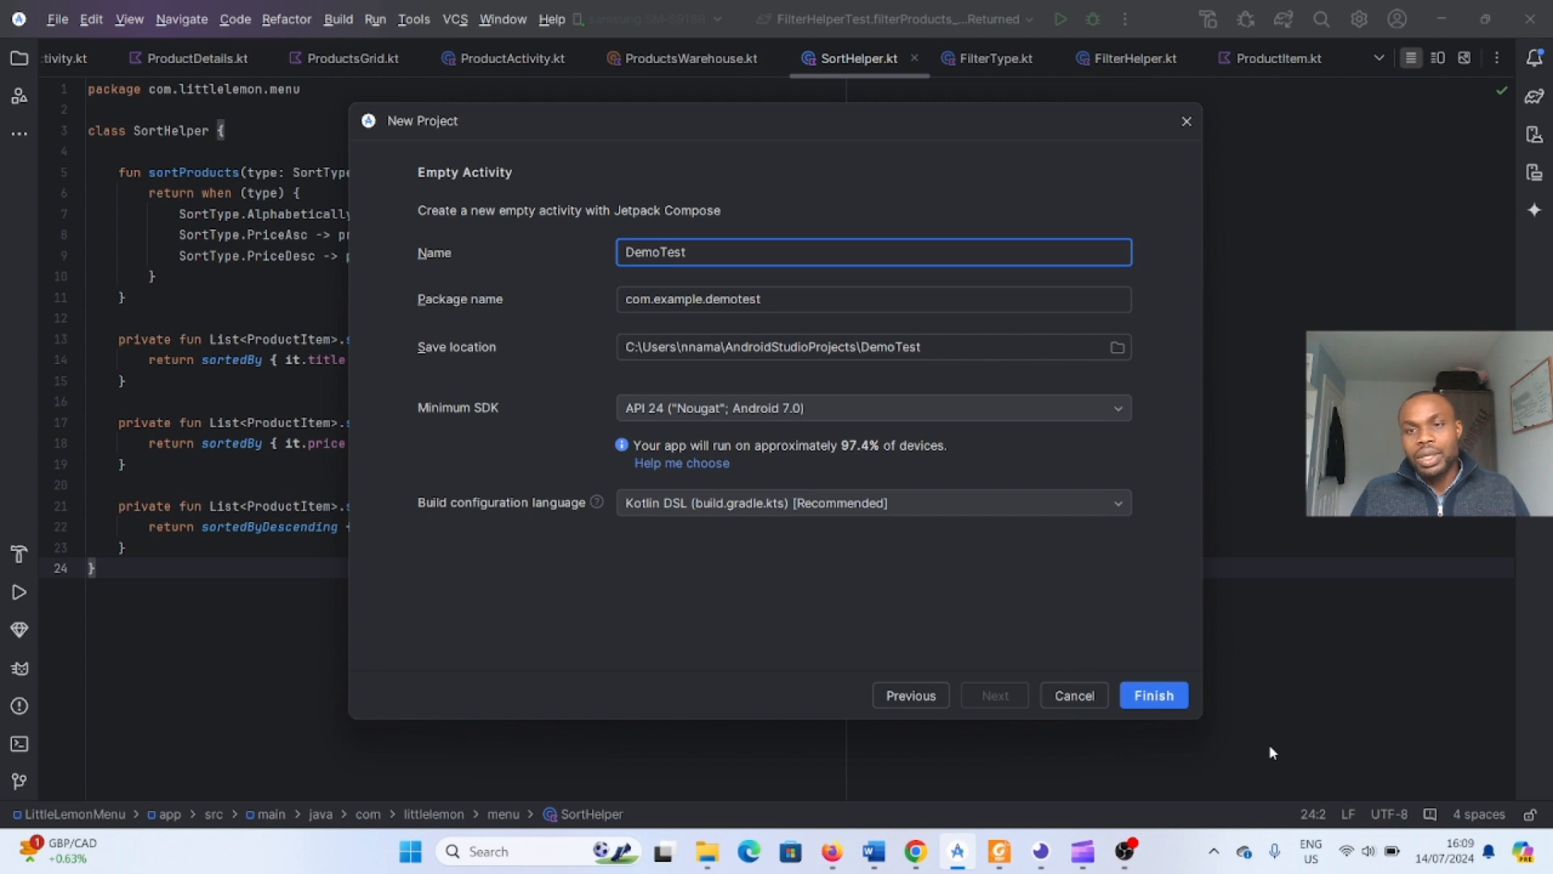
click(1164, 699)
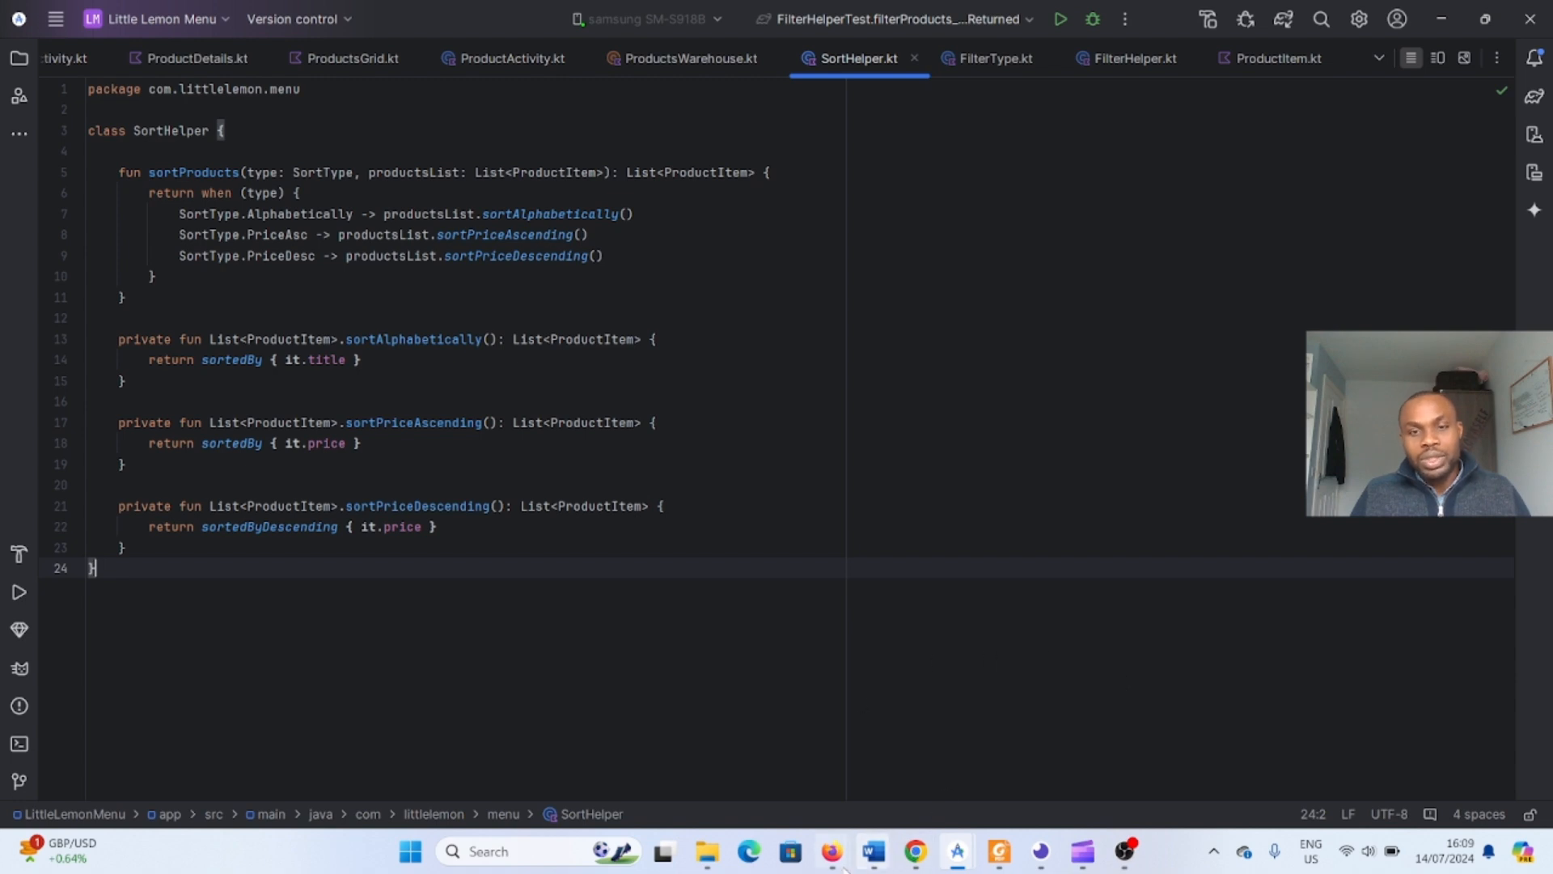
- Switch to the DemoTest project window and enable Git version control integration for it
mouse_move(957, 851)
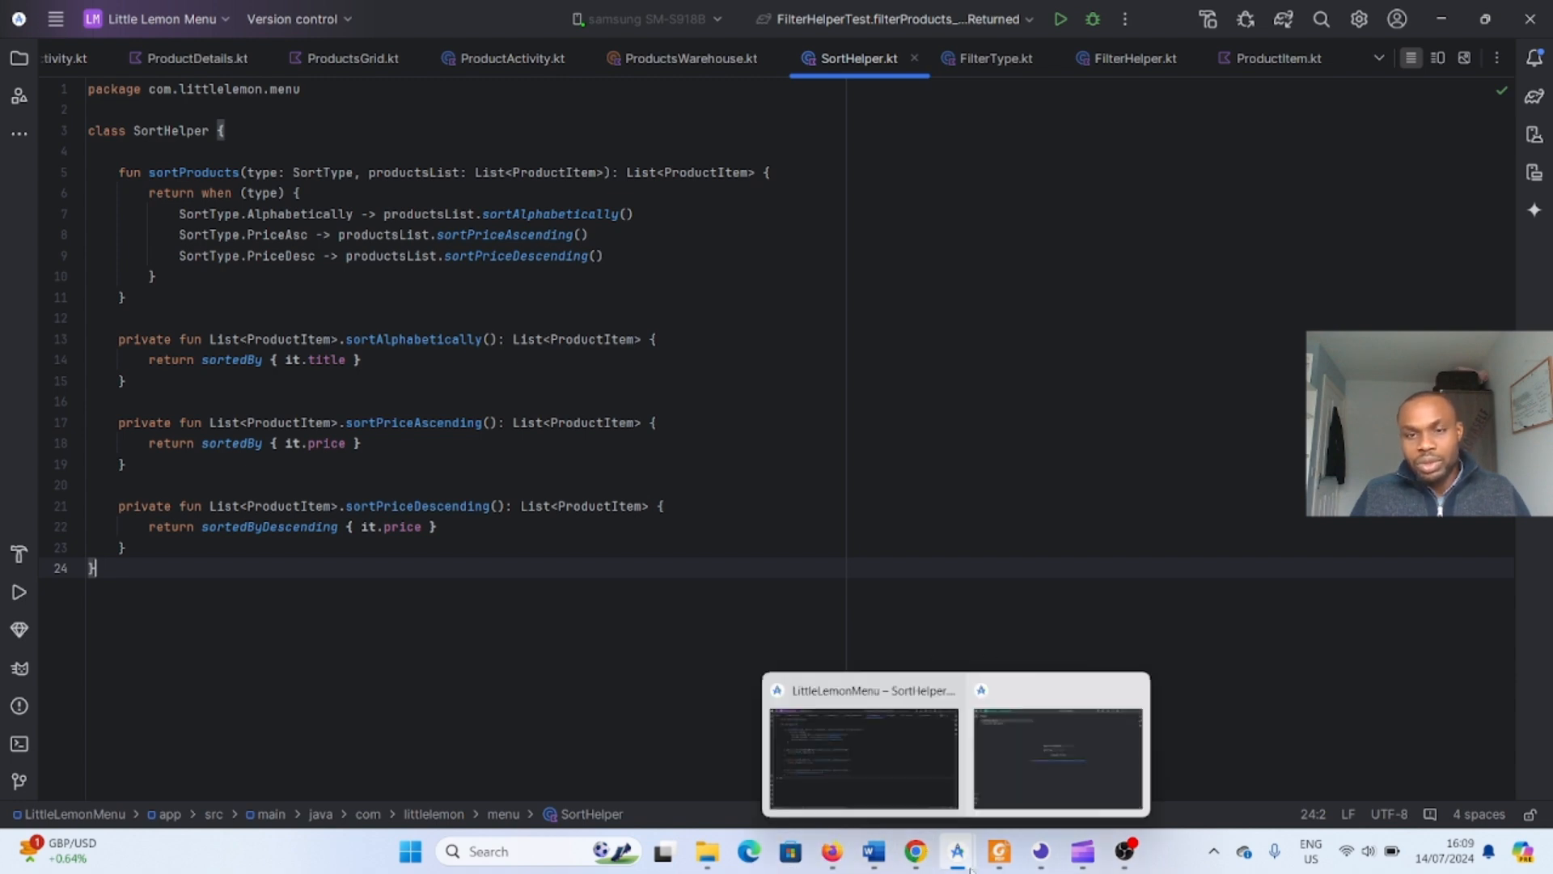
click(1018, 783)
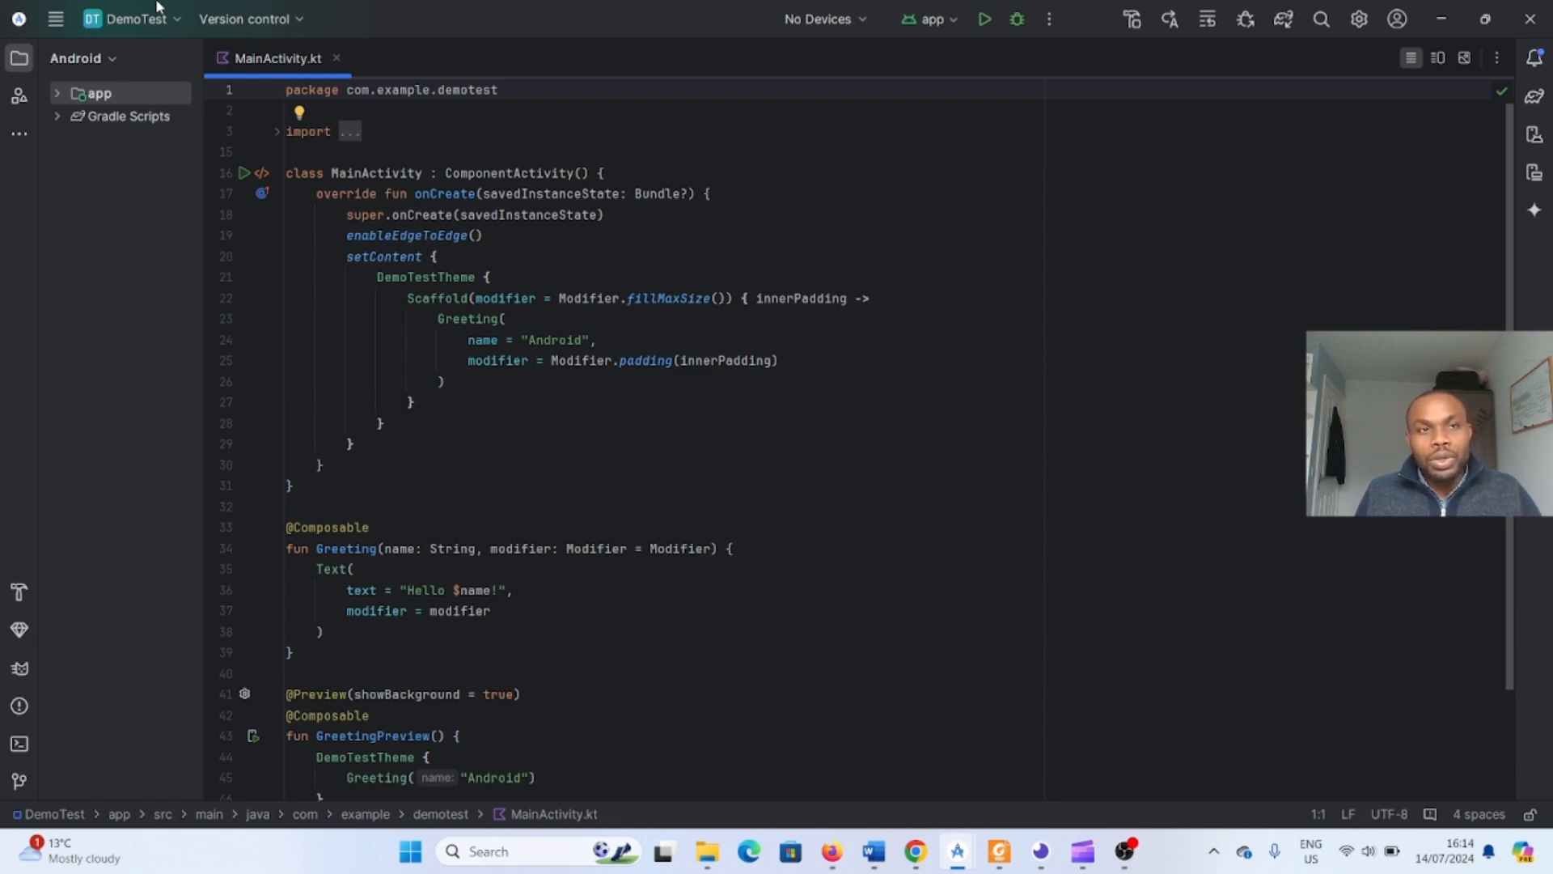
click(269, 26)
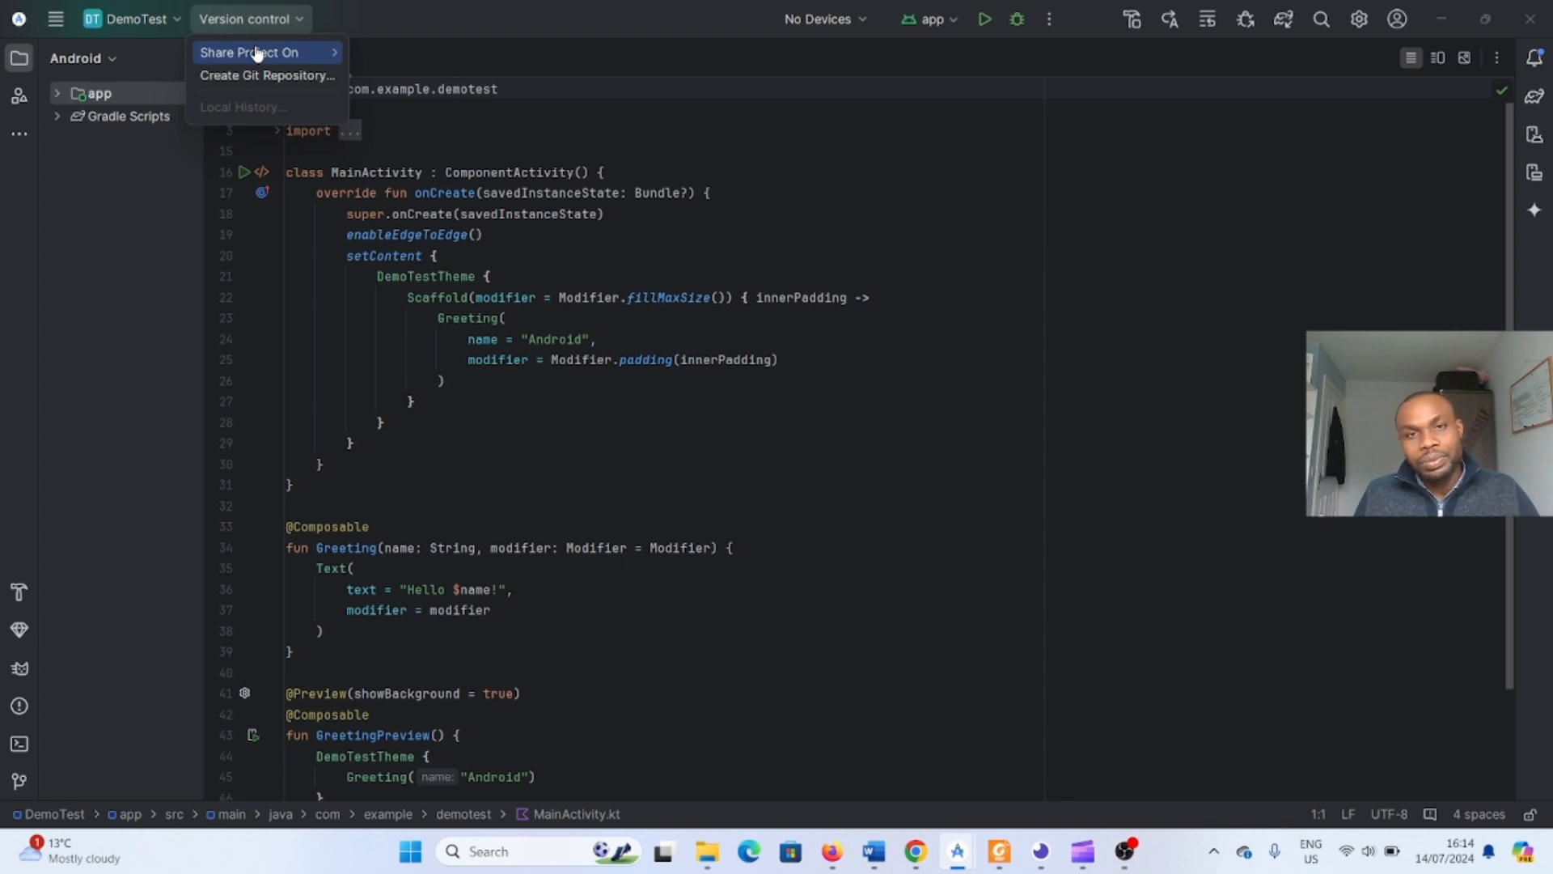
click(55, 19)
mouse_move(448, 23)
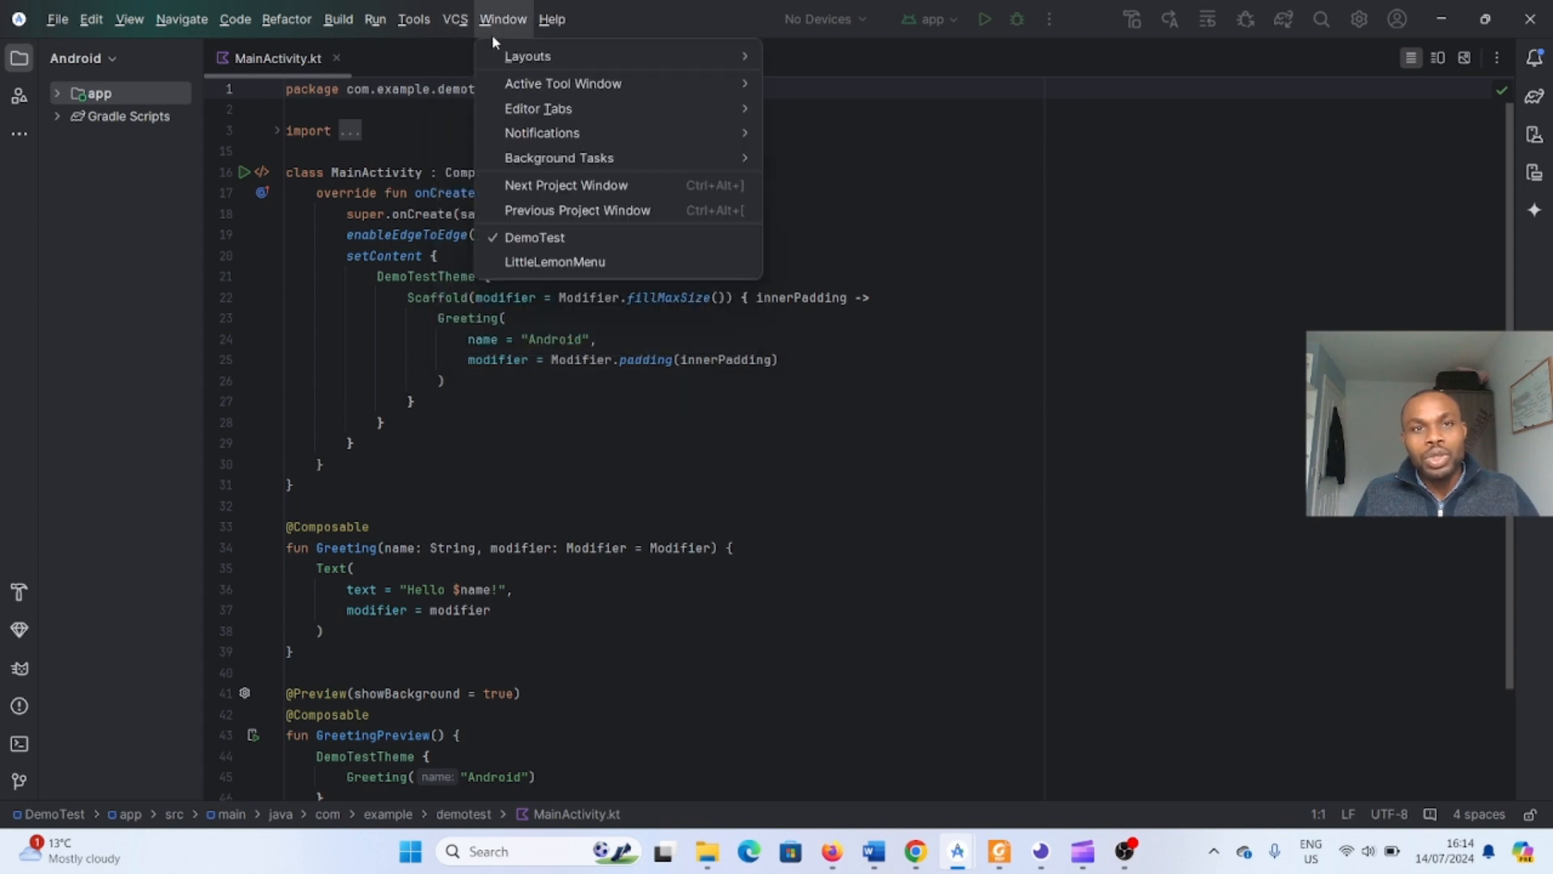
mouse_move(503, 22)
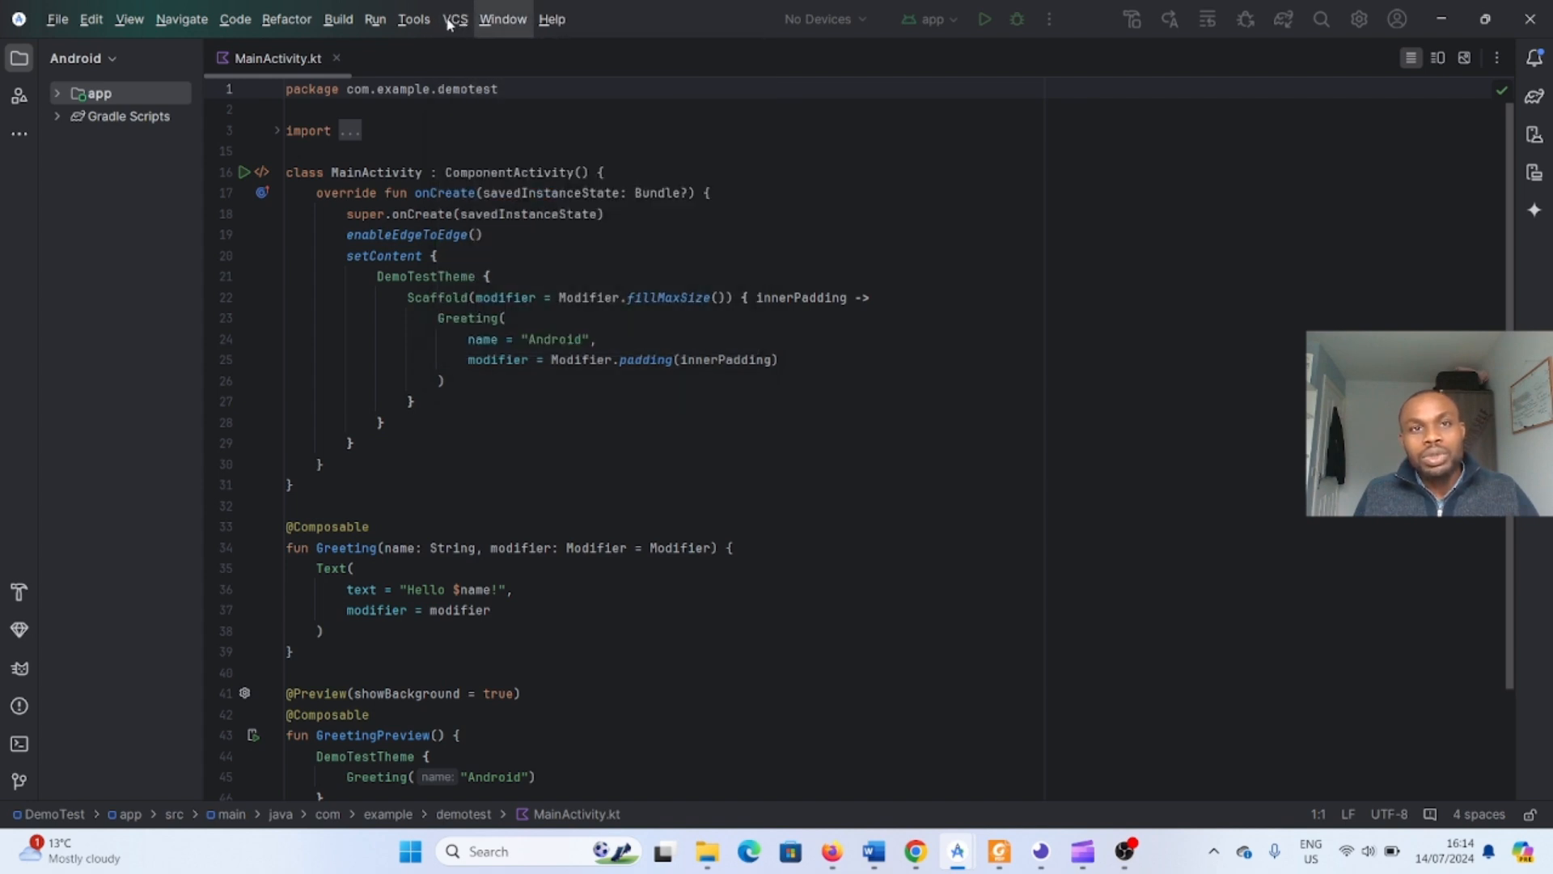
click(494, 54)
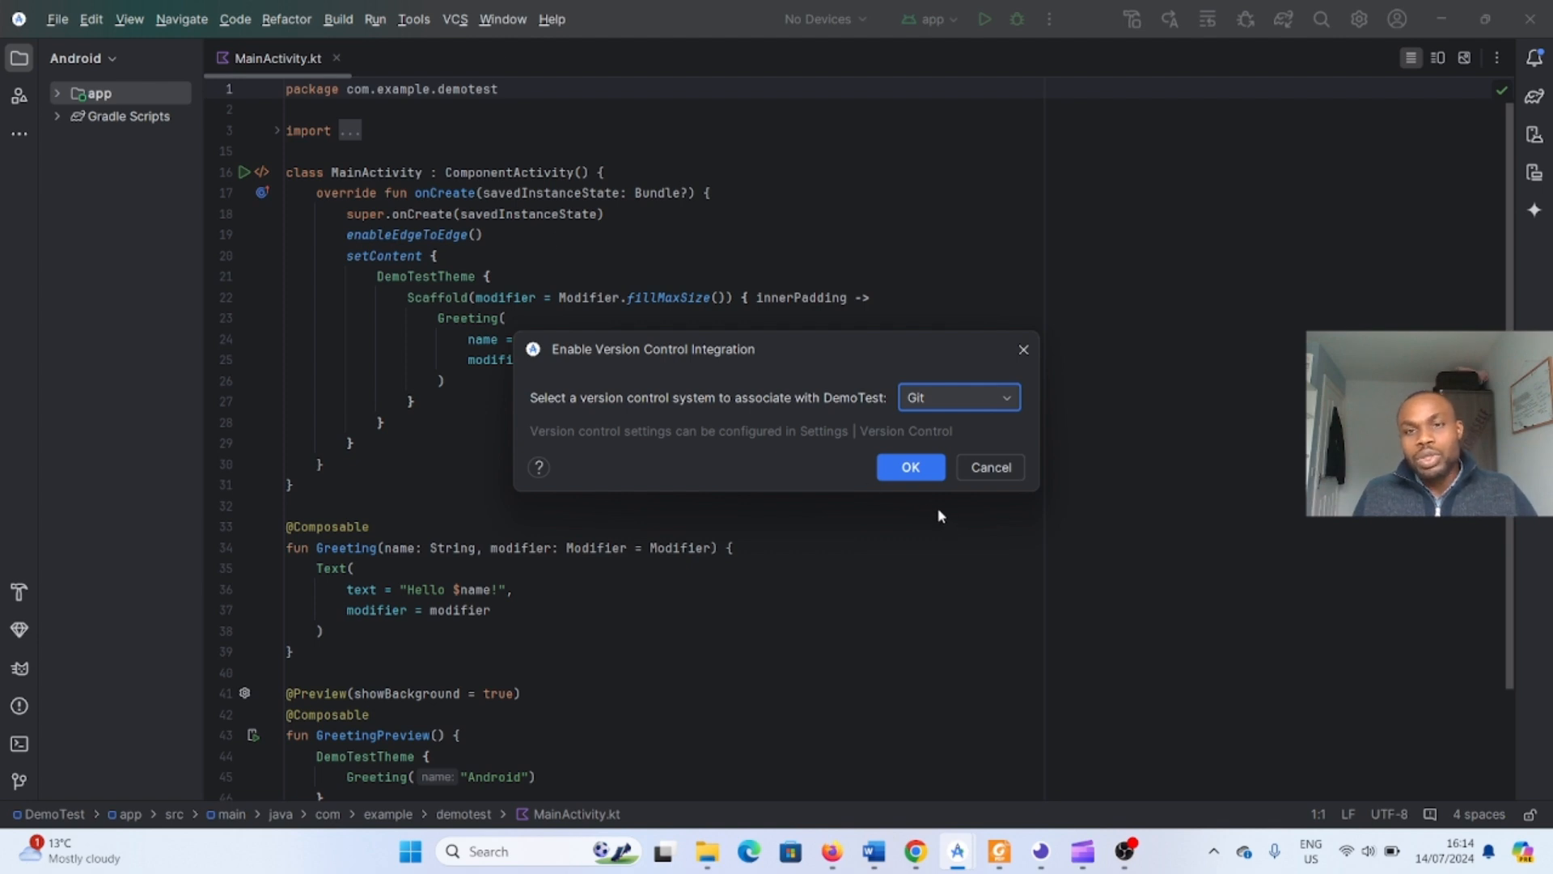
click(911, 468)
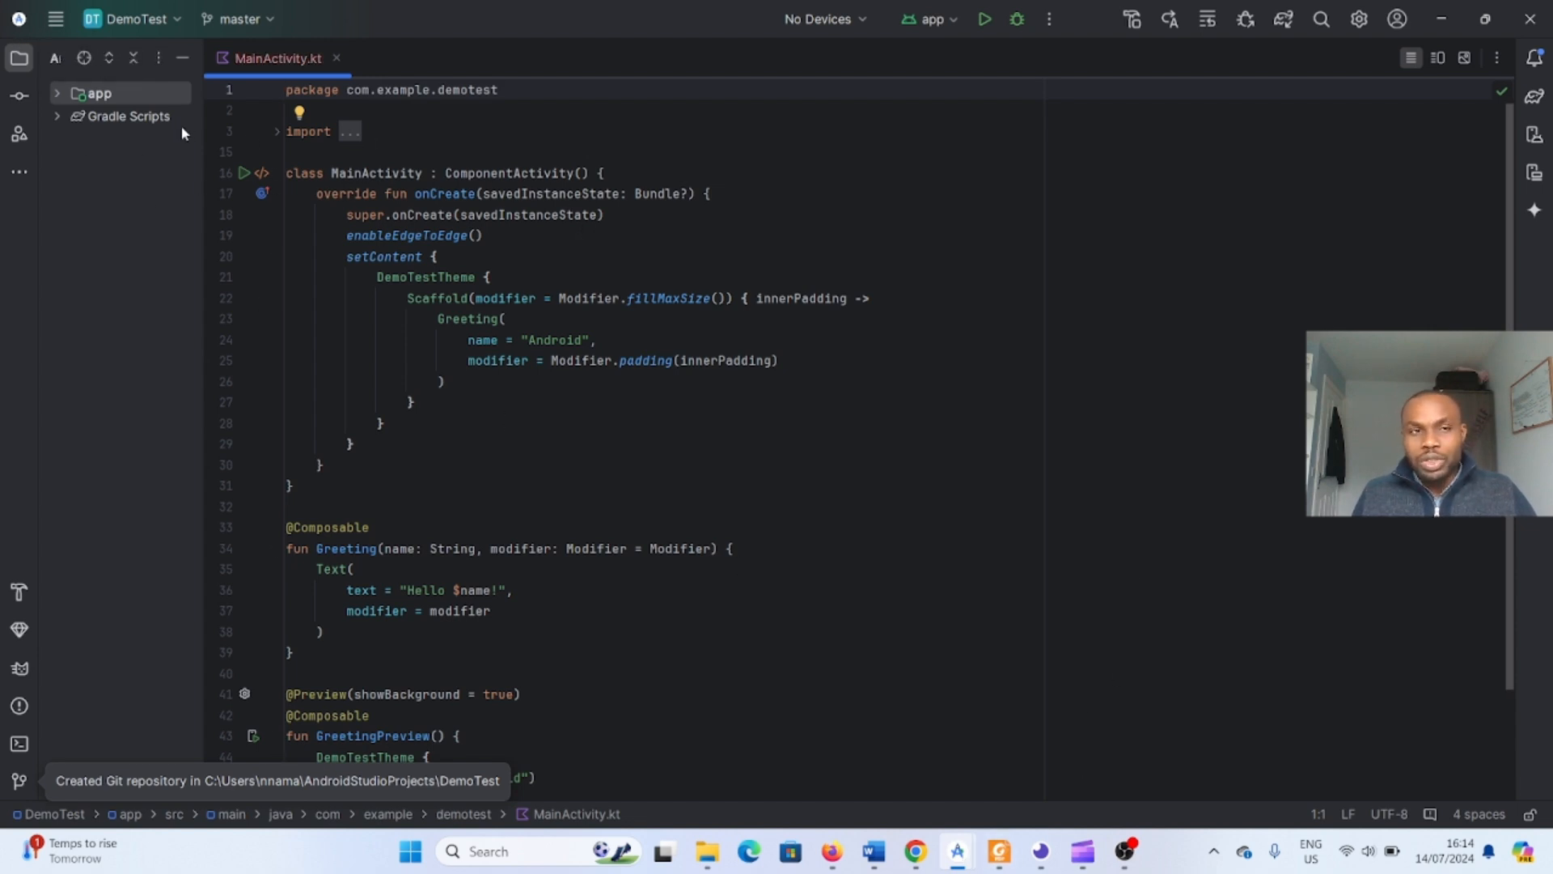
- Examine the Little Lemon Menu project's files and the app module's context menu
click(957, 849)
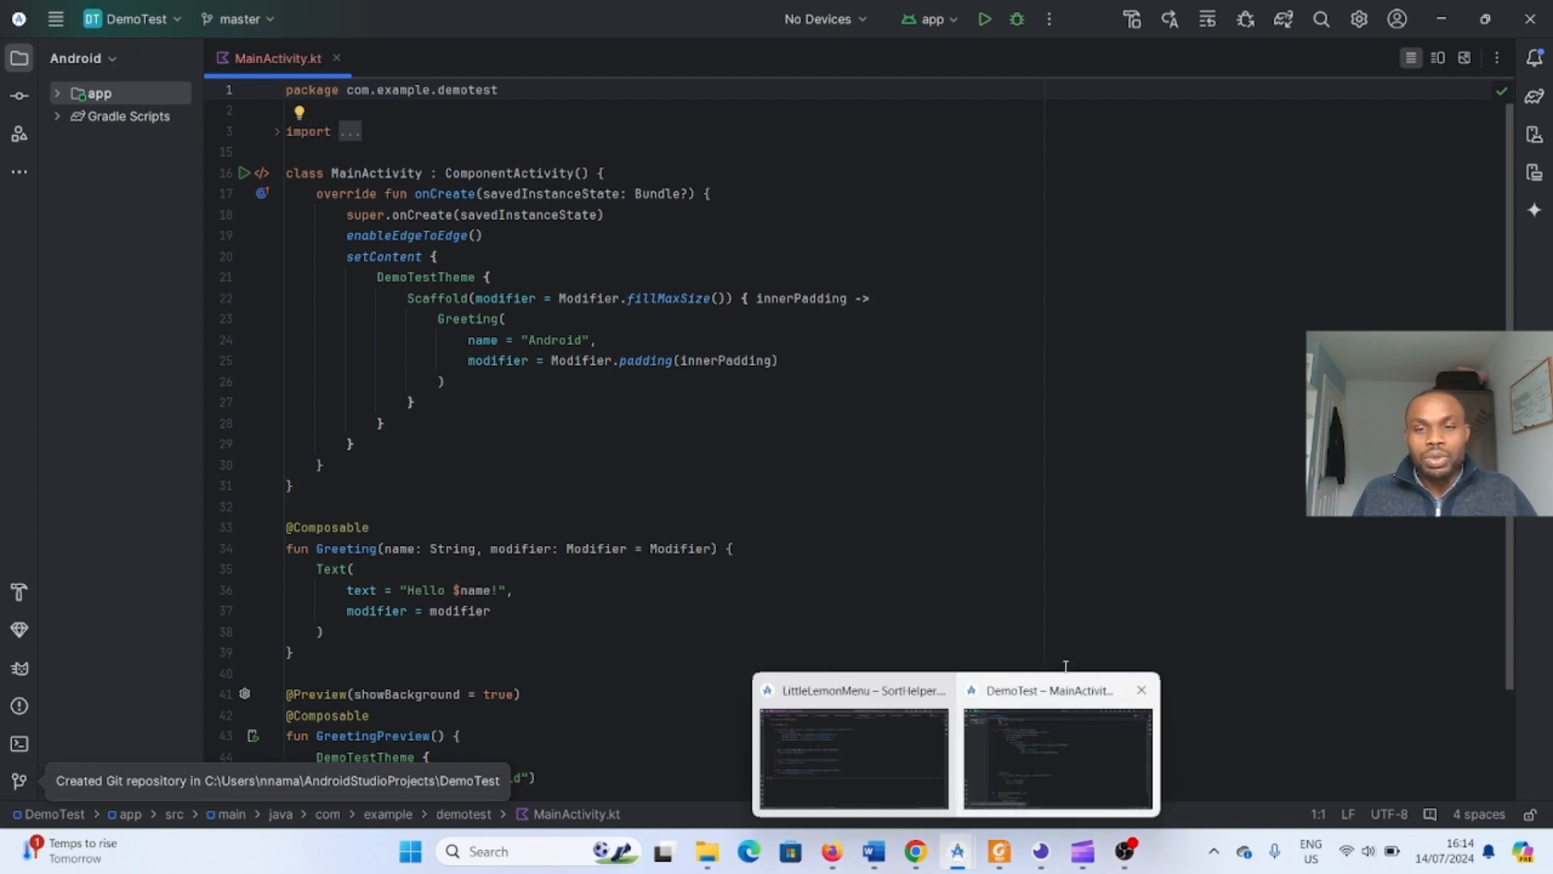
click(922, 763)
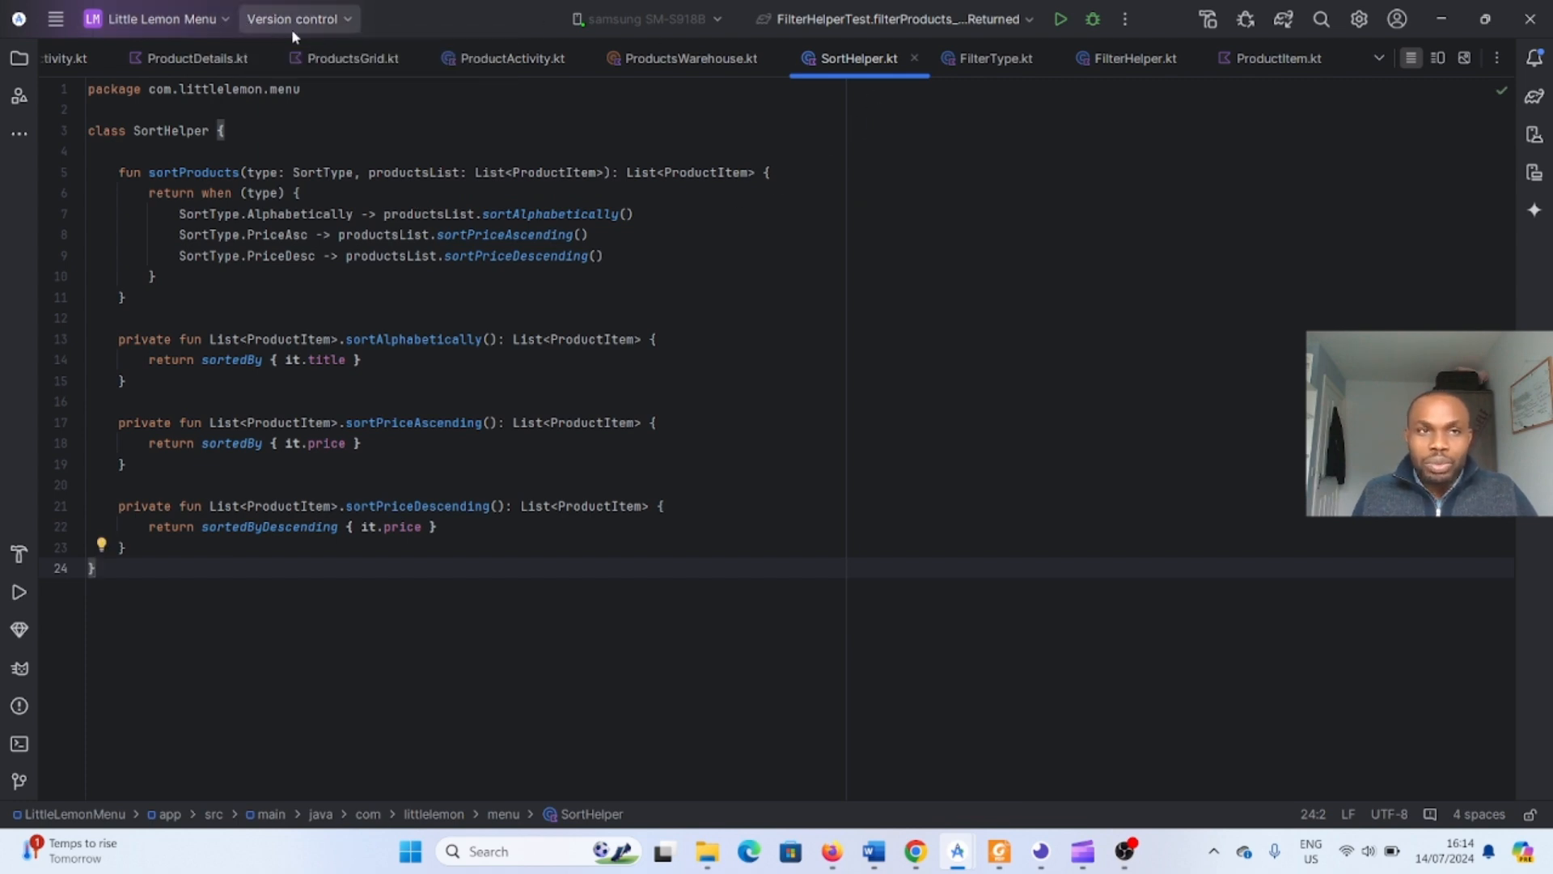
click(58, 19)
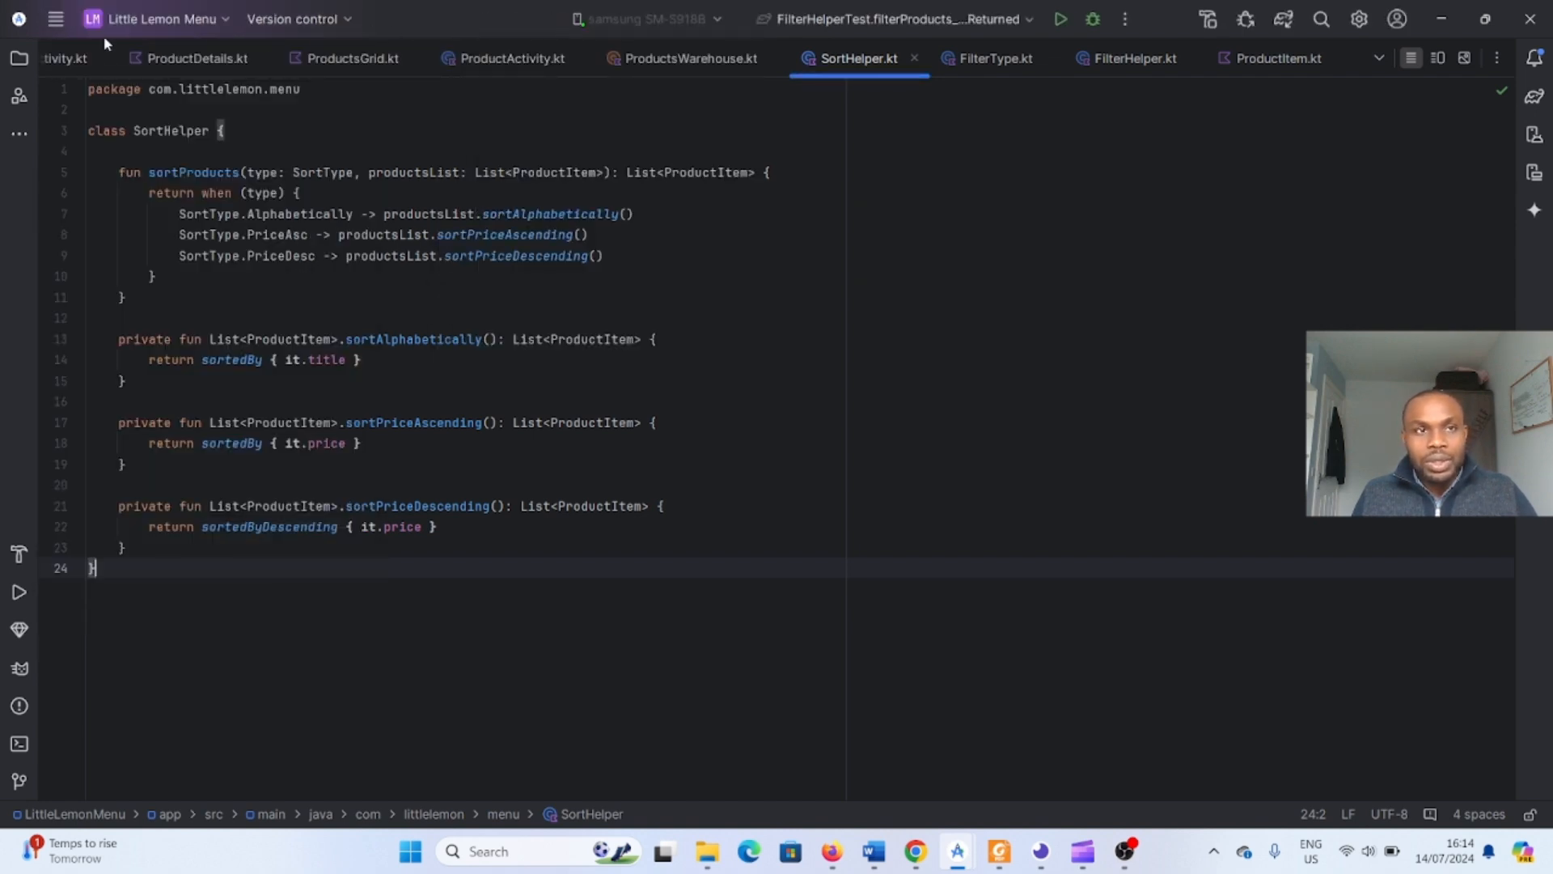
click(59, 19)
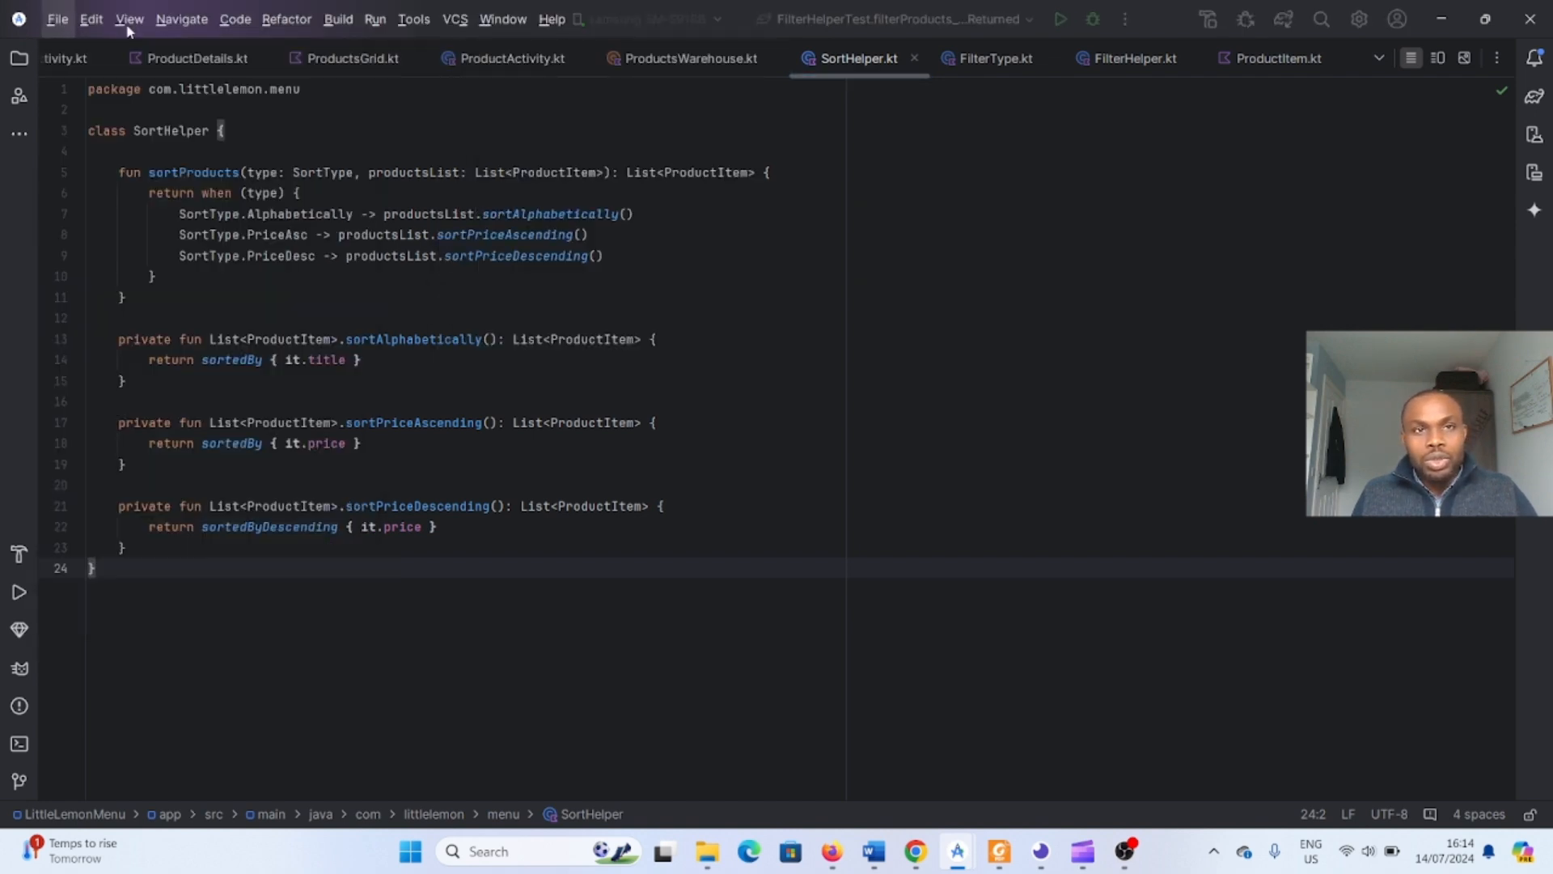
click(454, 23)
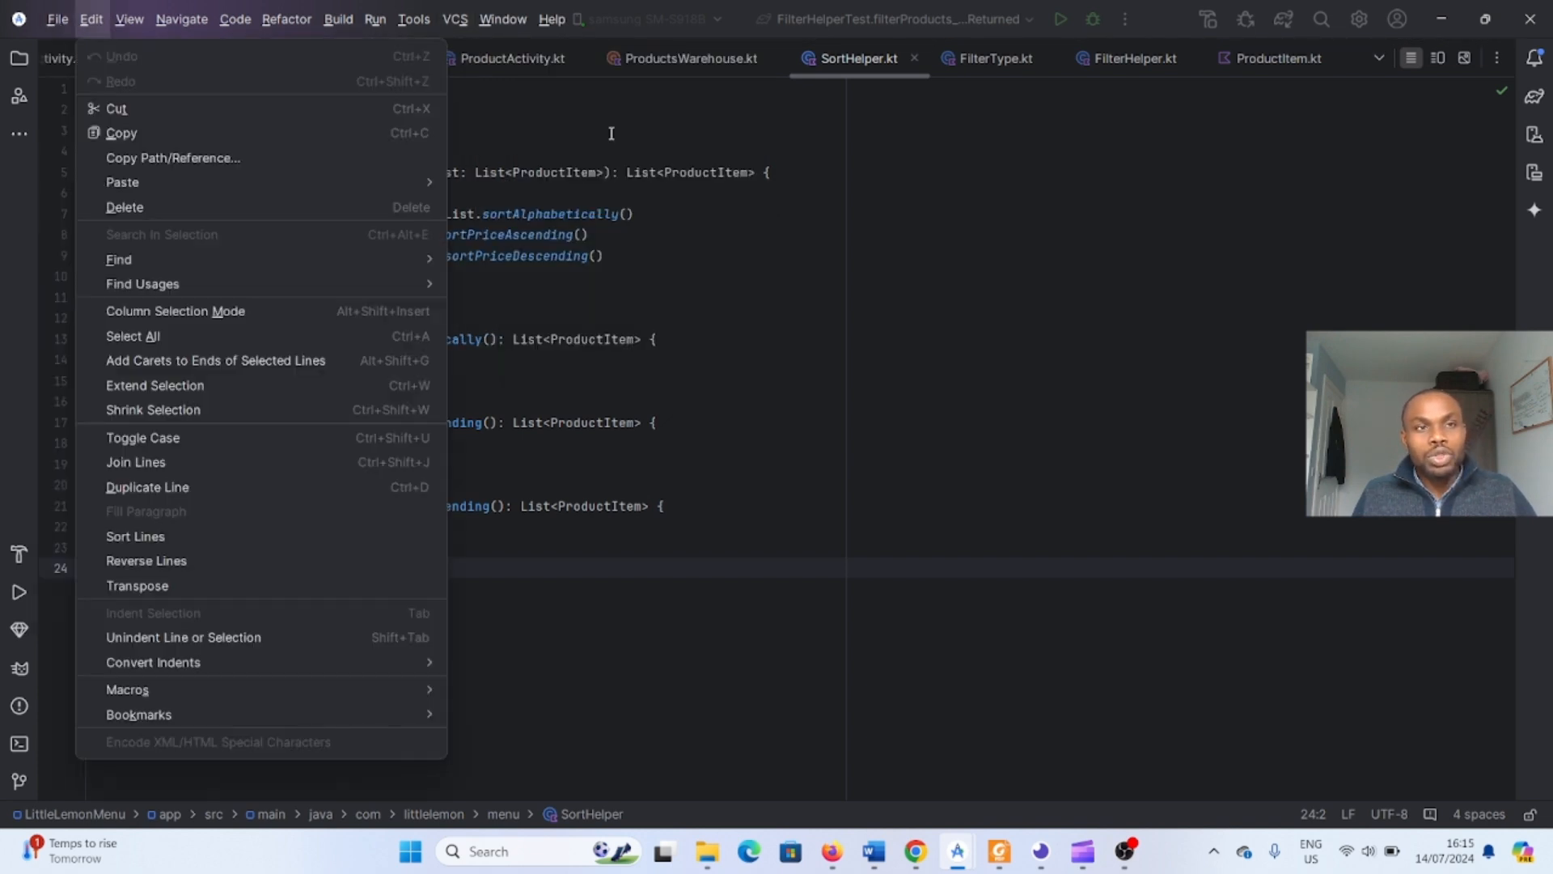
click(832, 318)
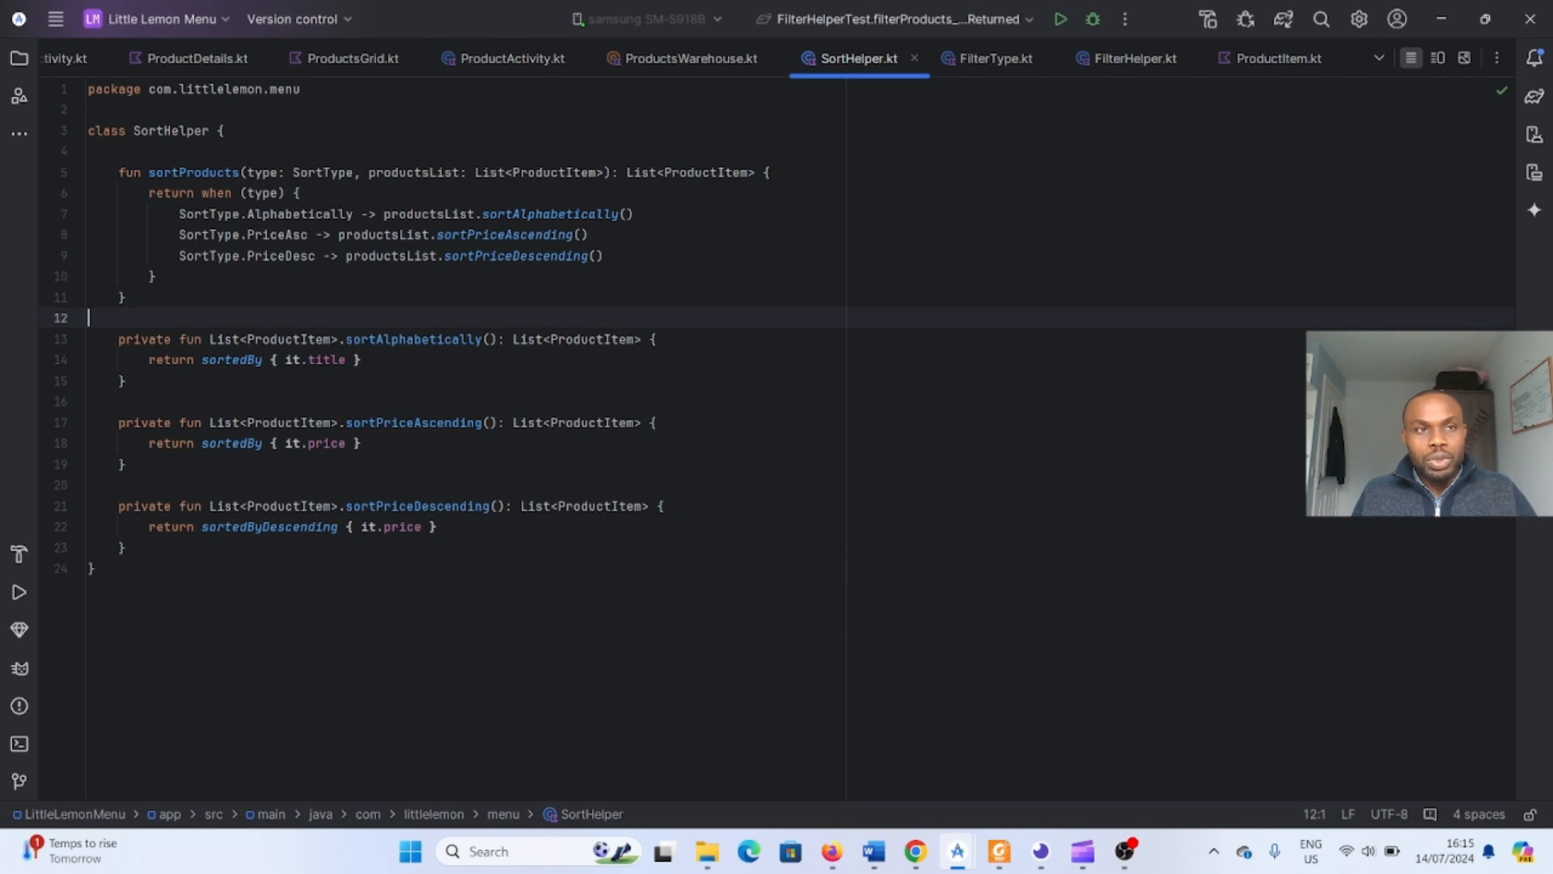
click(31, 59)
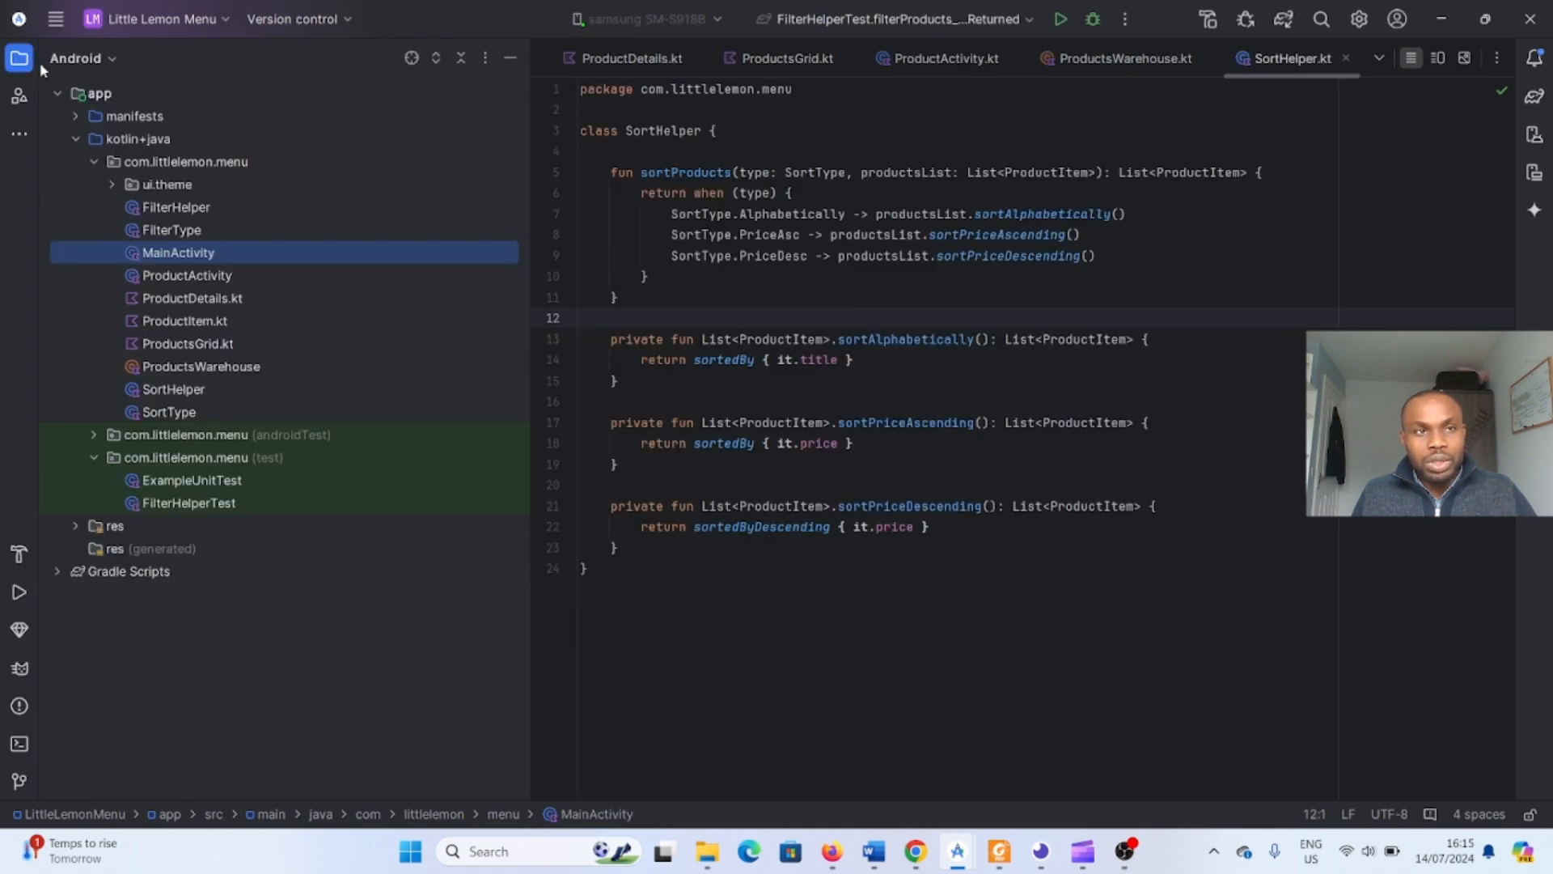
click(113, 100)
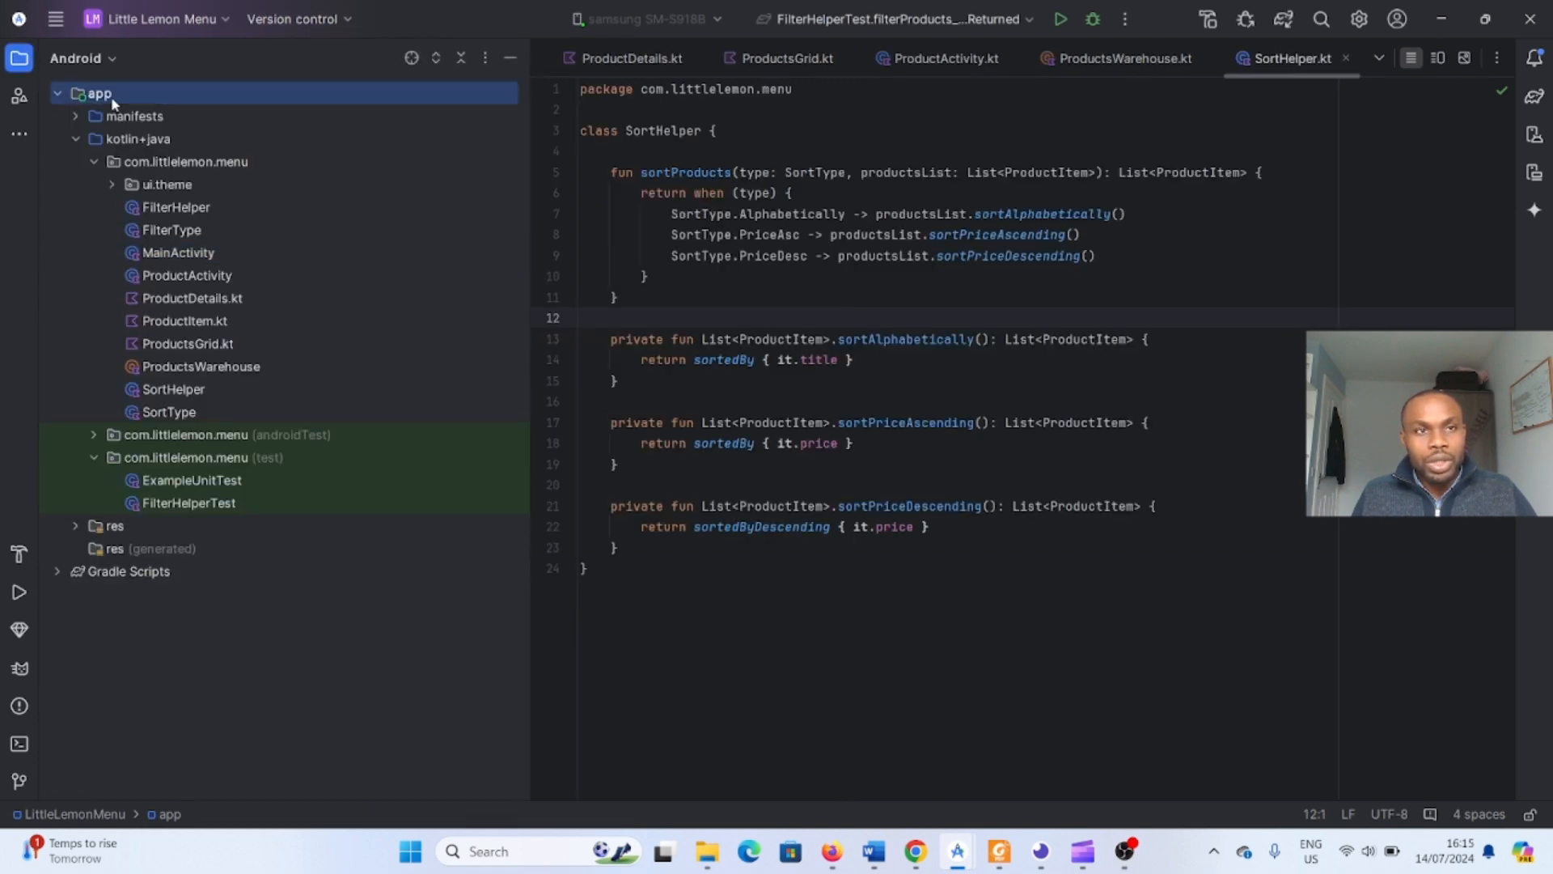
right_click(115, 101)
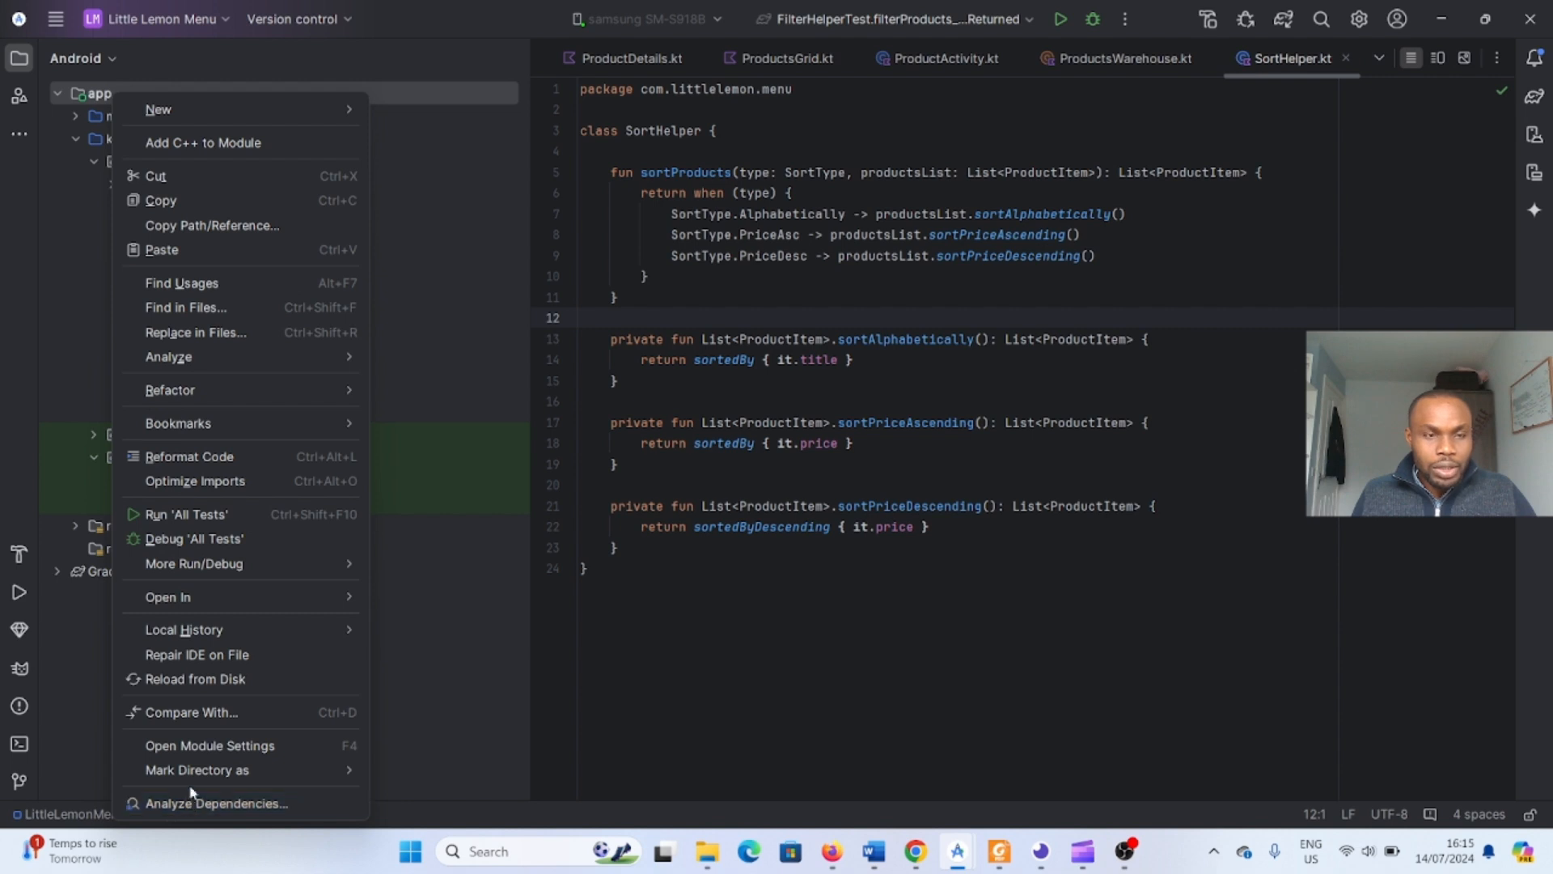
mouse_move(206, 109)
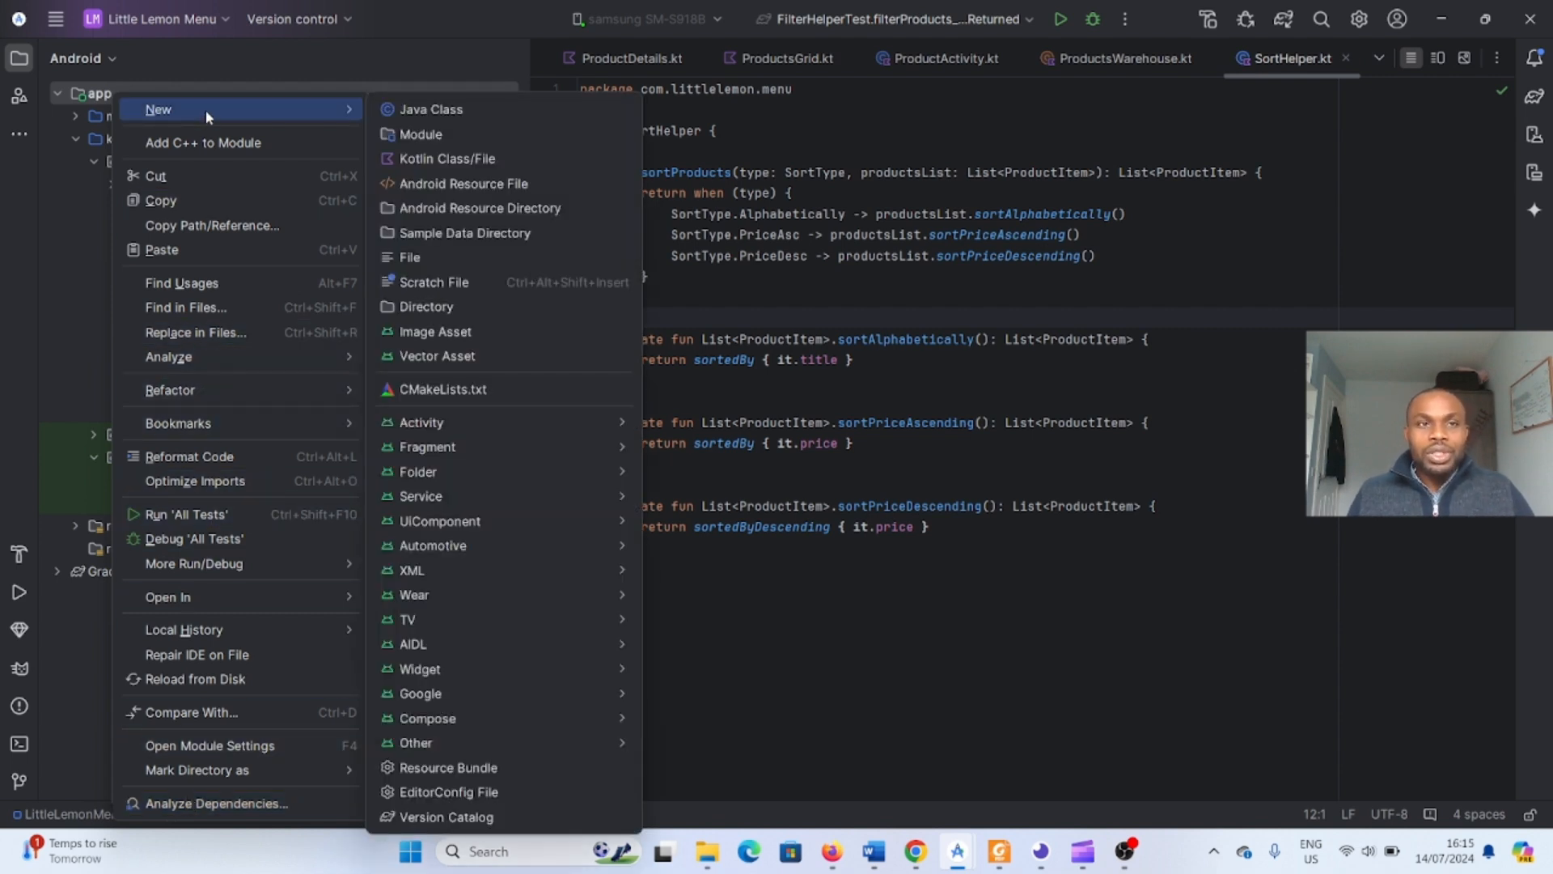
click(244, 55)
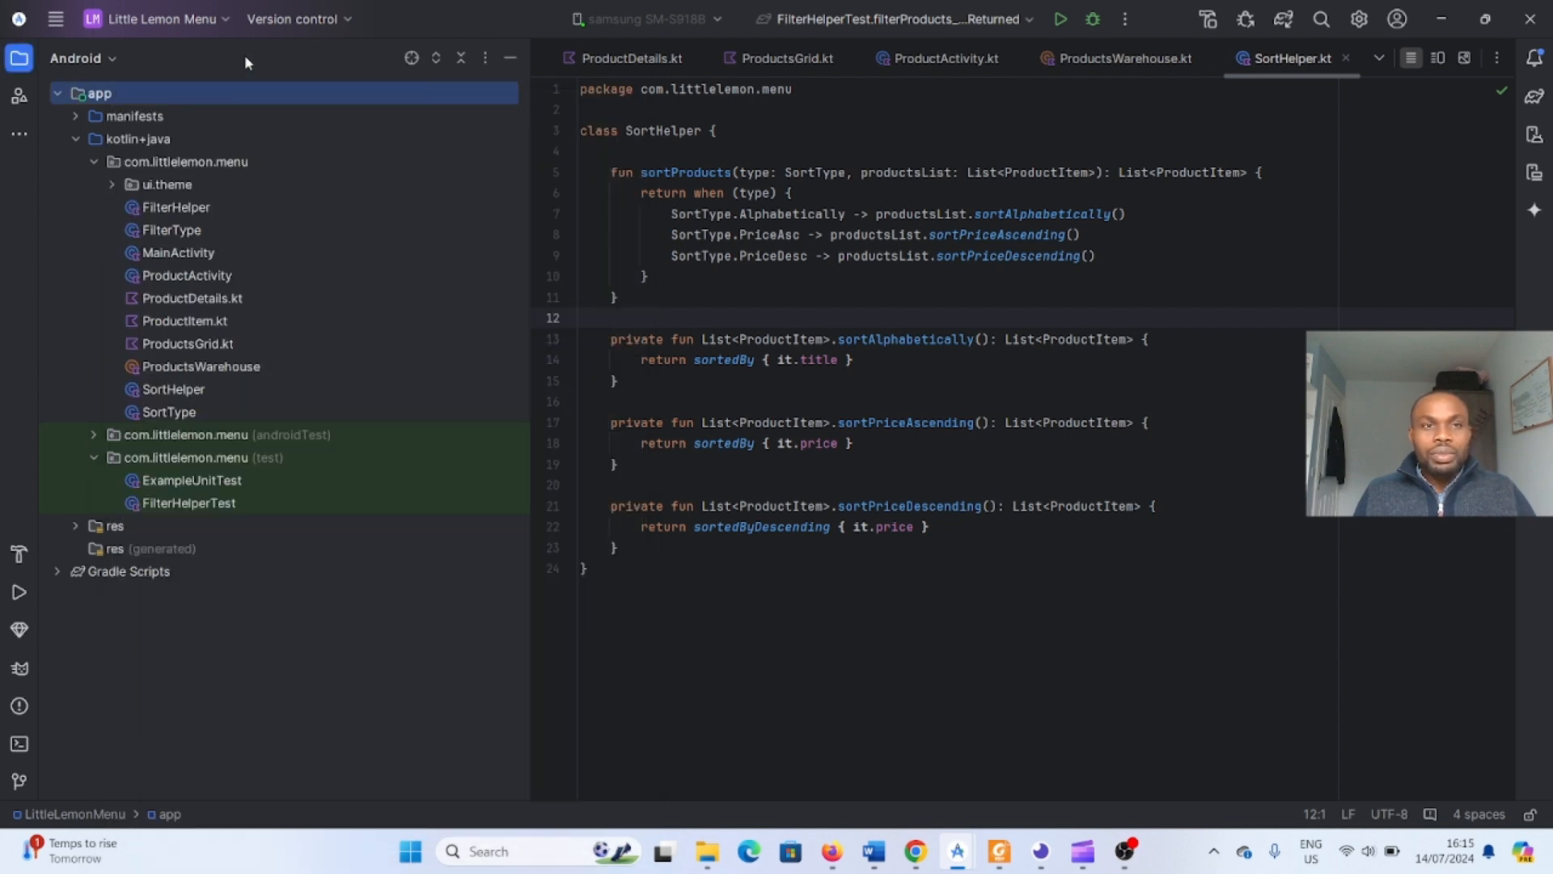
right_click(113, 98)
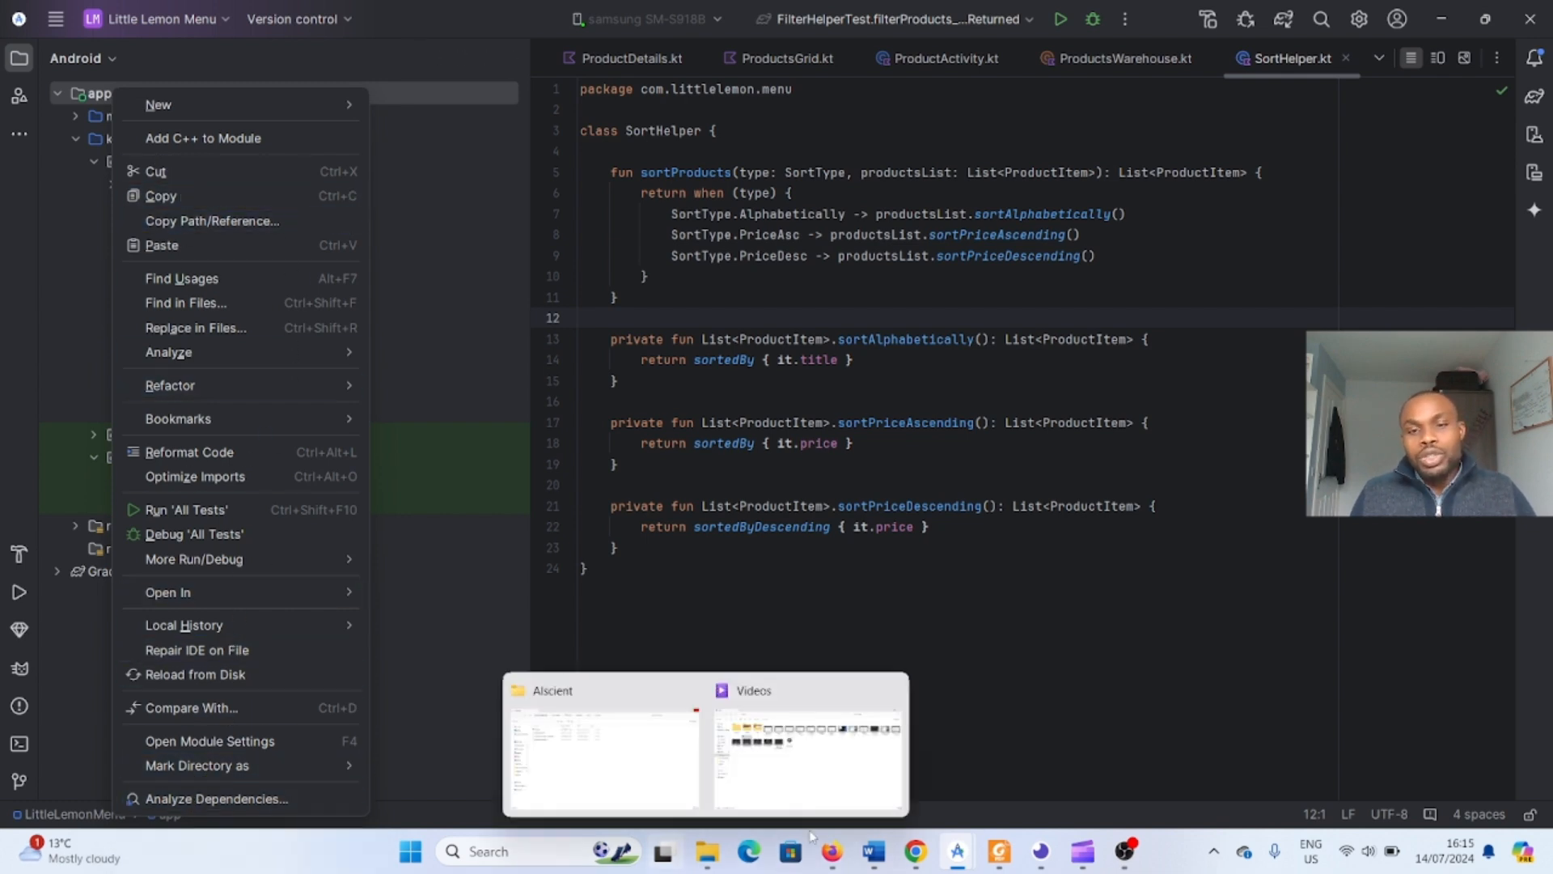
- Return to the DemoTest window, open Git Commit Directory on the app module, and select all unversioned files
mouse_move(957, 851)
click(1060, 753)
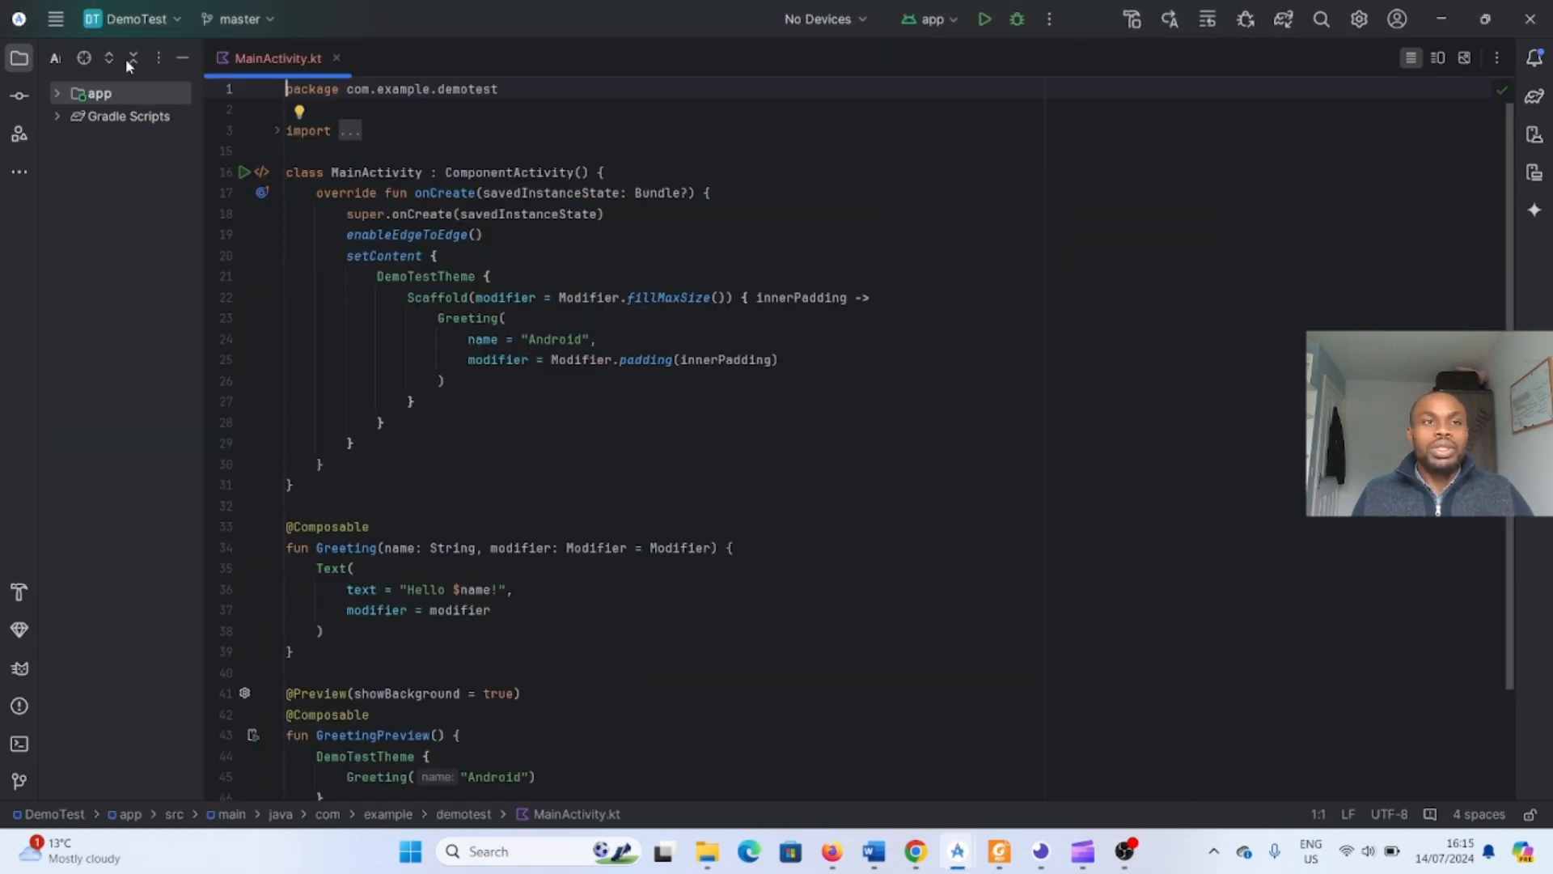
right_click(101, 95)
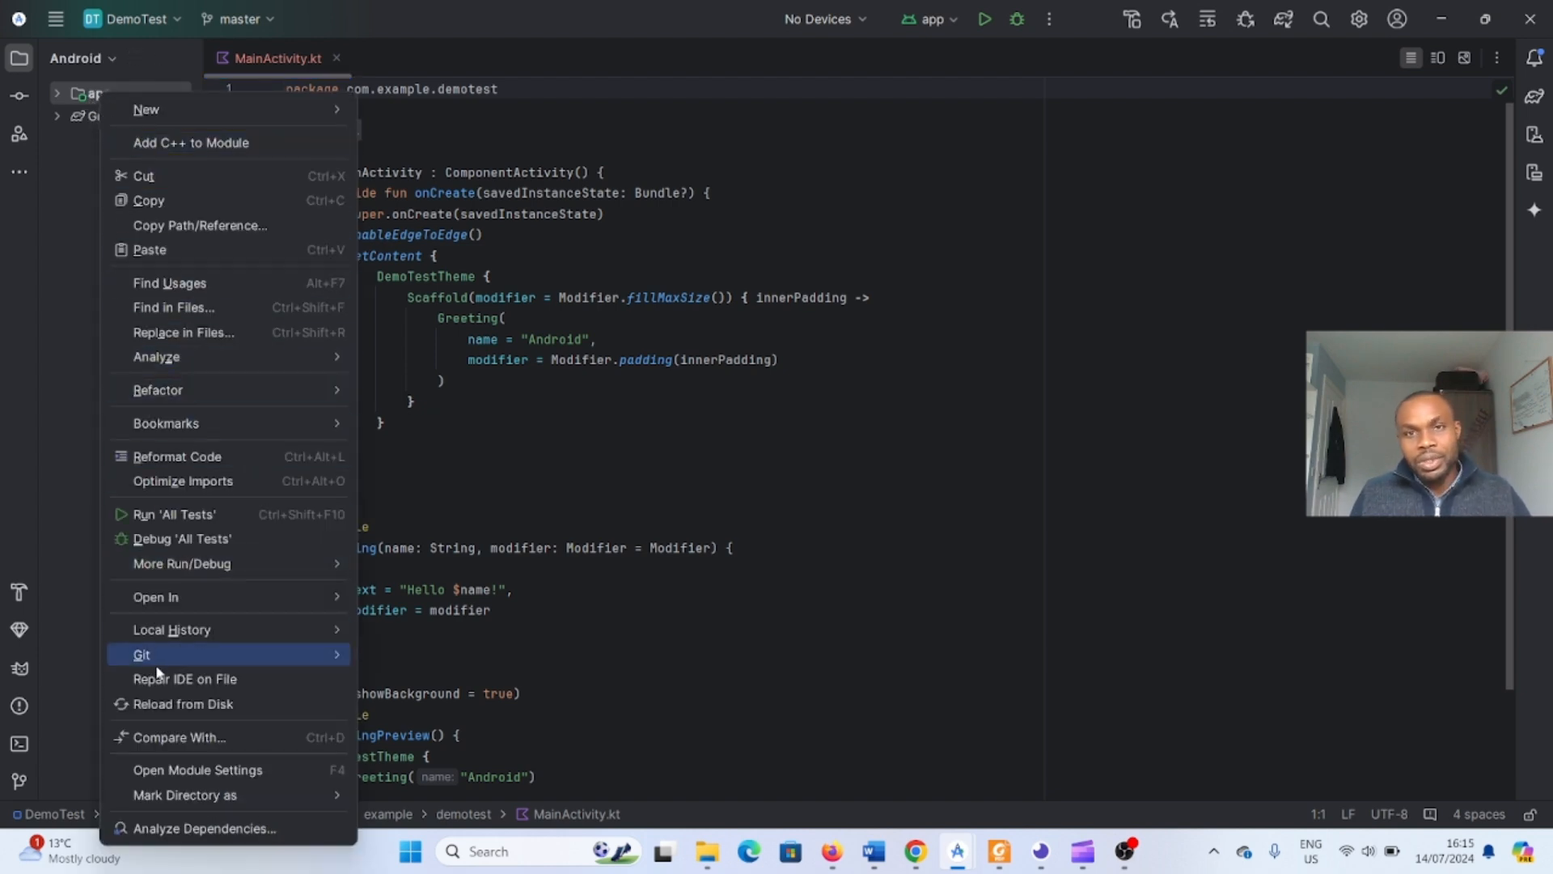
mouse_move(159, 672)
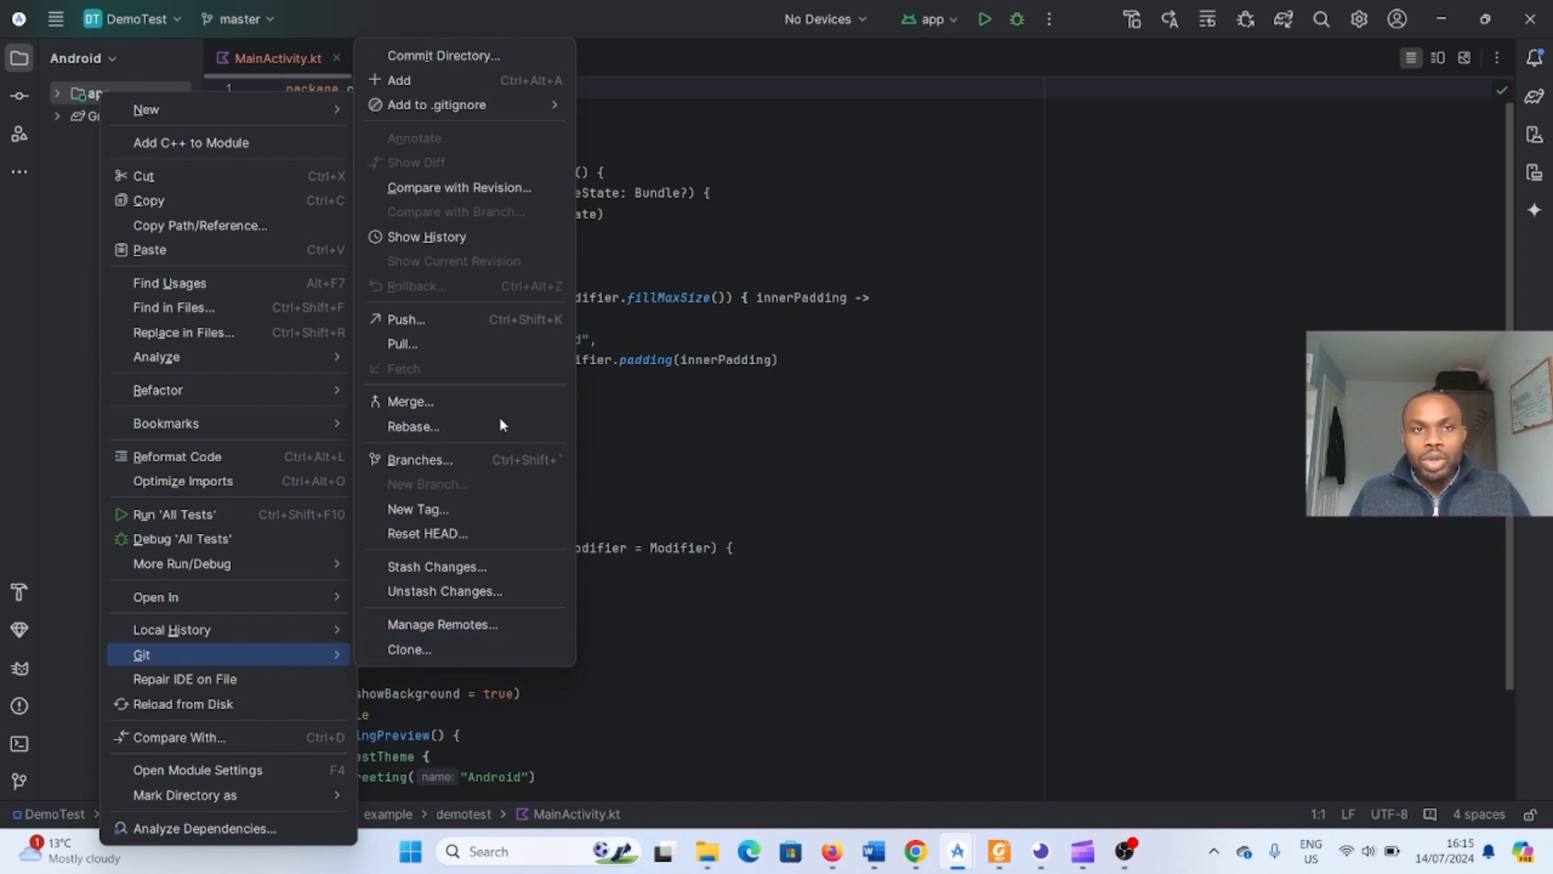
click(467, 56)
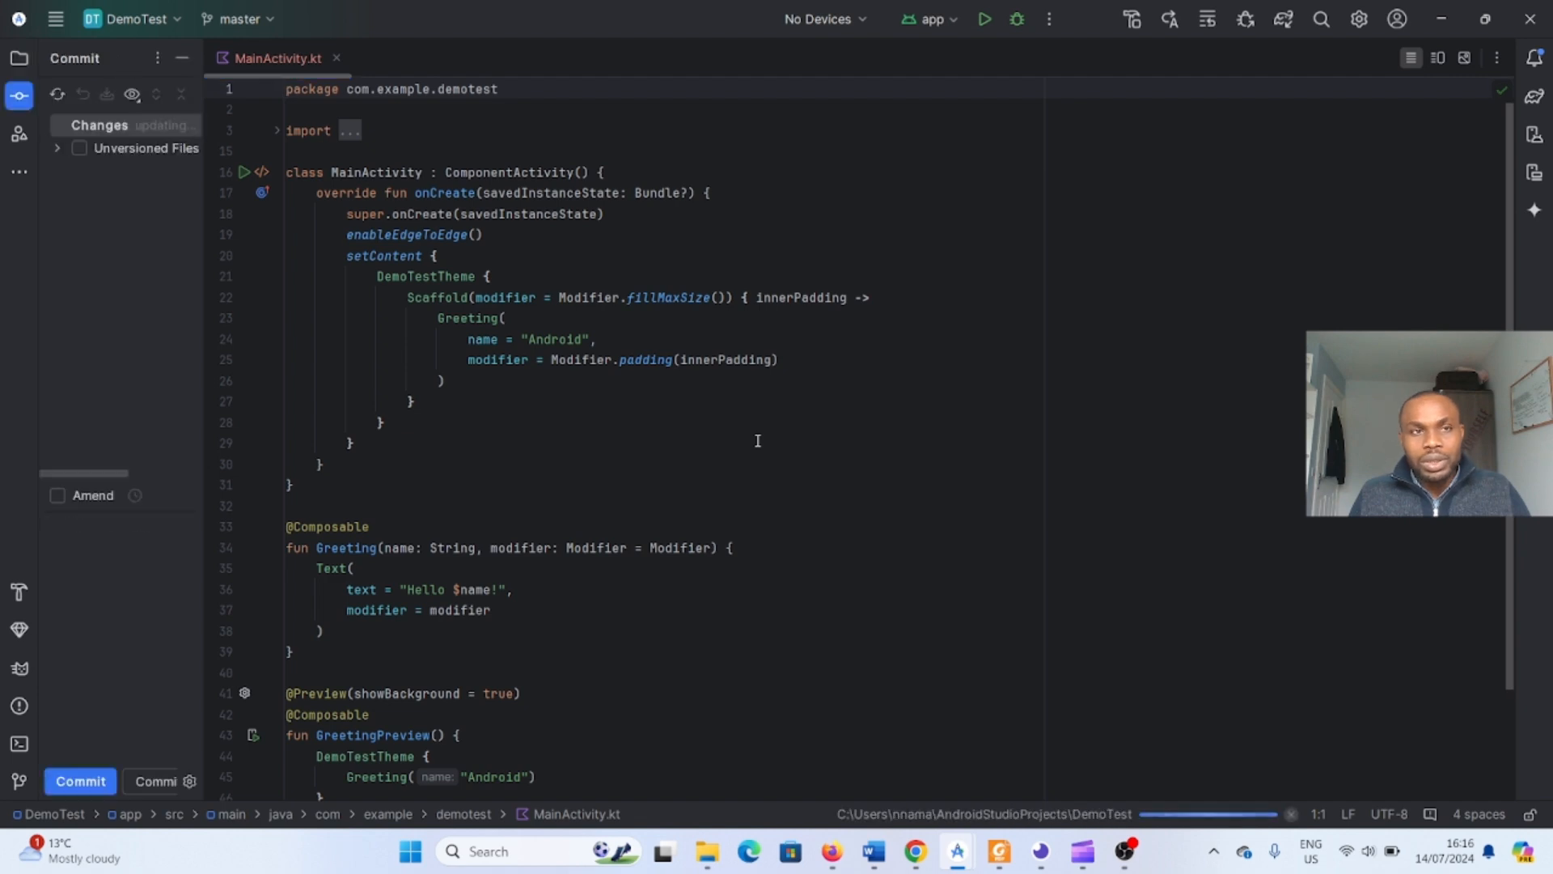
click(84, 149)
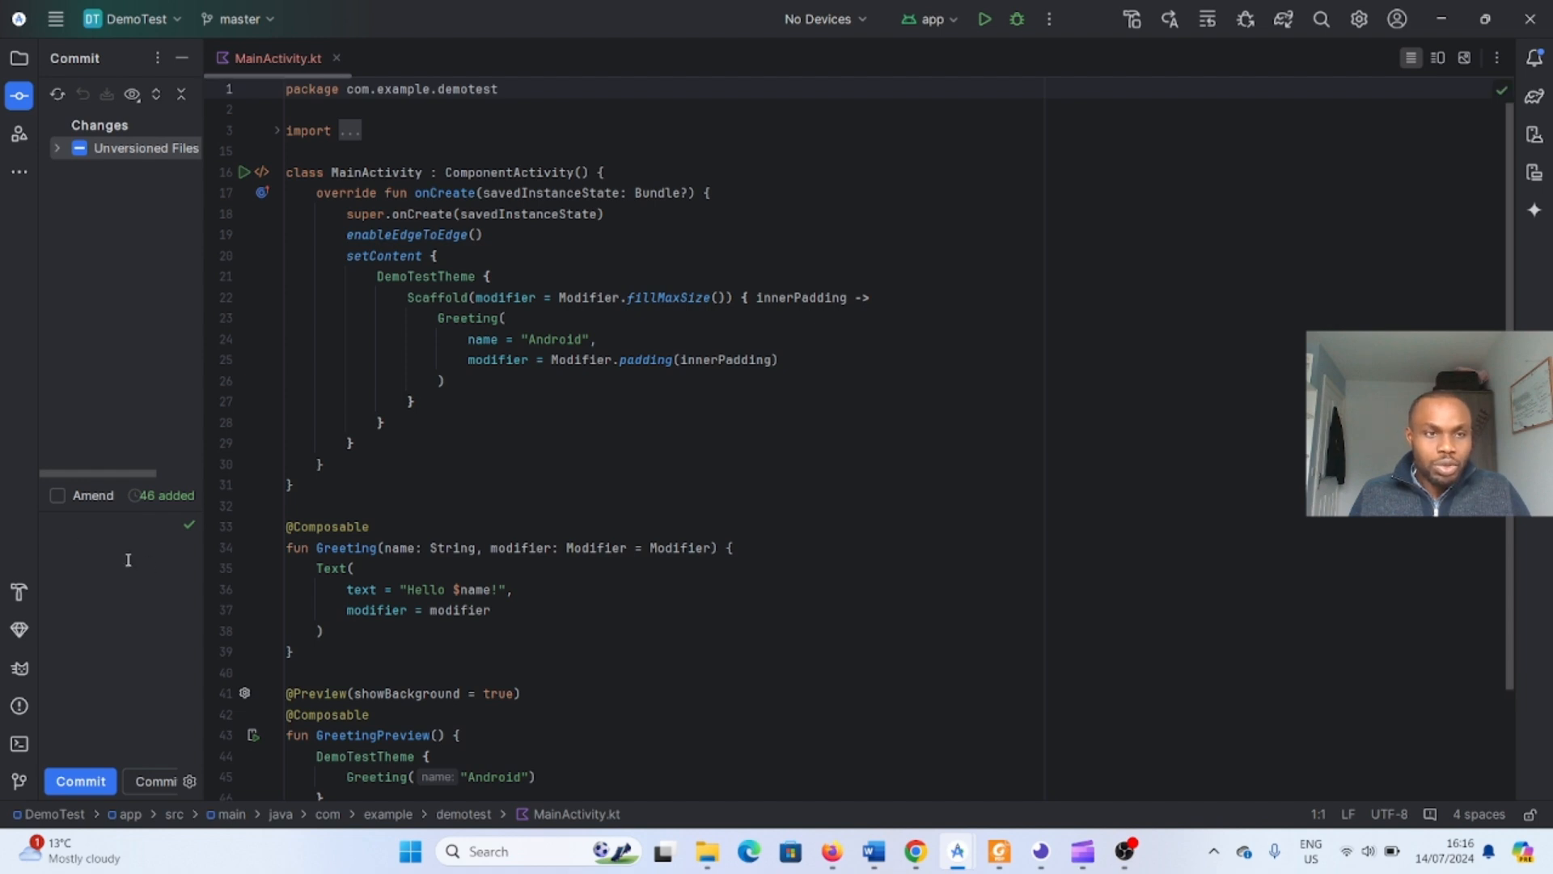
- Enable the Amend option and try to commit the unversioned files, focusing the commit message field
click(58, 493)
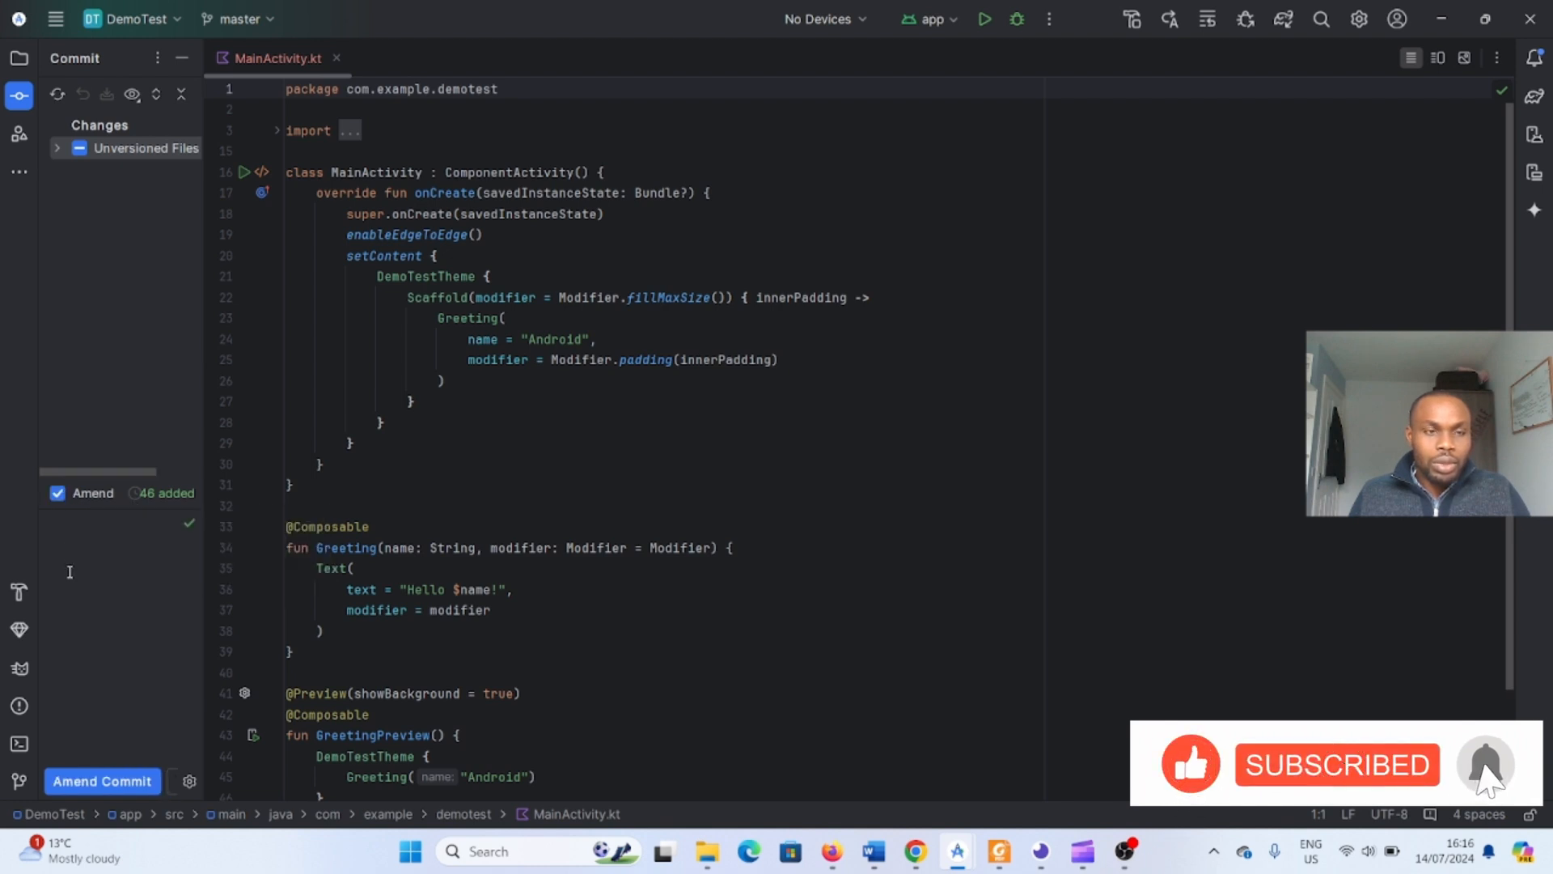
click(187, 522)
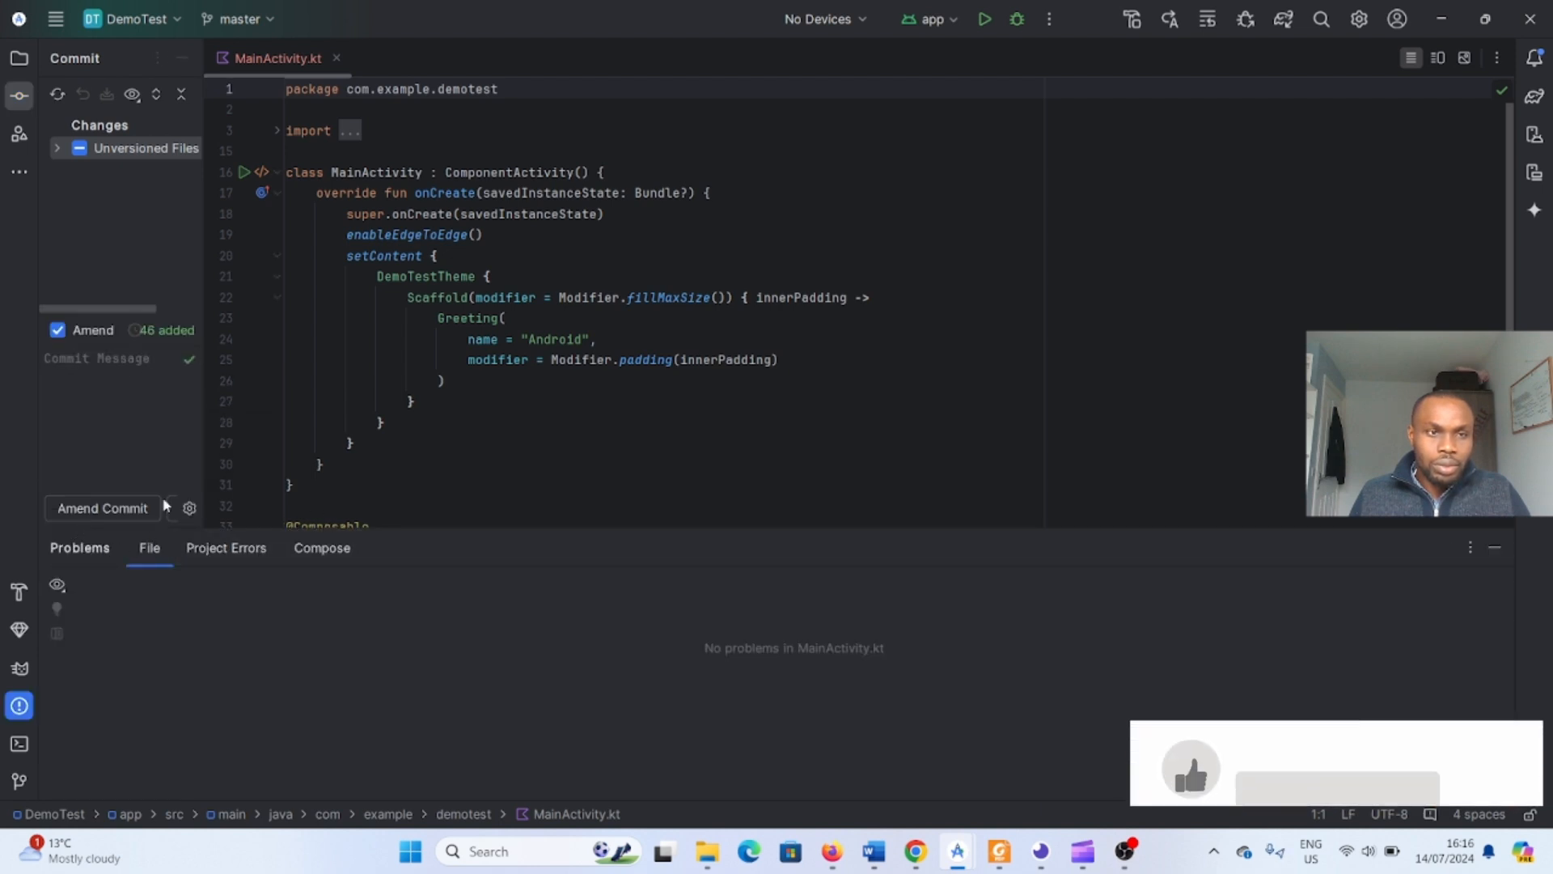
click(69, 364)
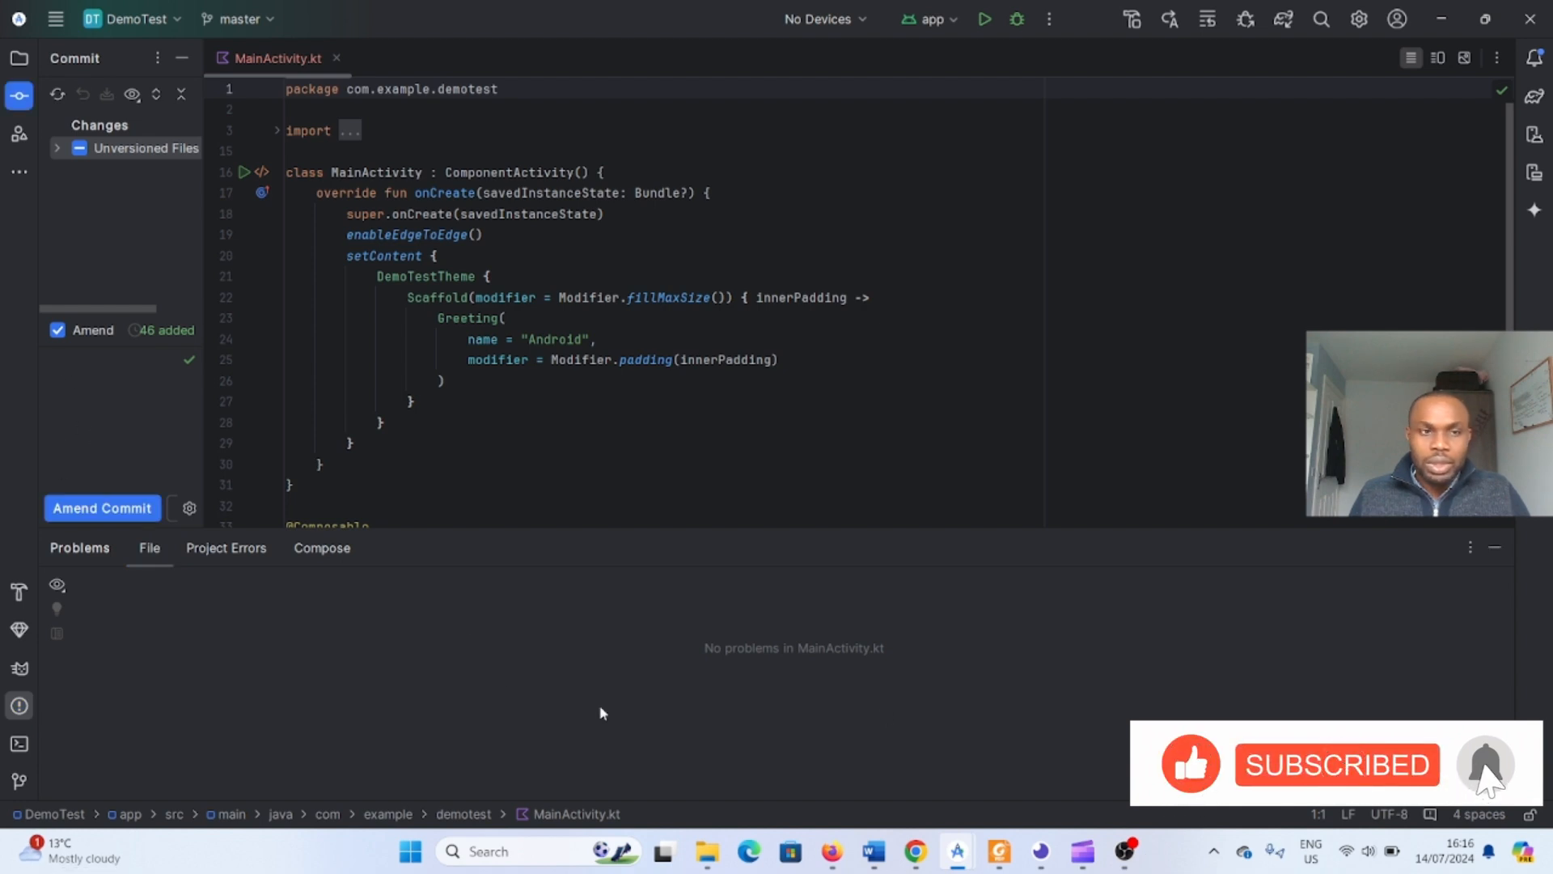
click(116, 516)
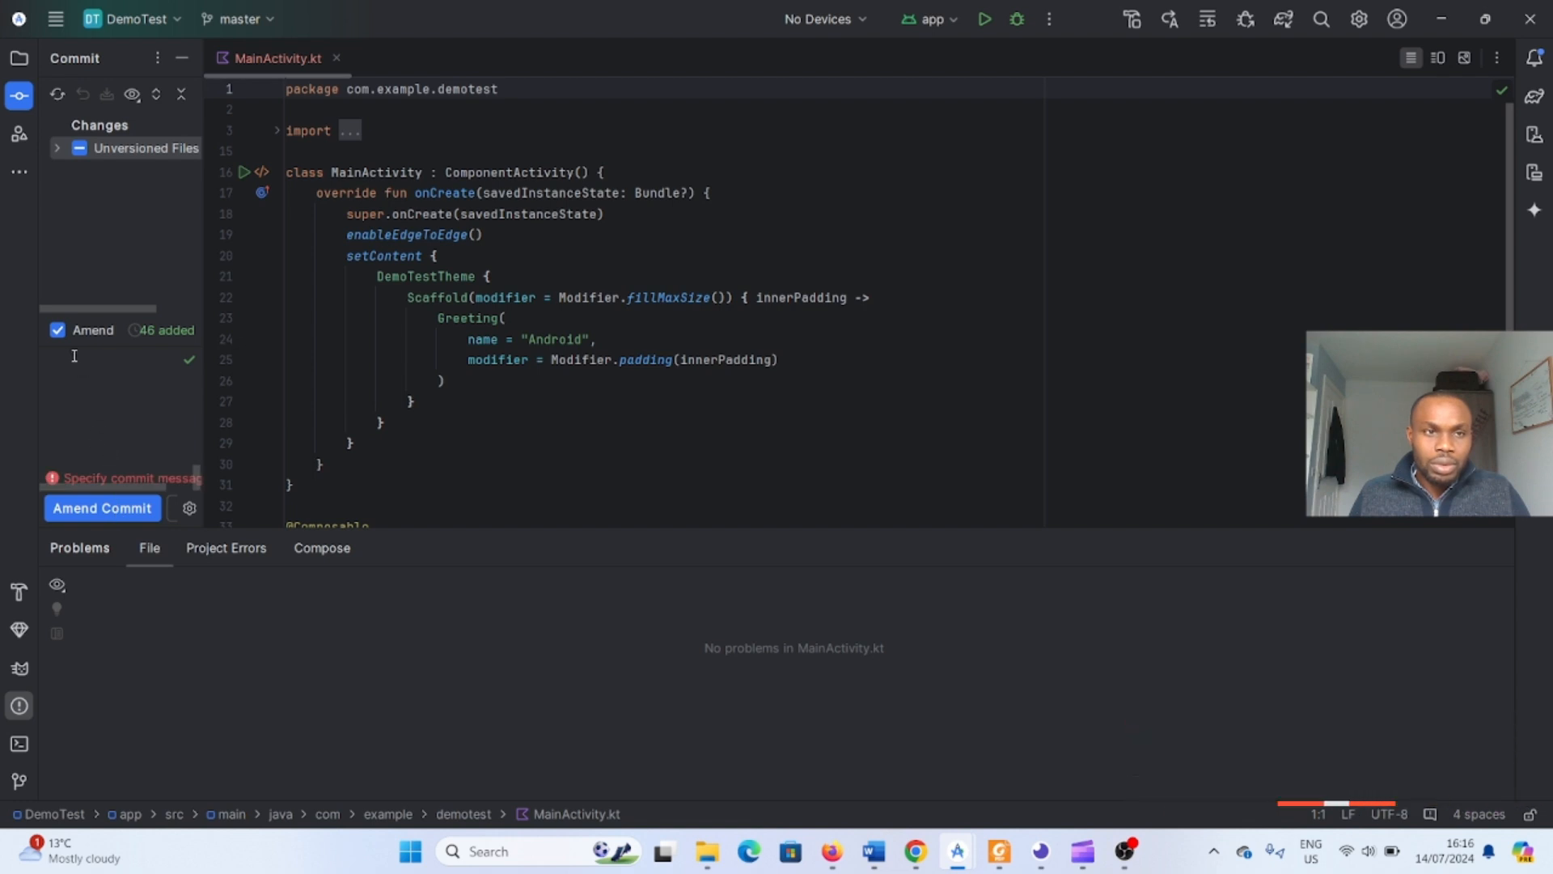
click(191, 361)
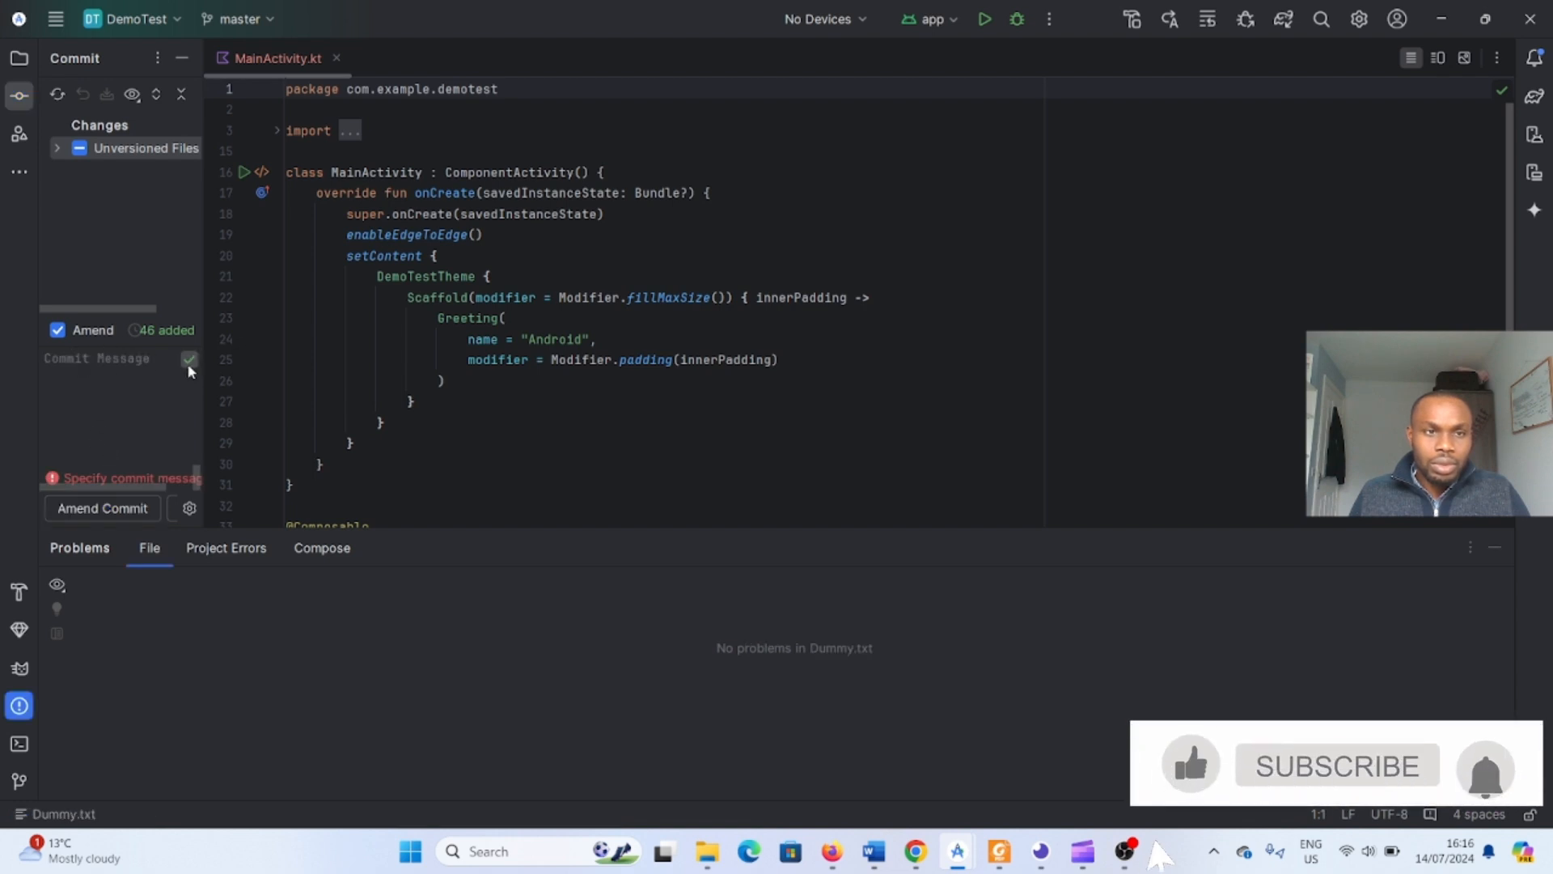
click(78, 362)
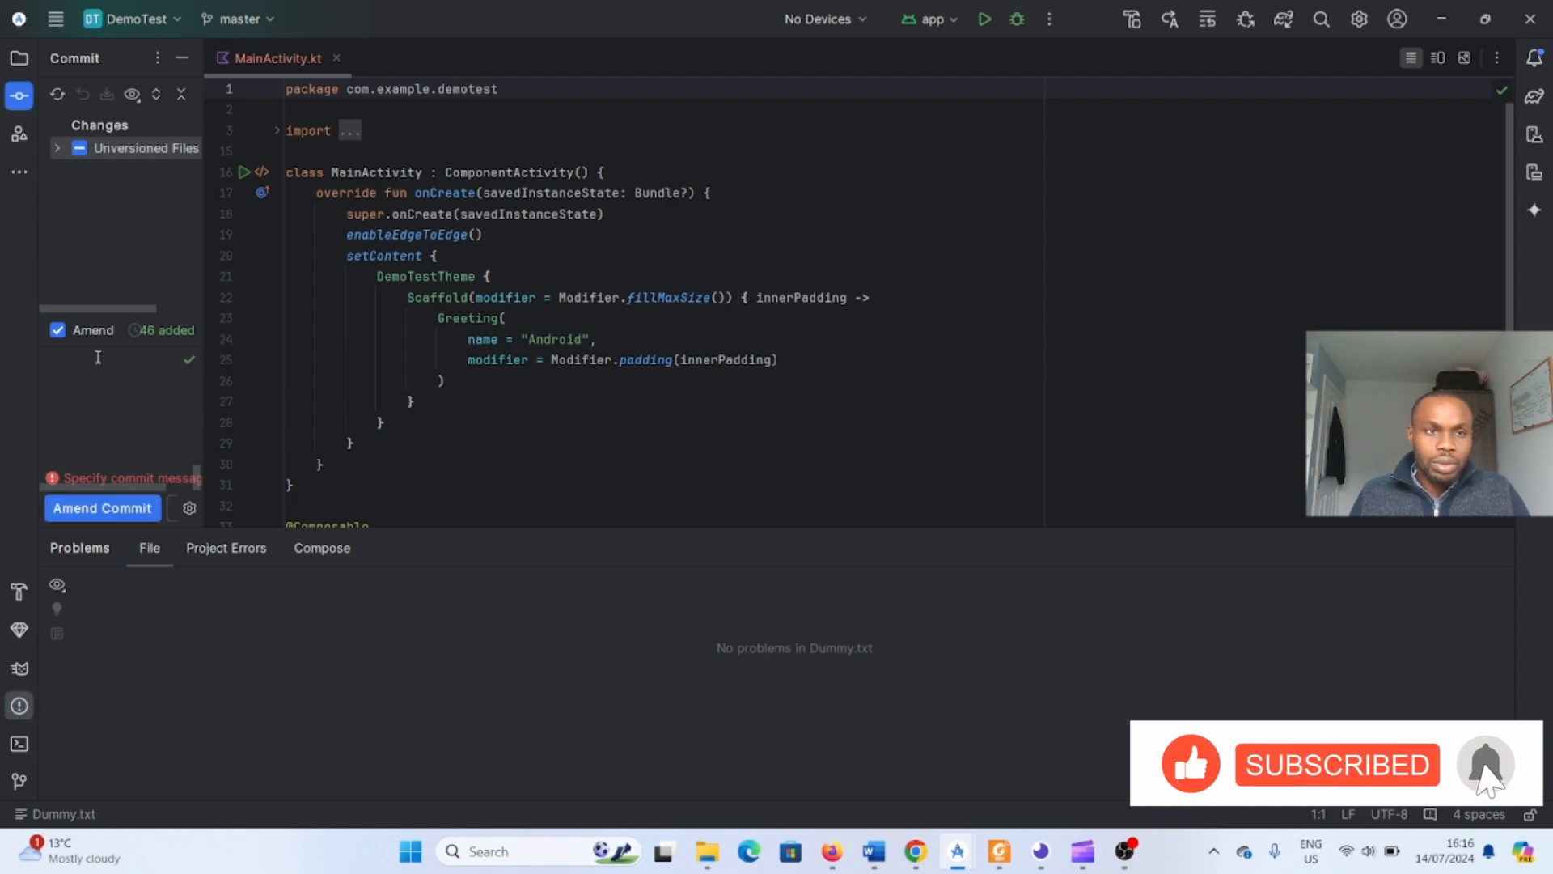
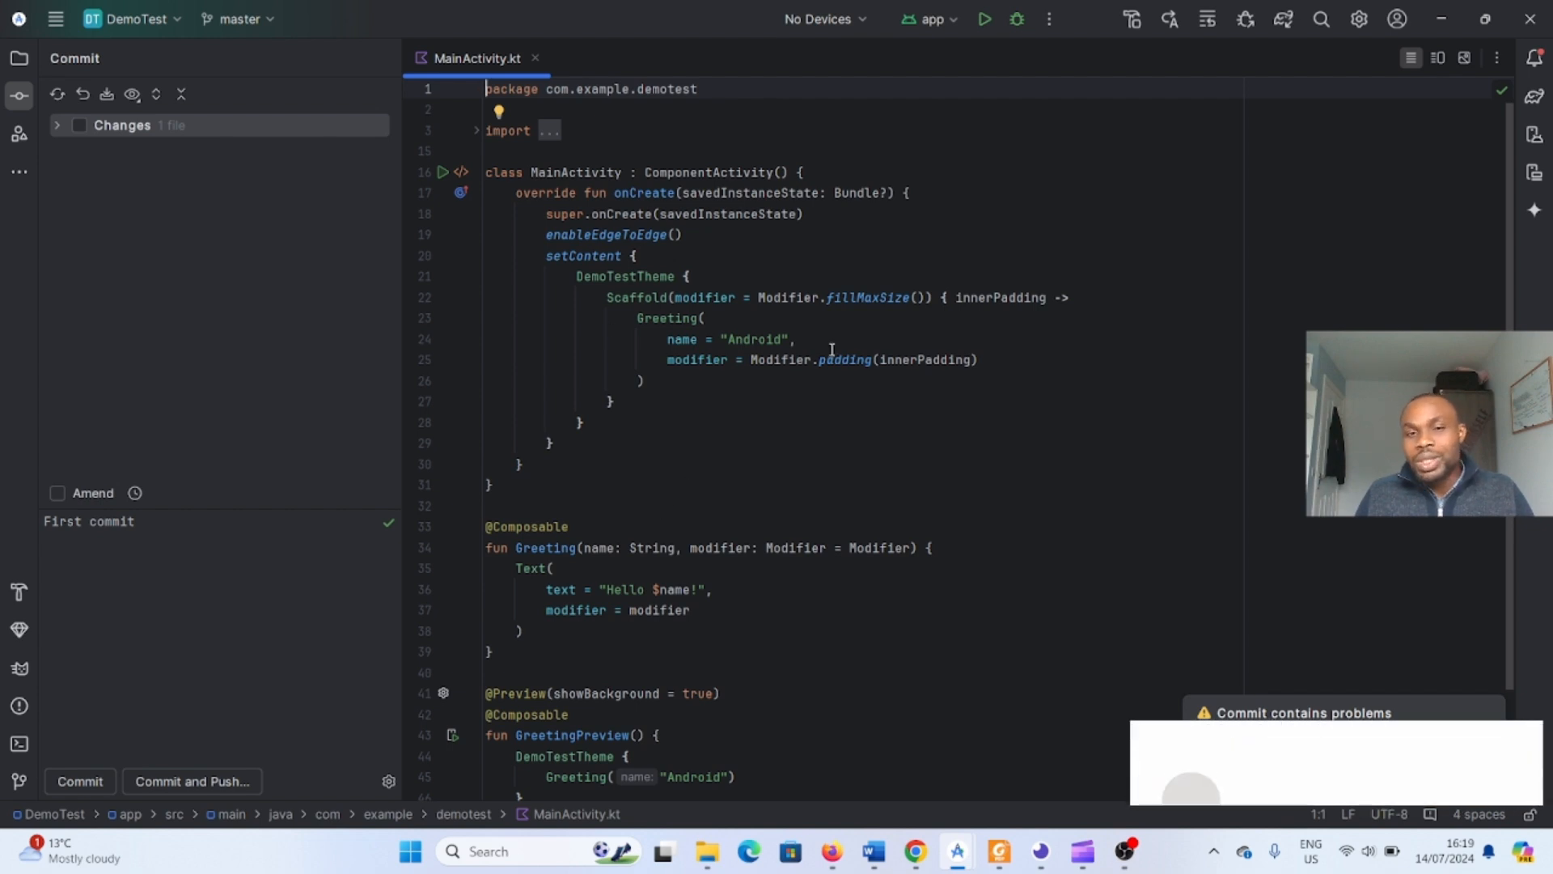
- Ignore the reported code problems so the first commit goes through
mouse_move(831, 349)
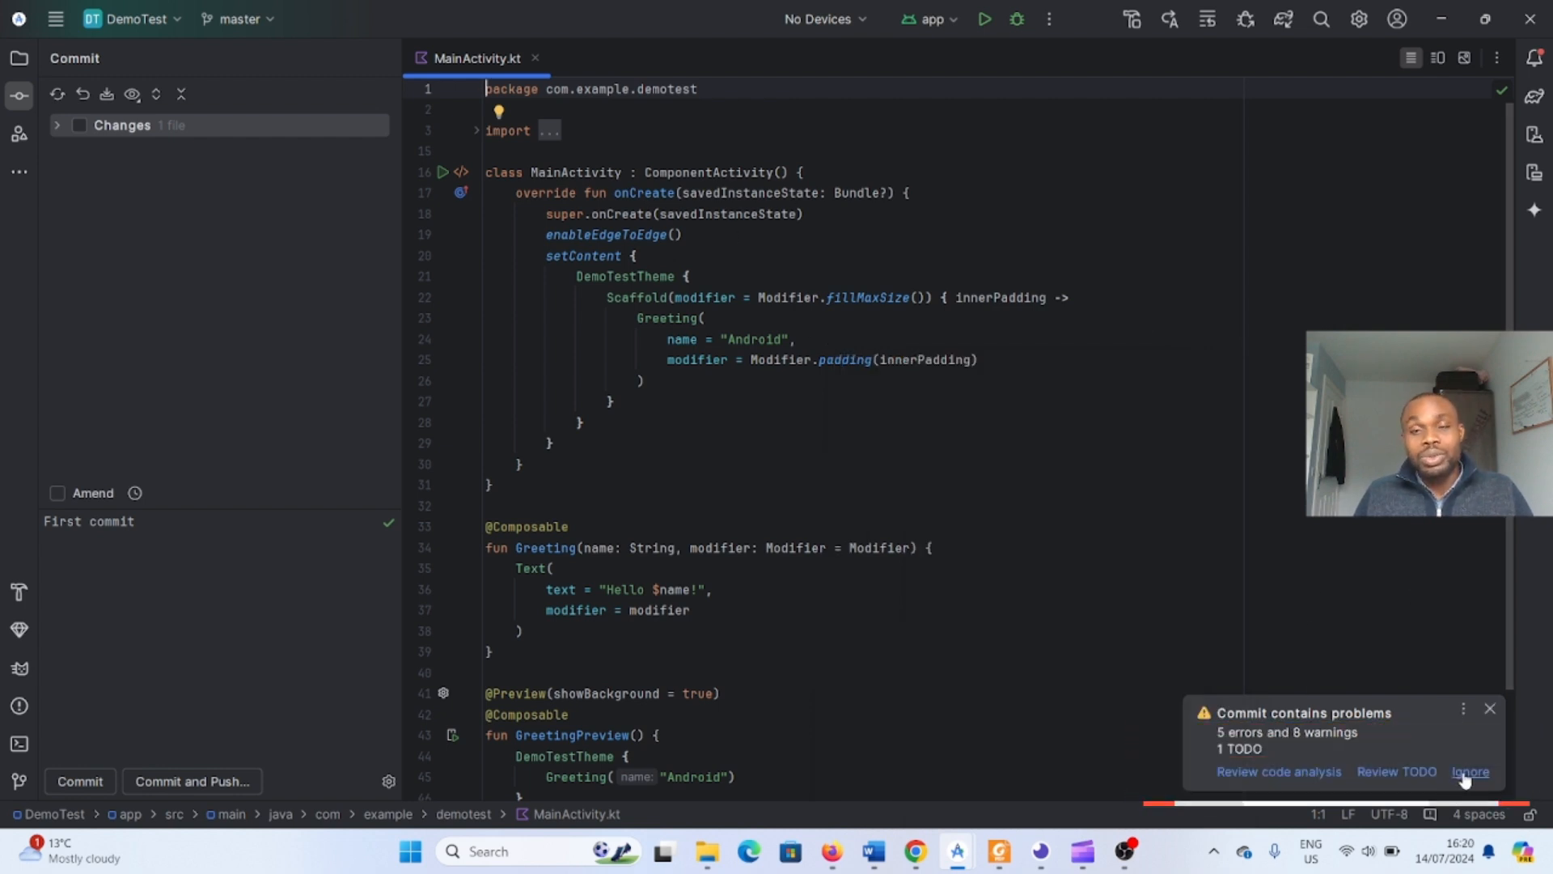
click(1469, 773)
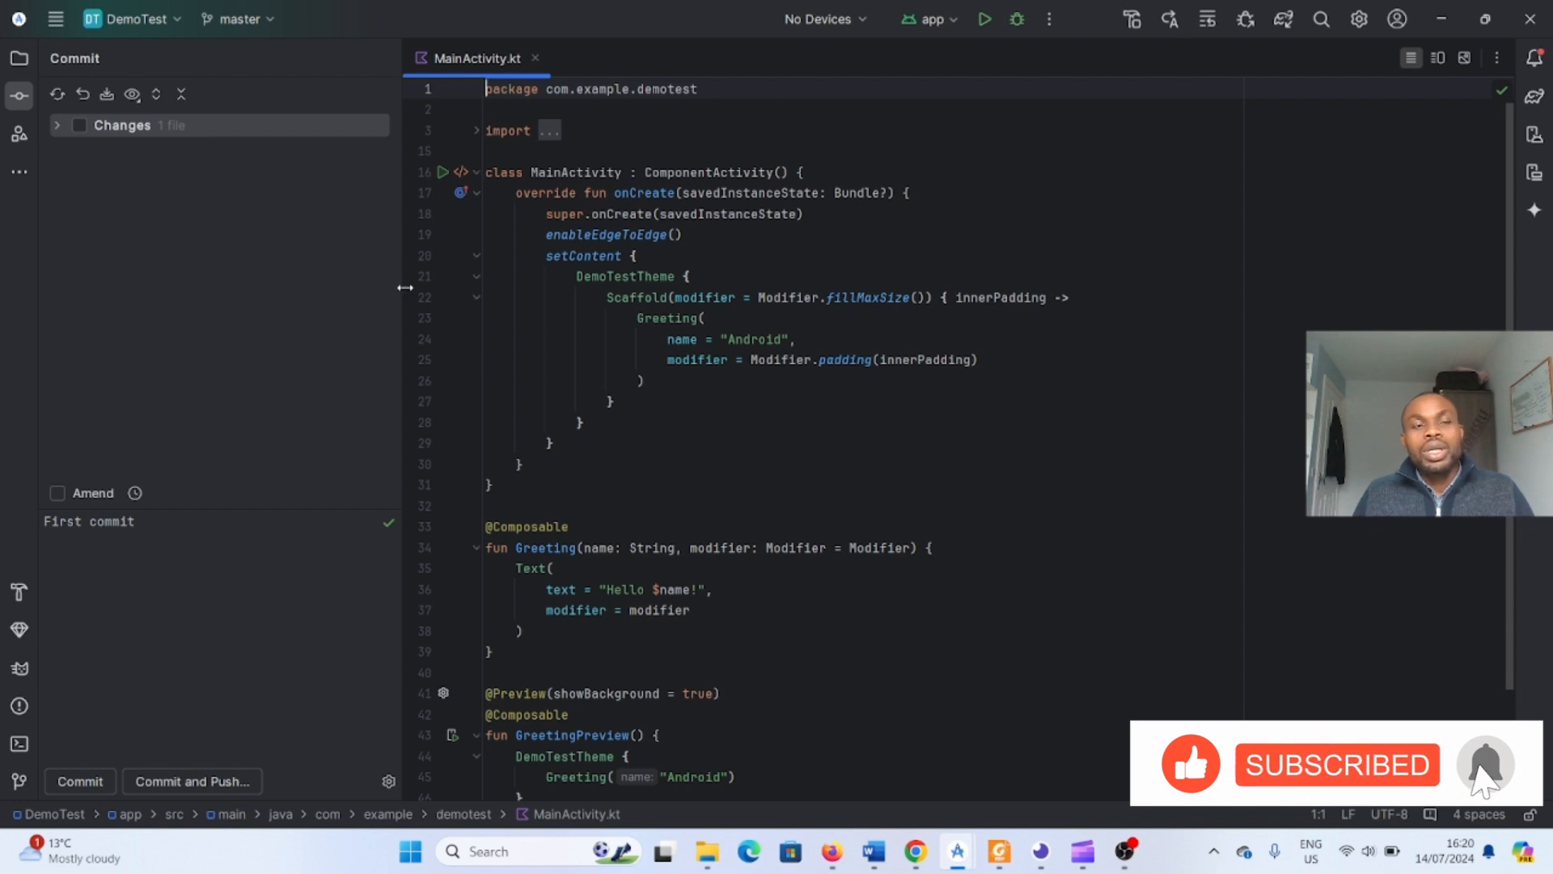
drag(405, 287, 292, 286)
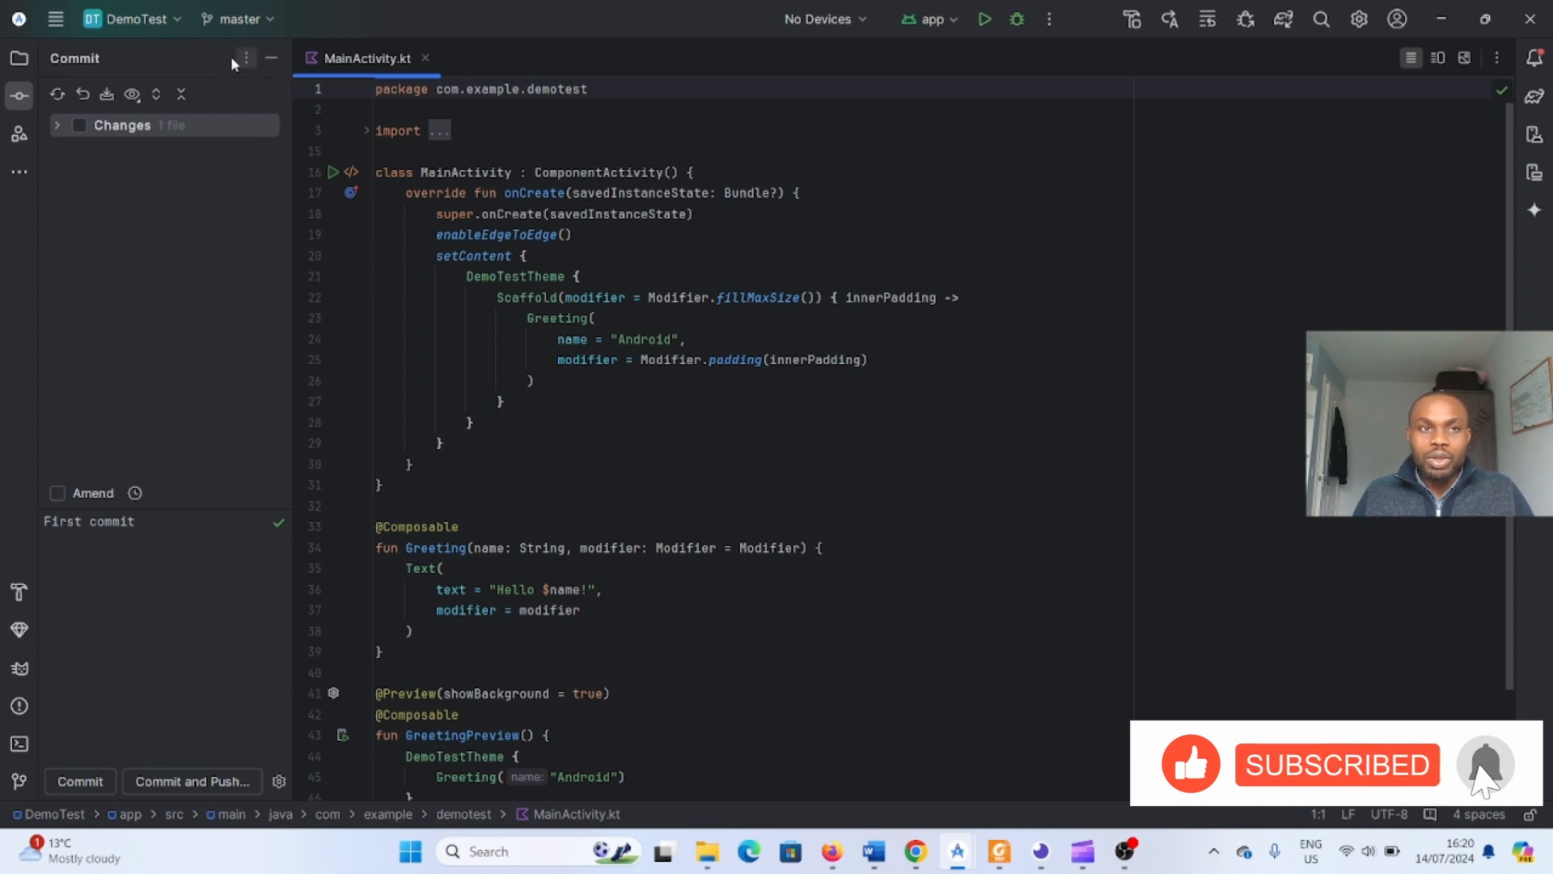
click(22, 62)
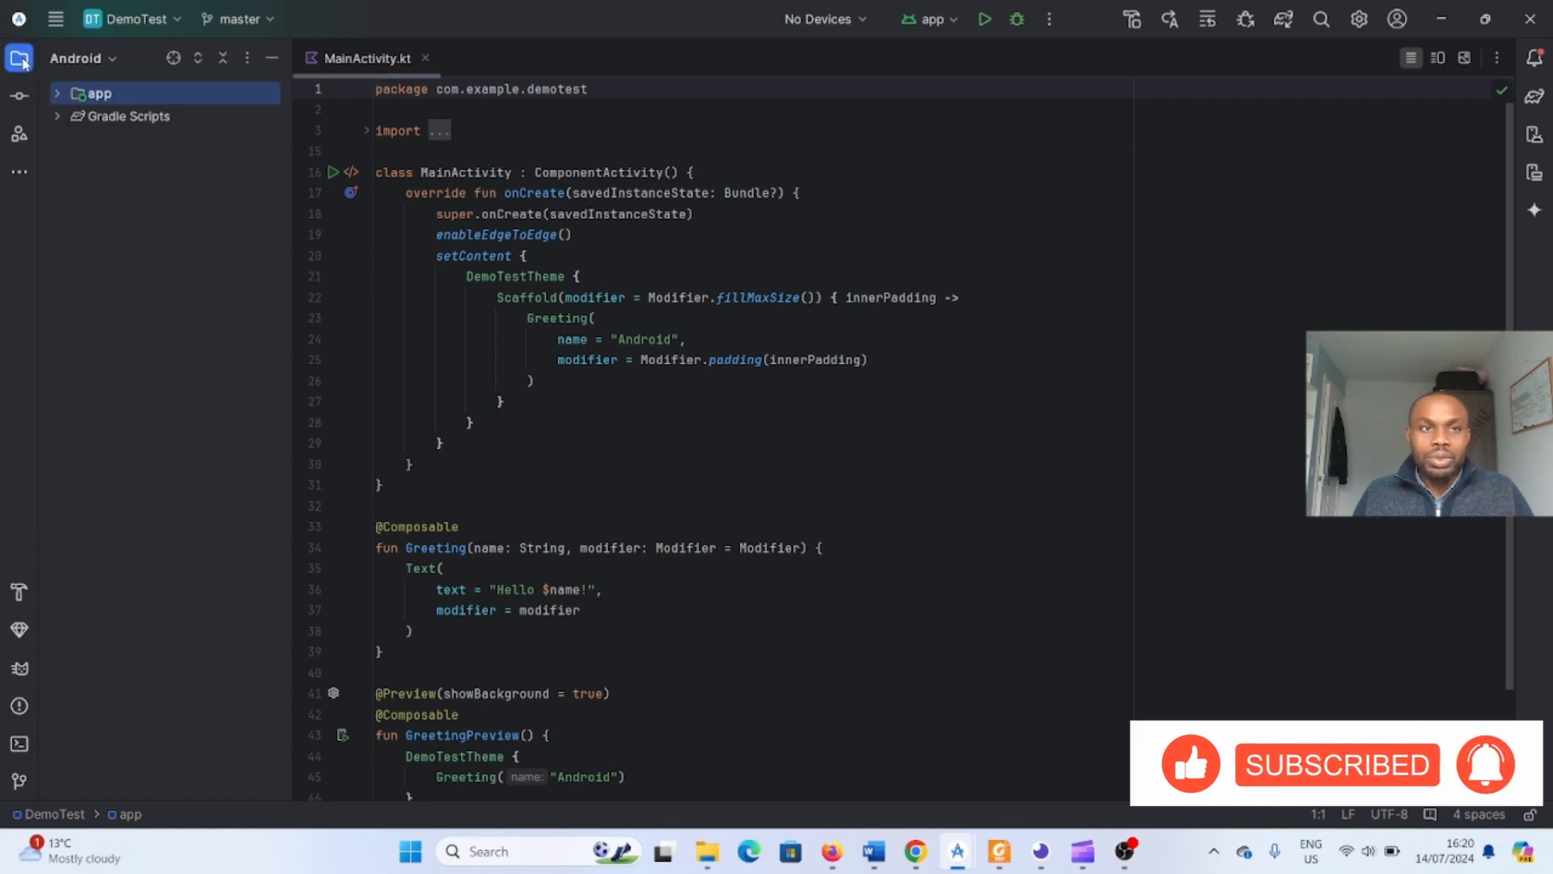
right_click(107, 97)
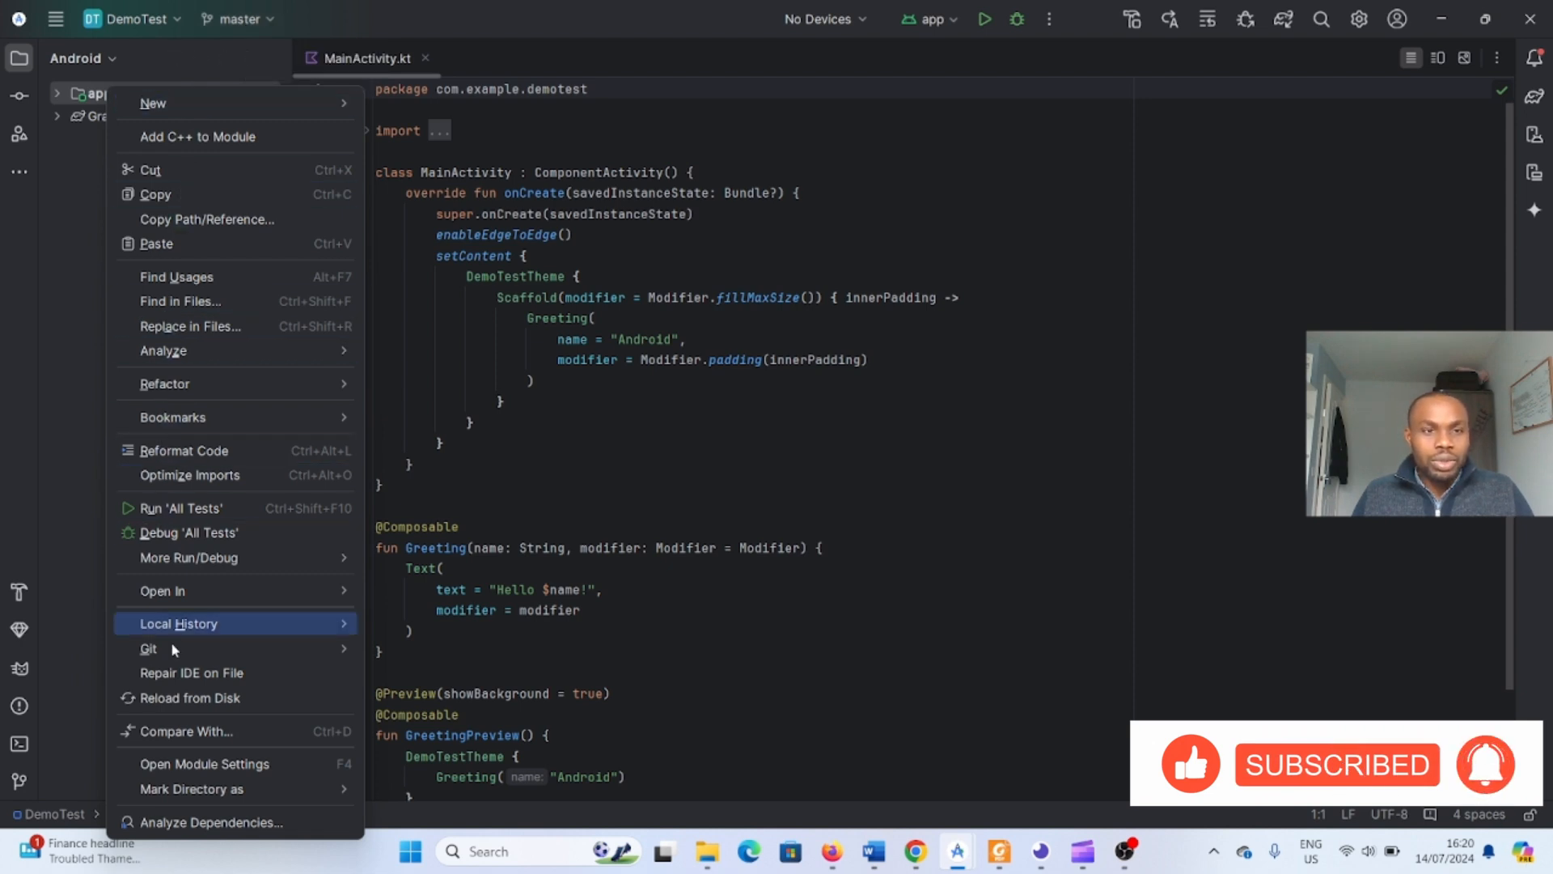
mouse_move(250, 648)
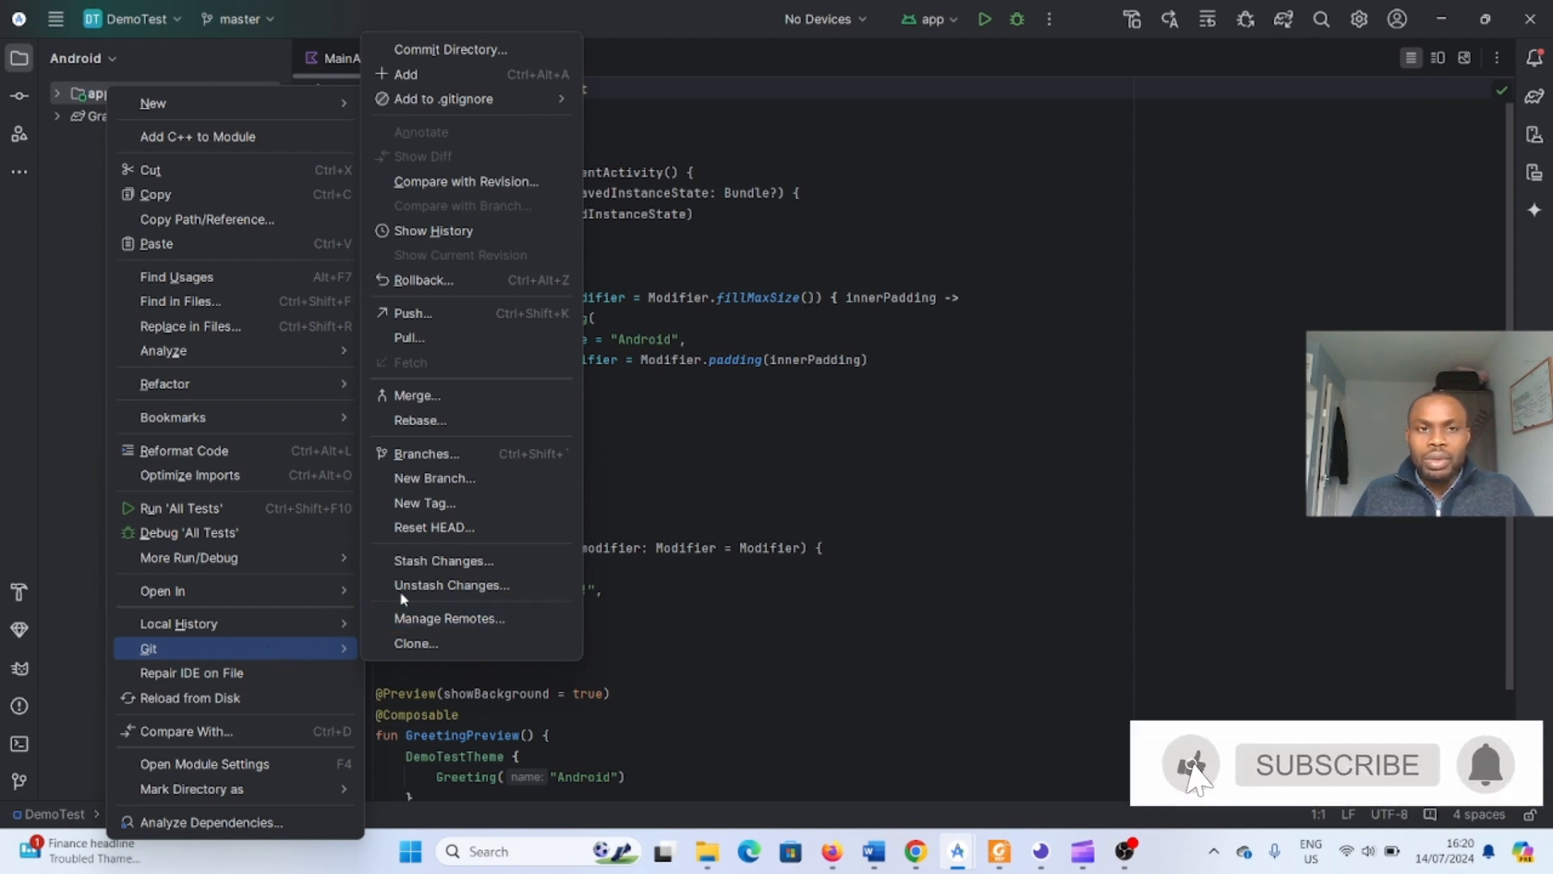
click(419, 314)
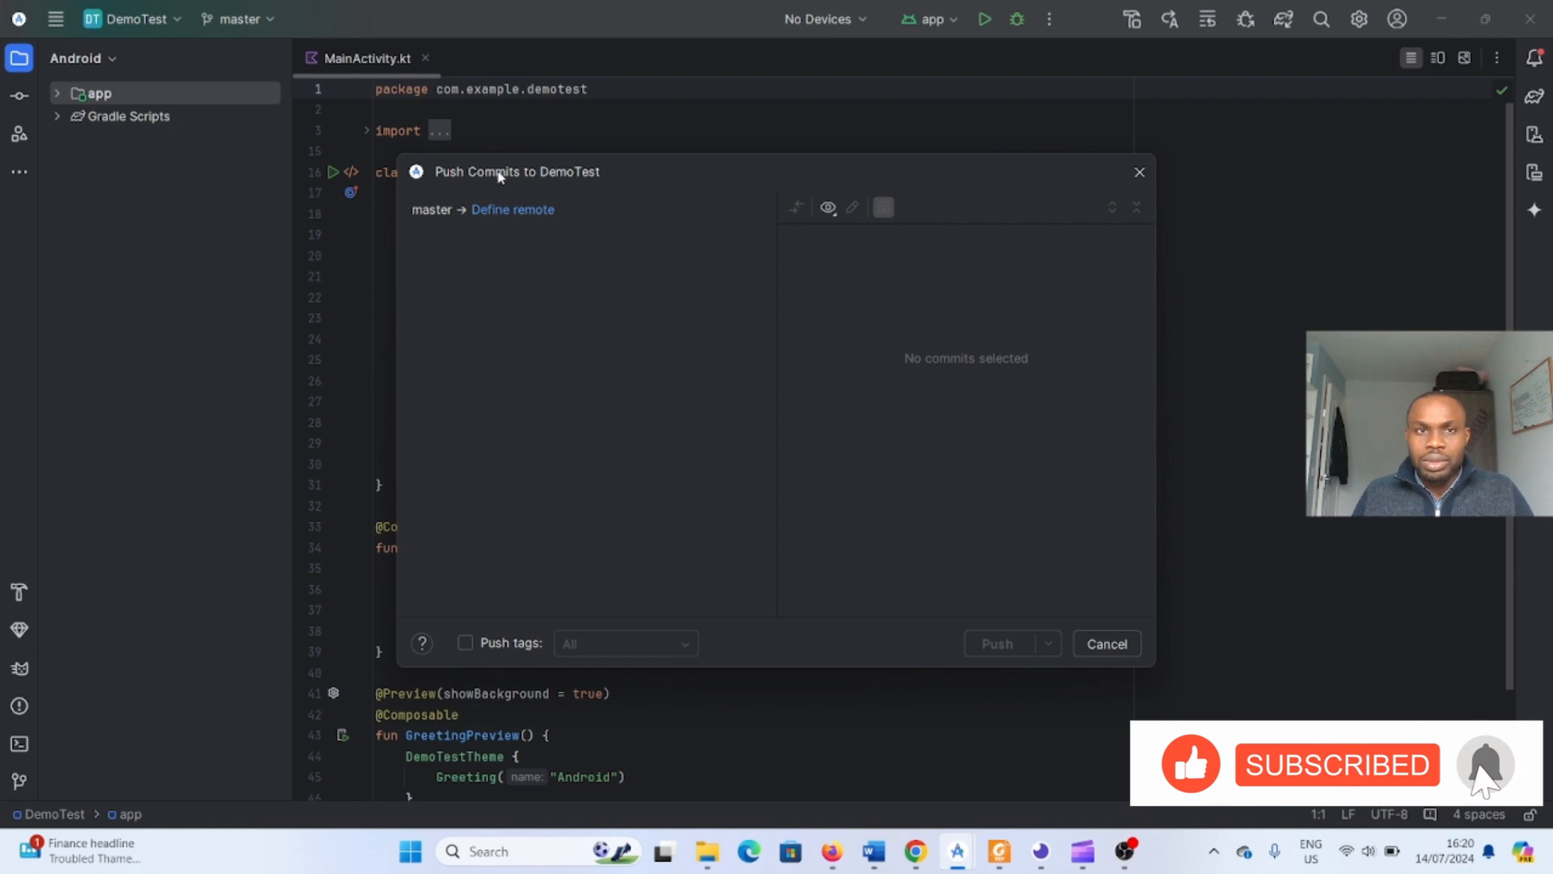
click(1101, 646)
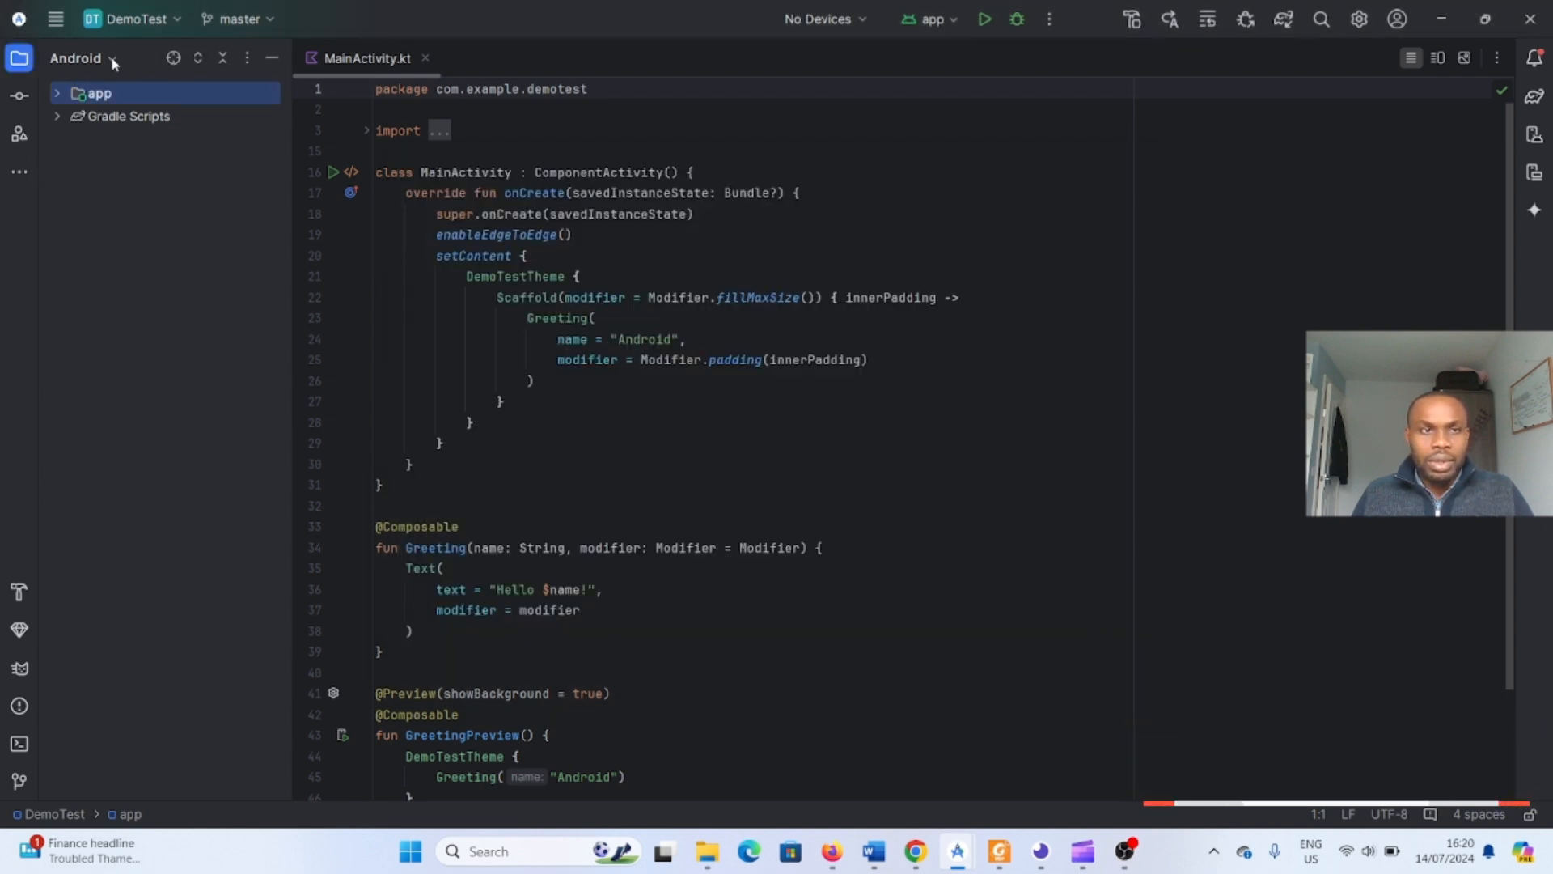
- Commit the remaining changed file of the app module's directory with the message First commit
right_click(103, 96)
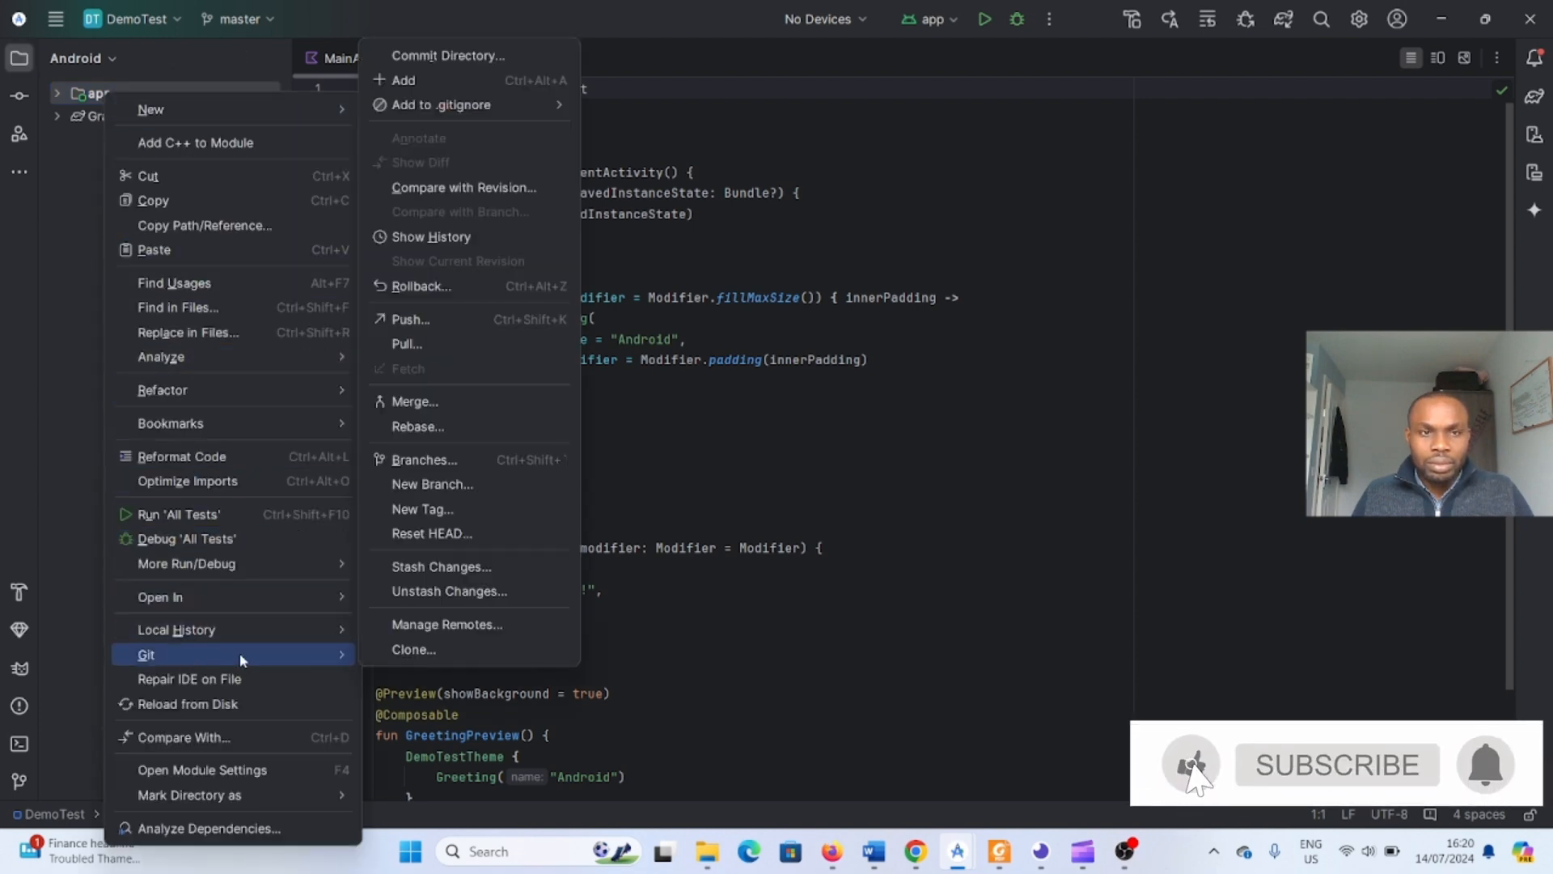
click(426, 58)
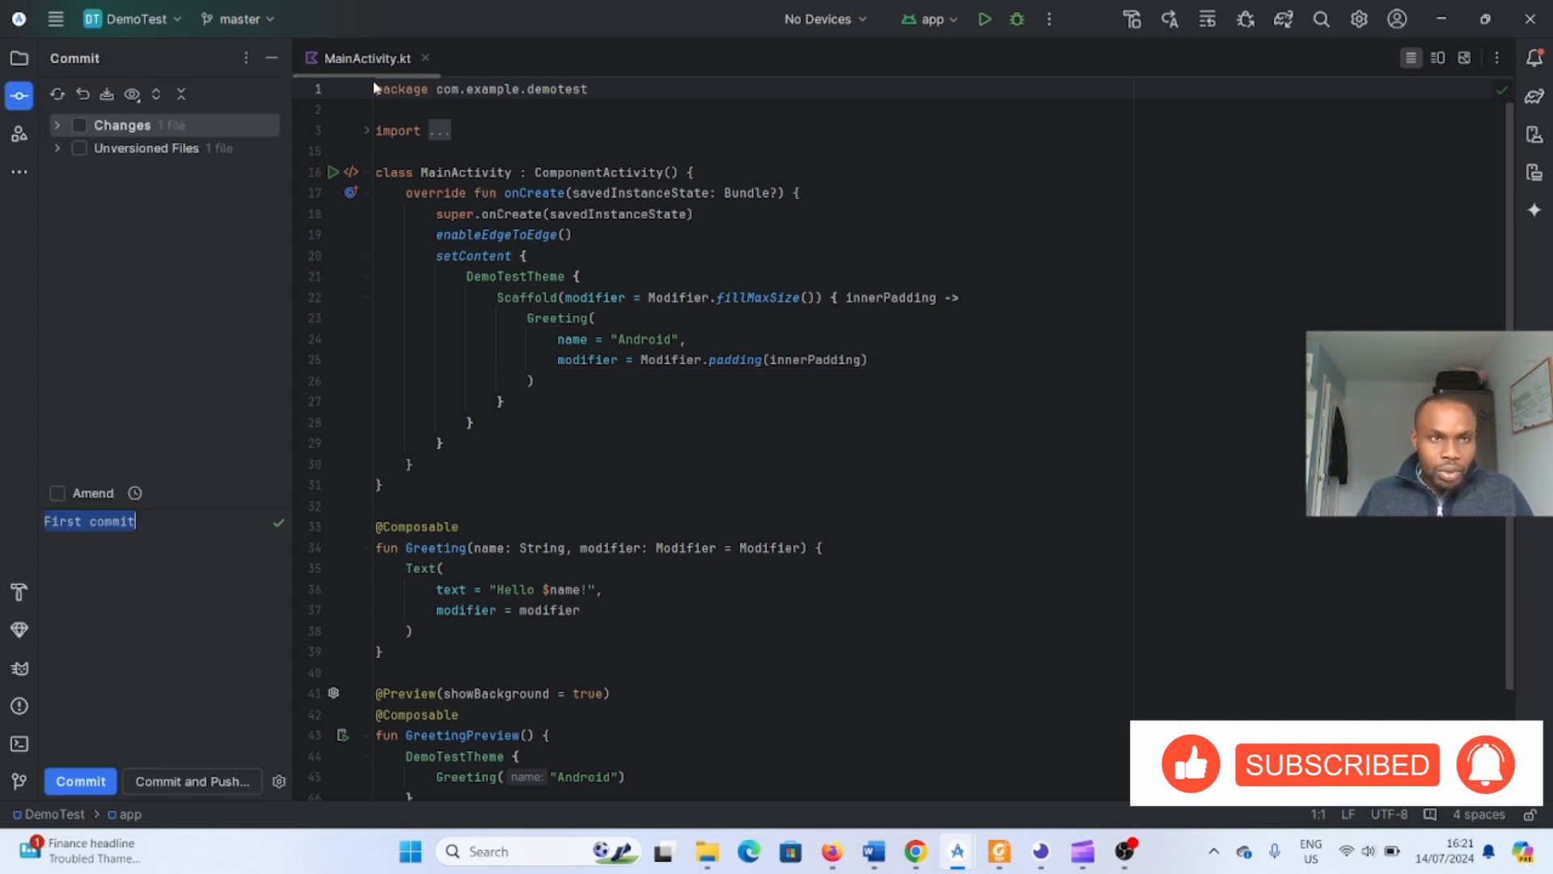
click(84, 124)
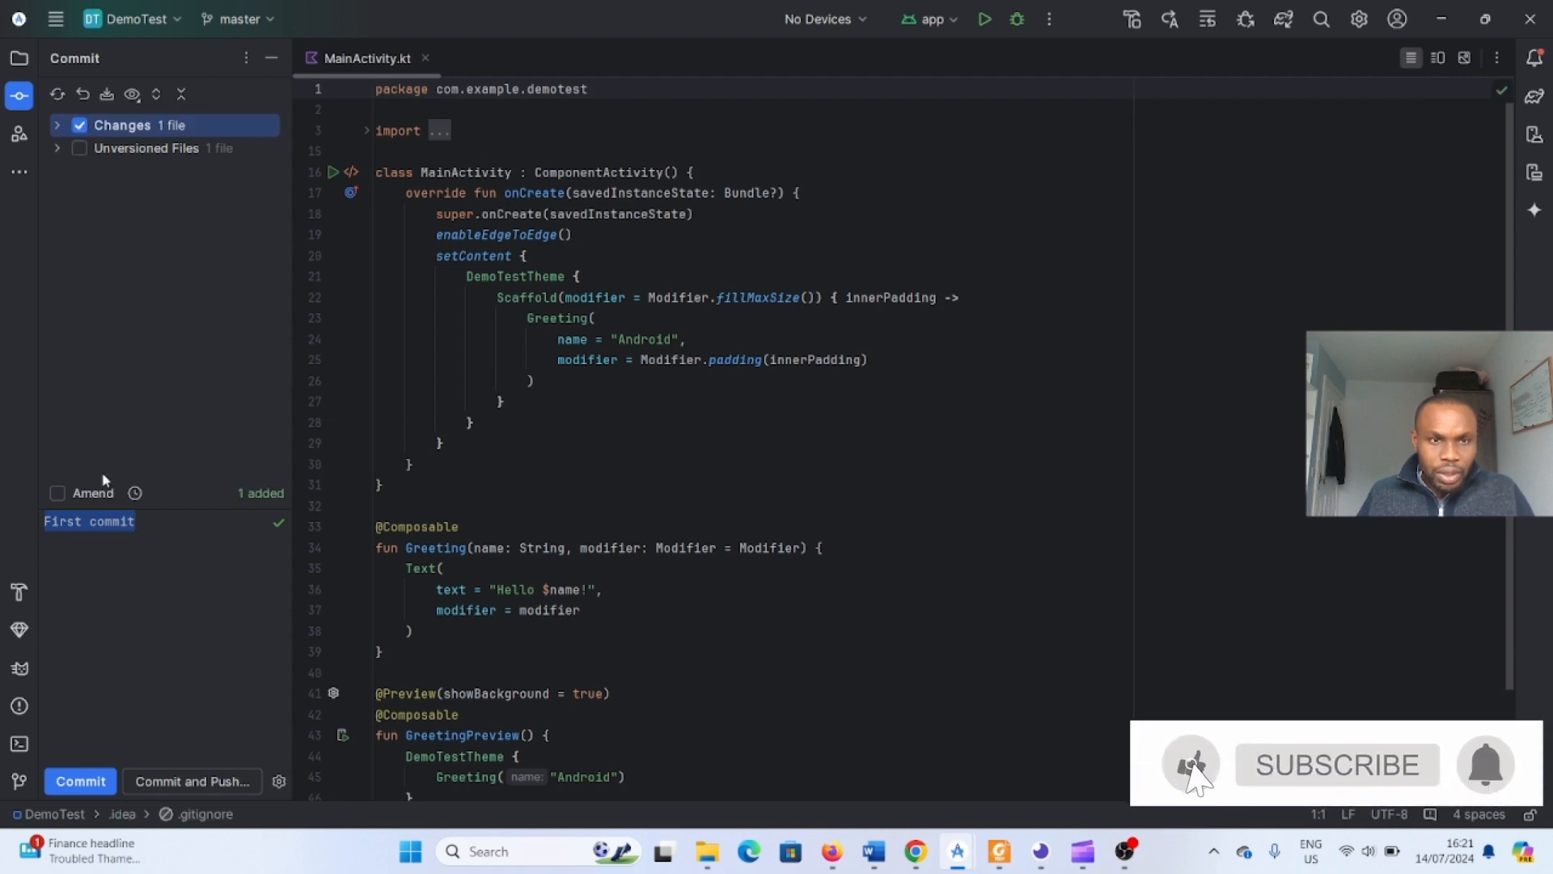
click(88, 779)
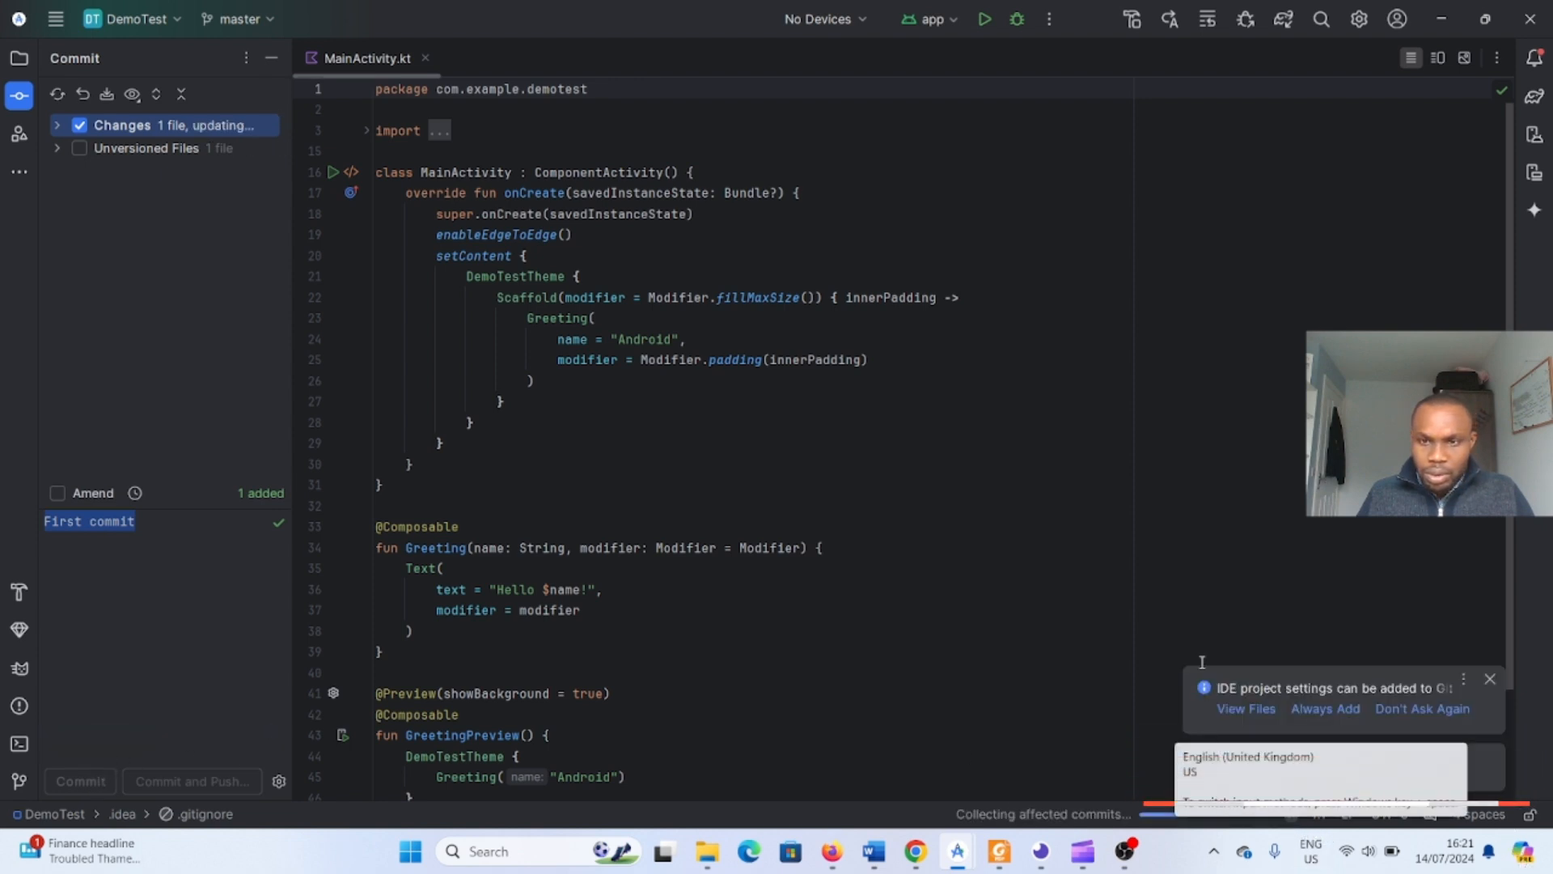
- Dismiss the IDE project settings notification with Don't Ask Again
click(1082, 609)
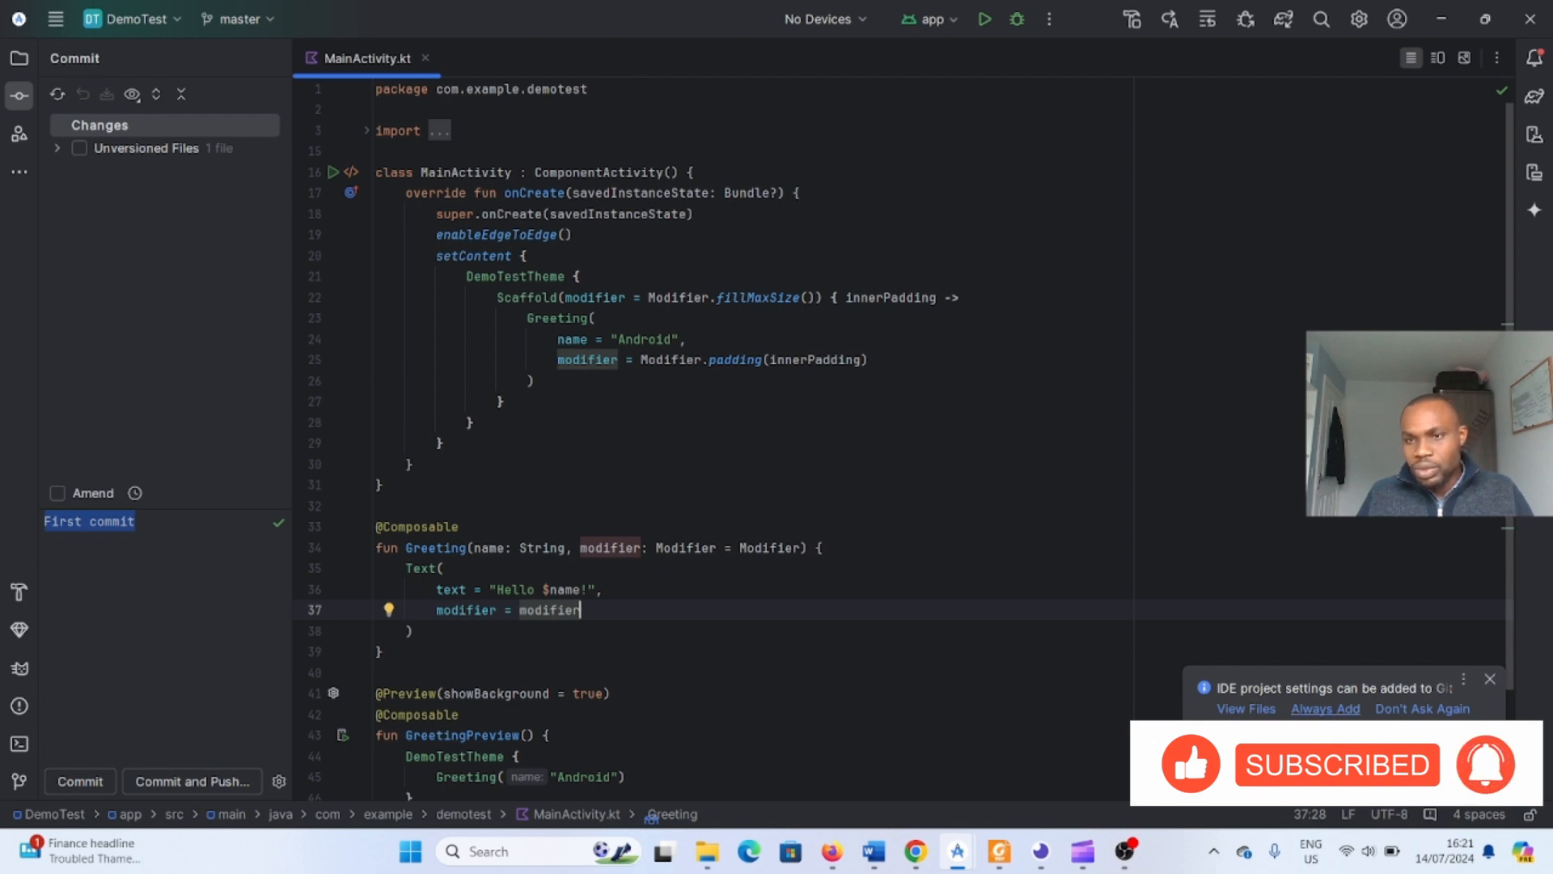
click(1423, 710)
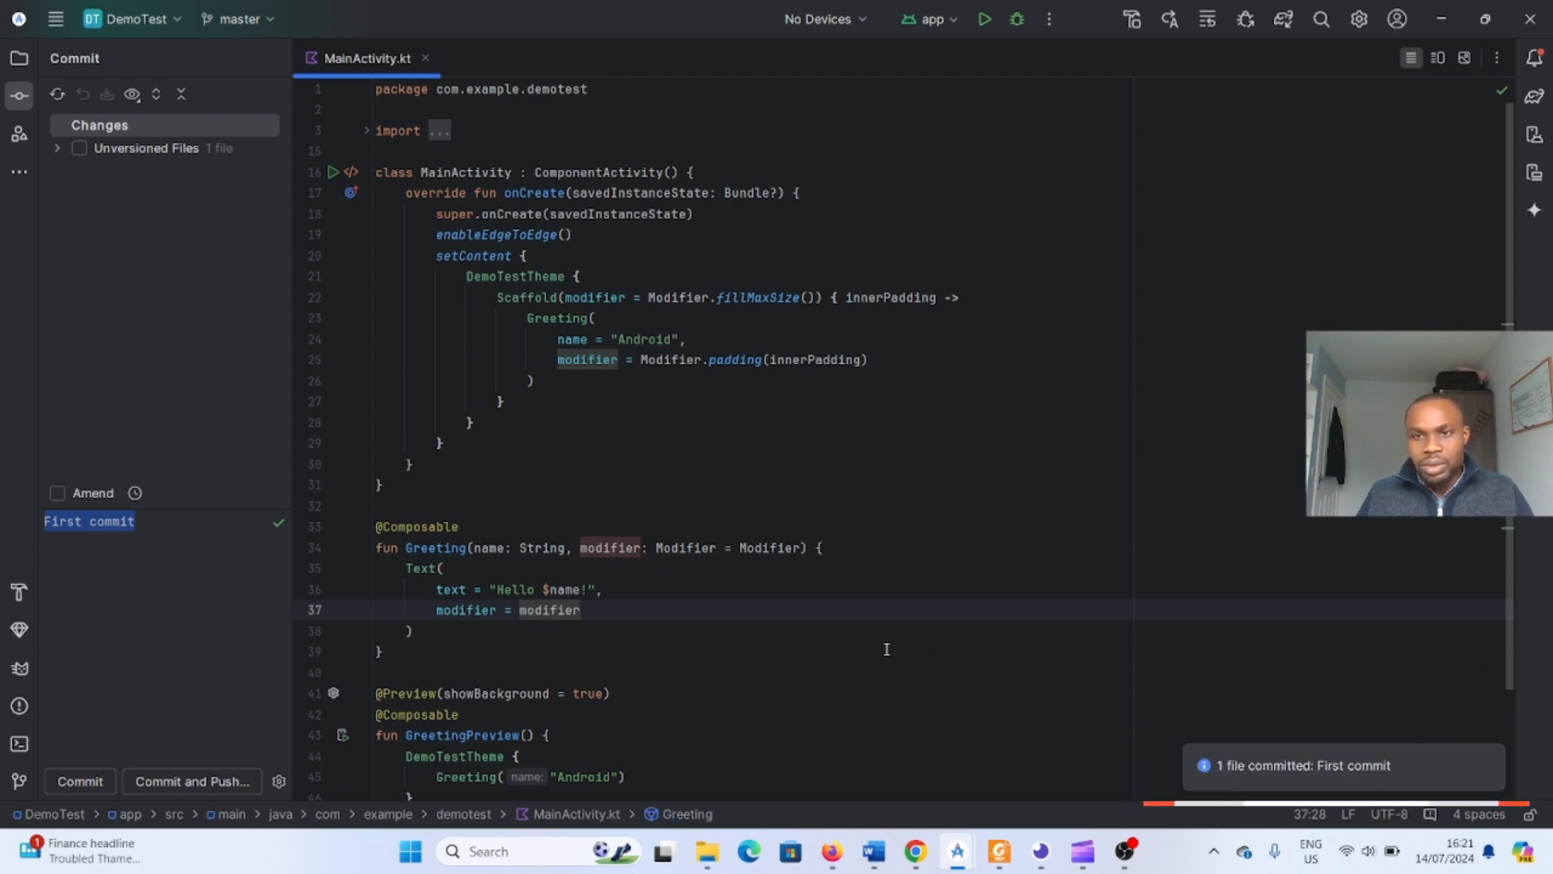
click(90, 704)
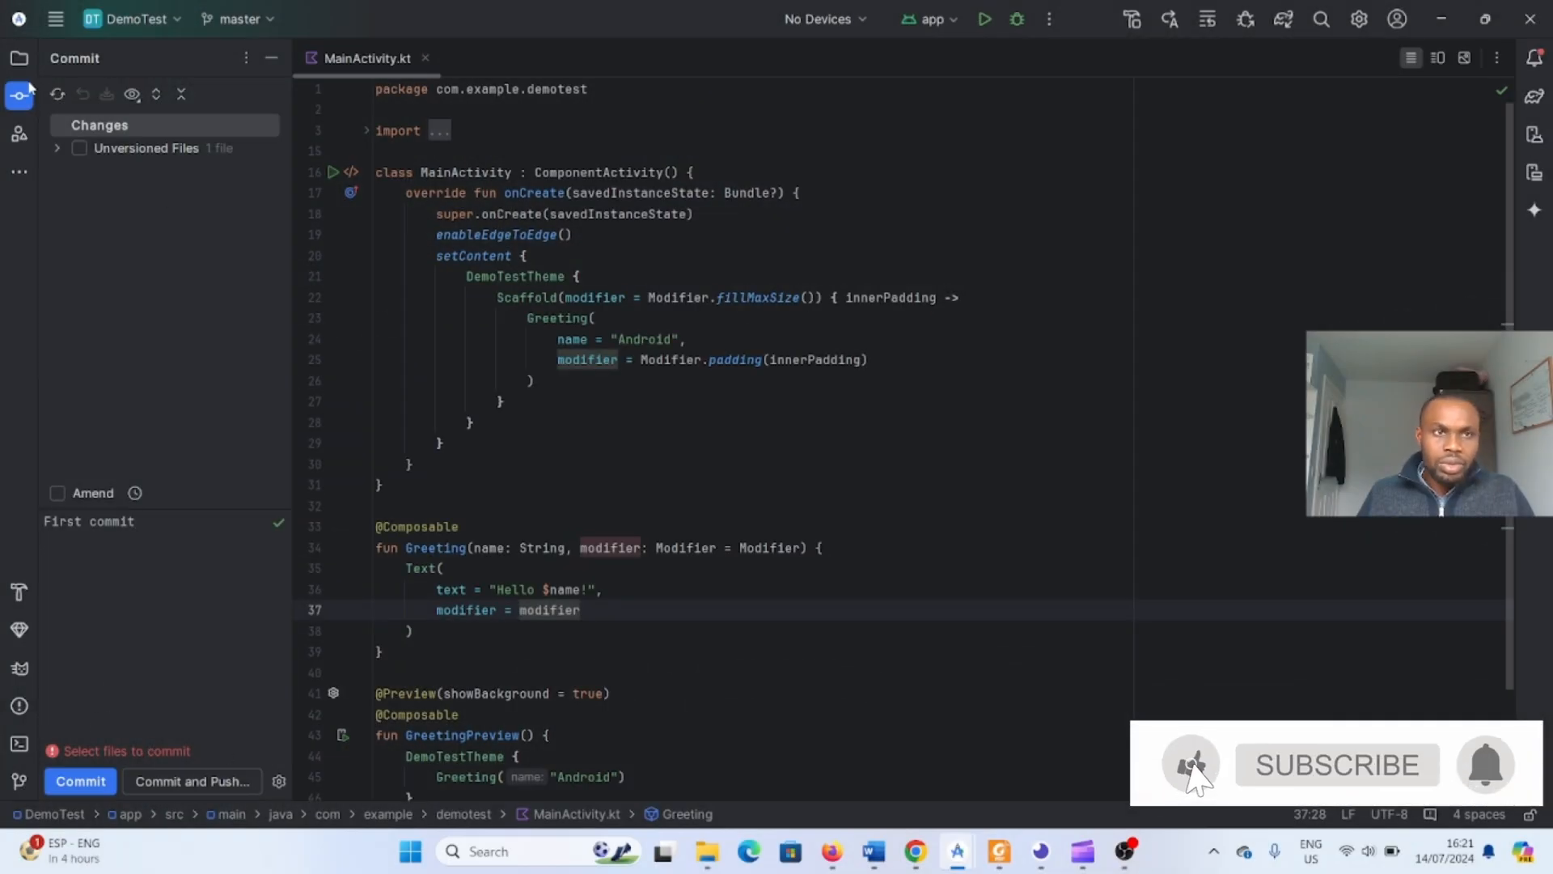
- Start a Git push for the app module and define the remote origin using the DemoTest repository's GitHub URL
click(19, 59)
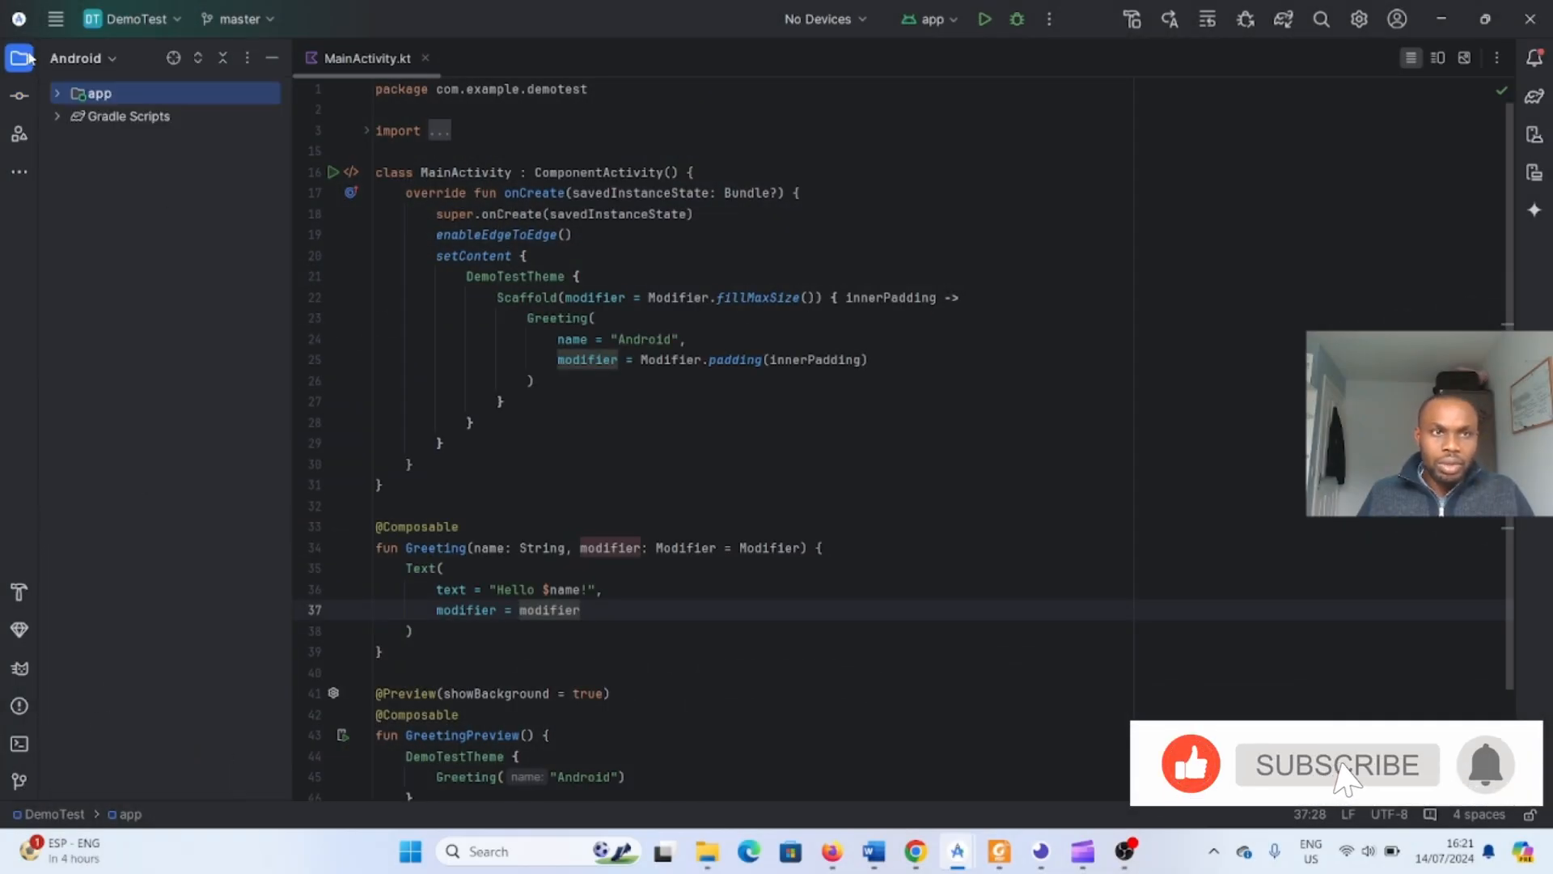
right_click(85, 96)
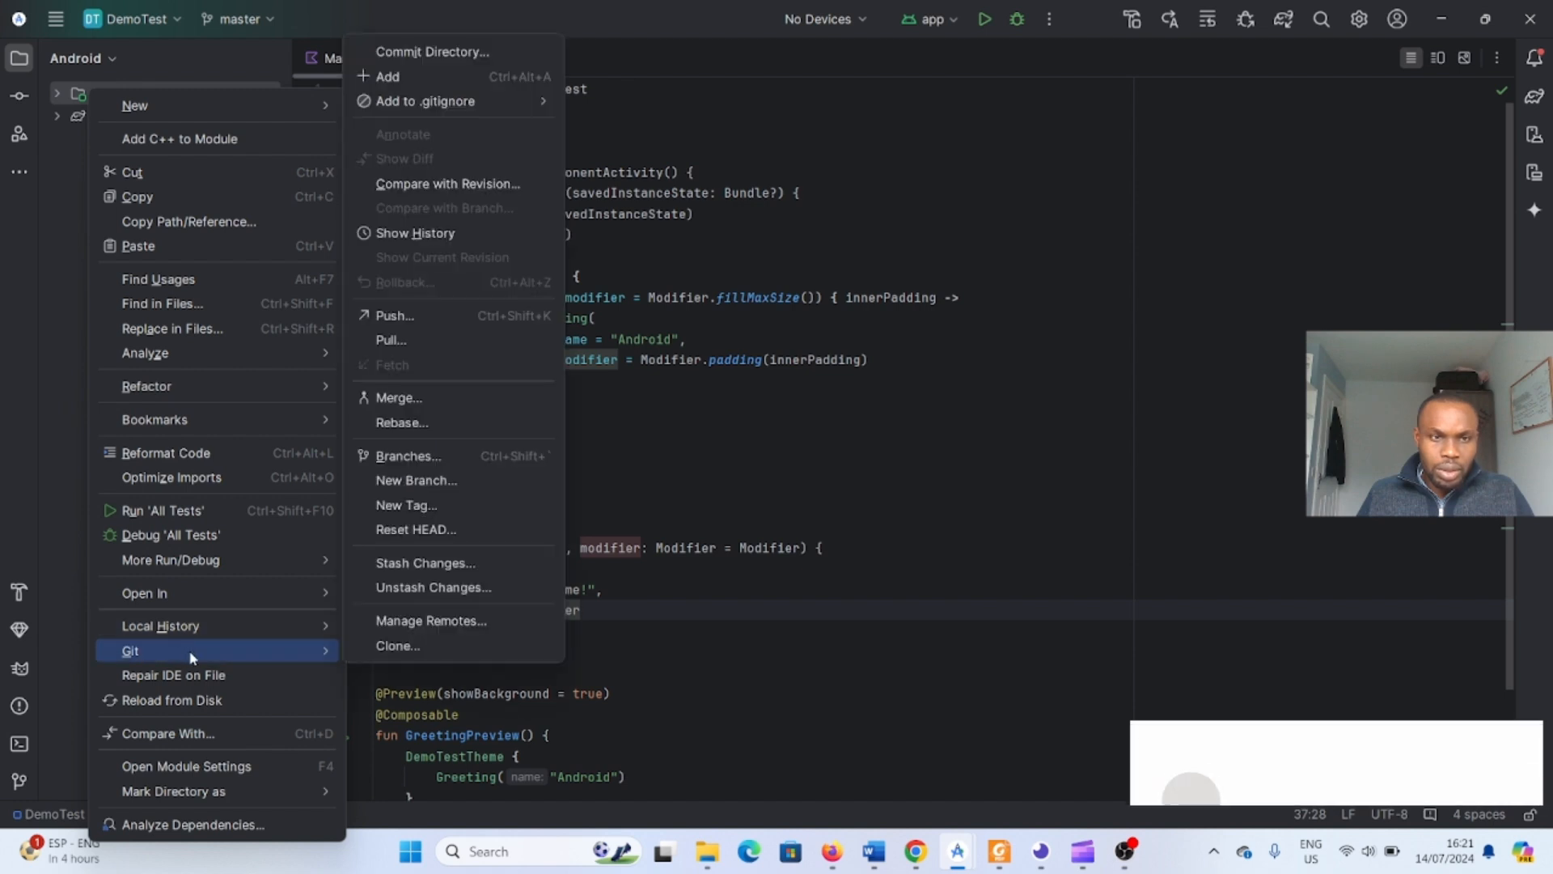
mouse_move(323, 651)
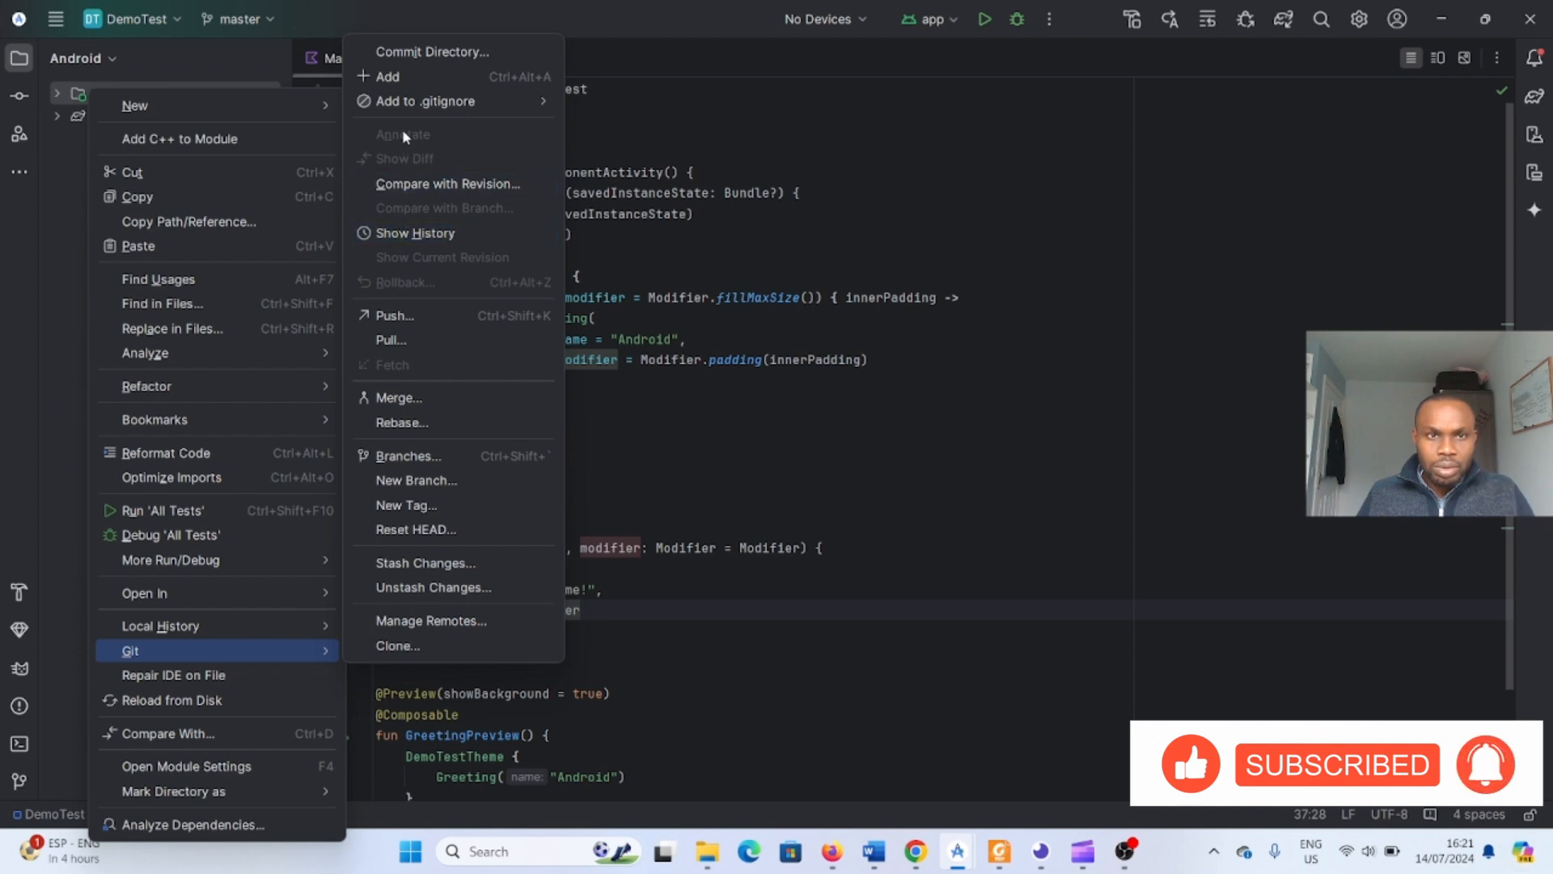
click(417, 321)
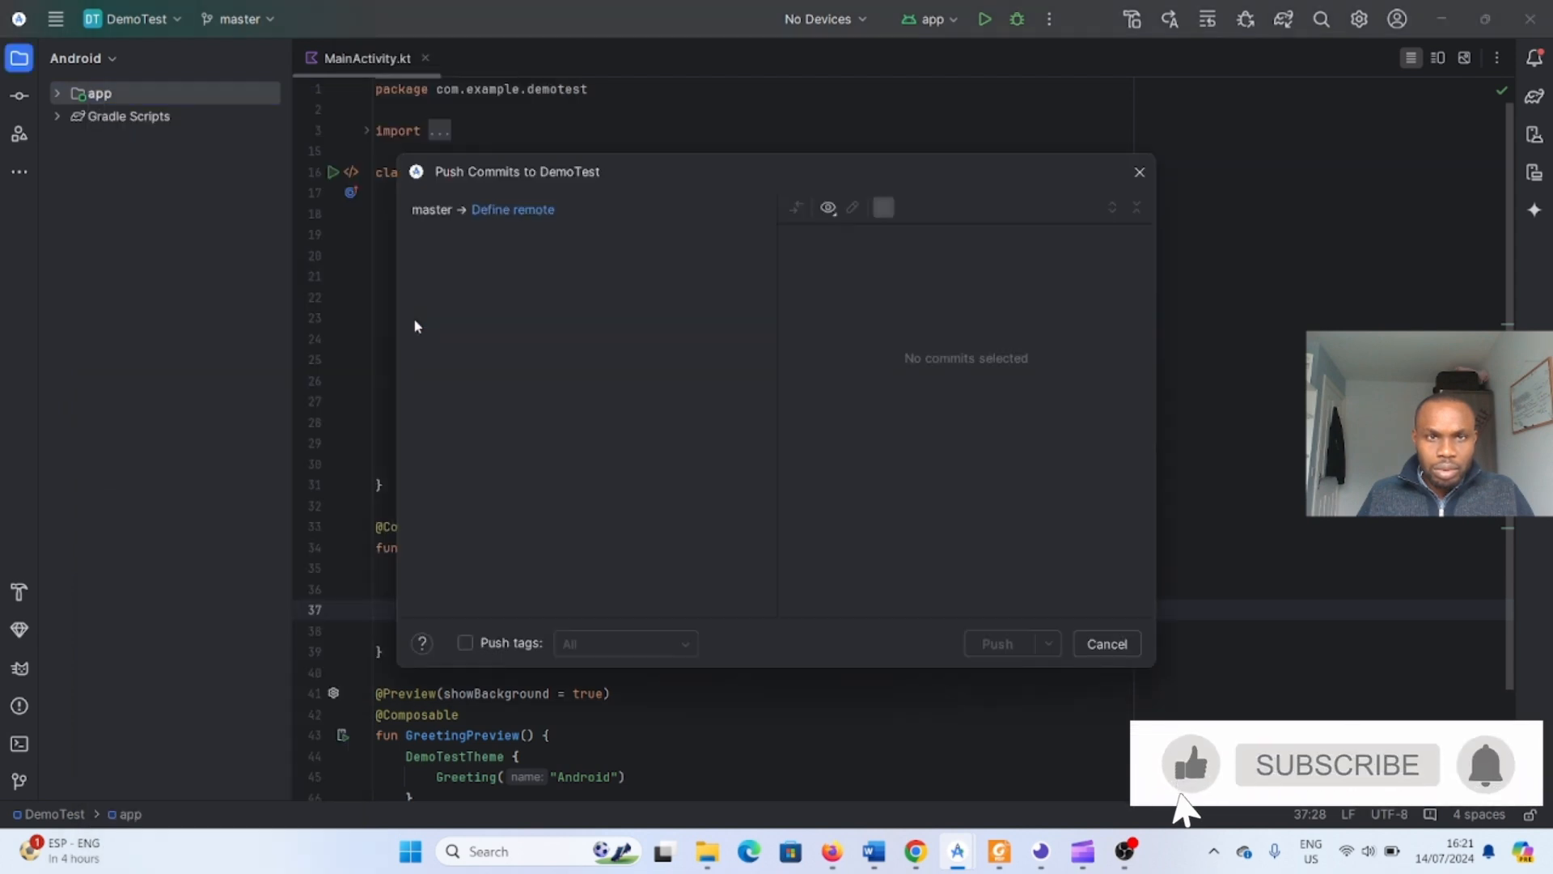
click(482, 213)
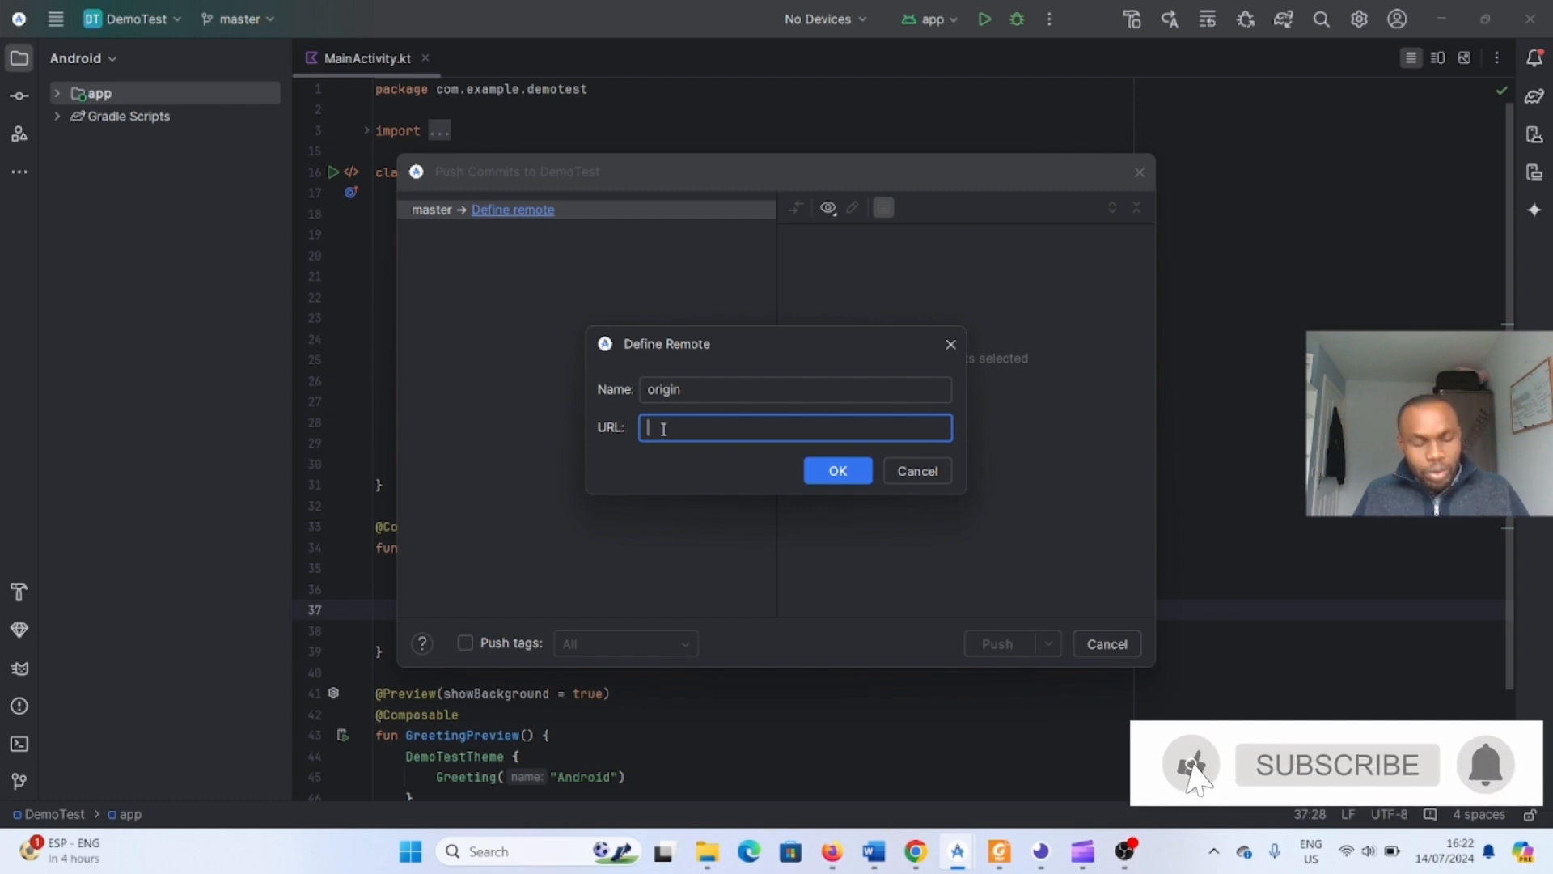
text(https://github.com/StephenNnamaniN/DemoTest.git)
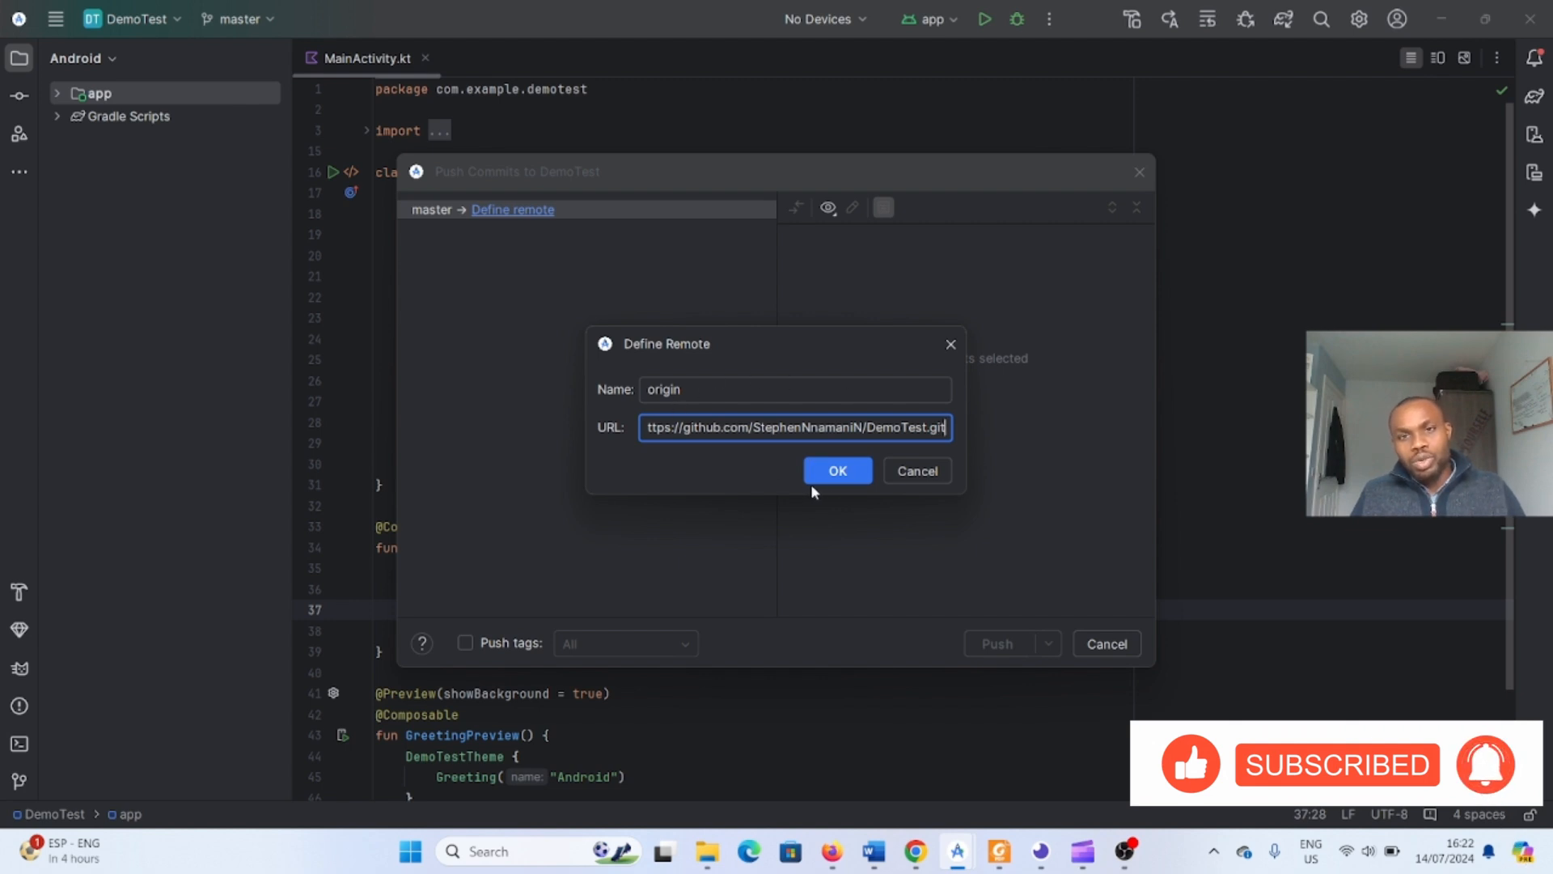
click(846, 467)
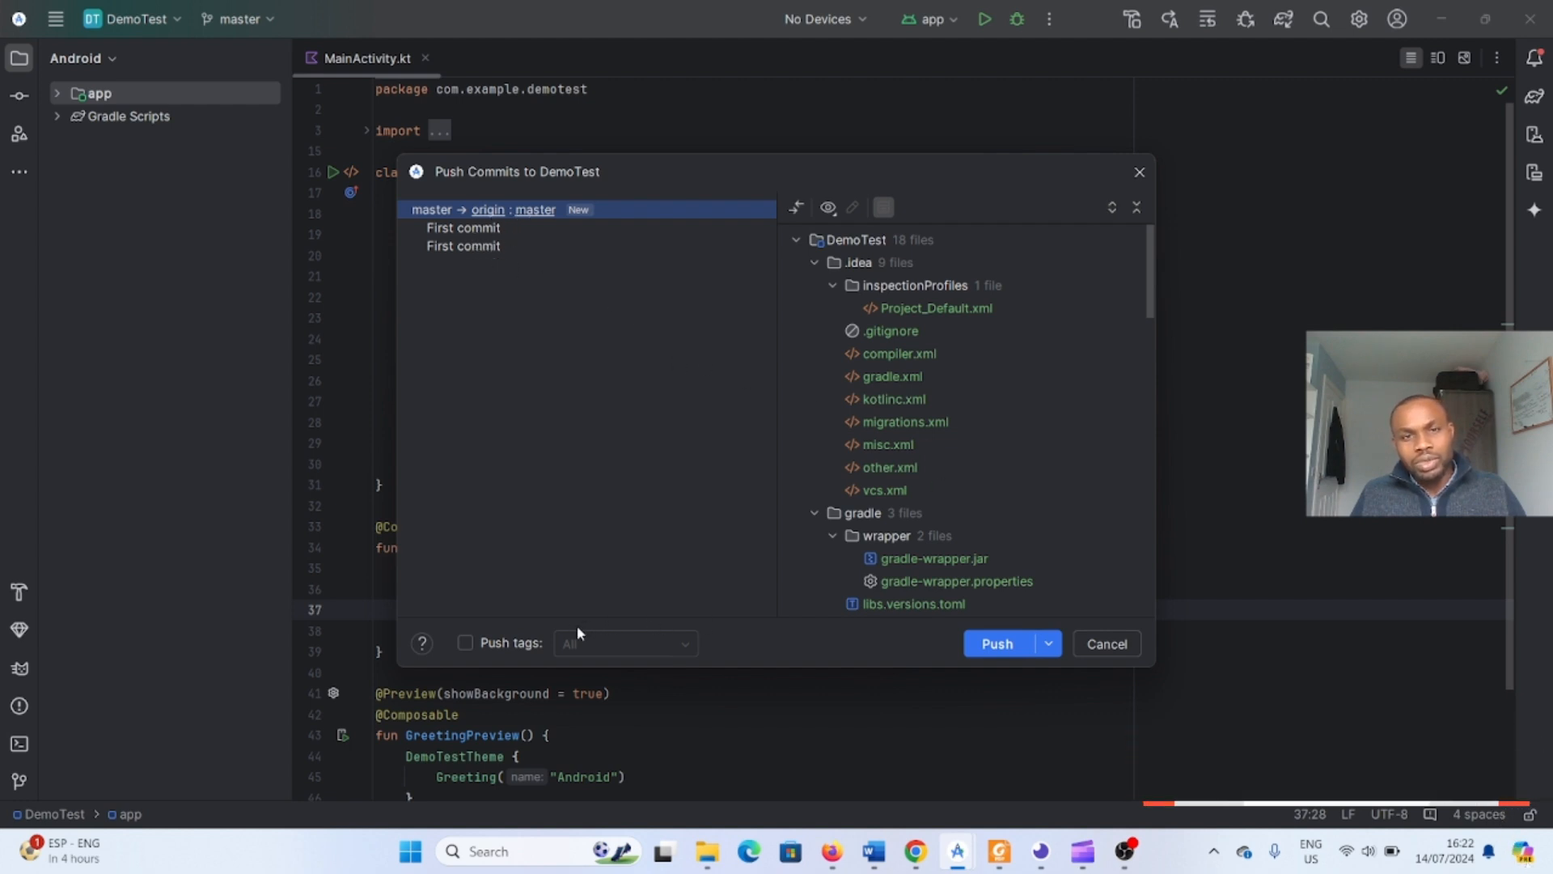
- Review the commits queued for origin master and push them
click(469, 231)
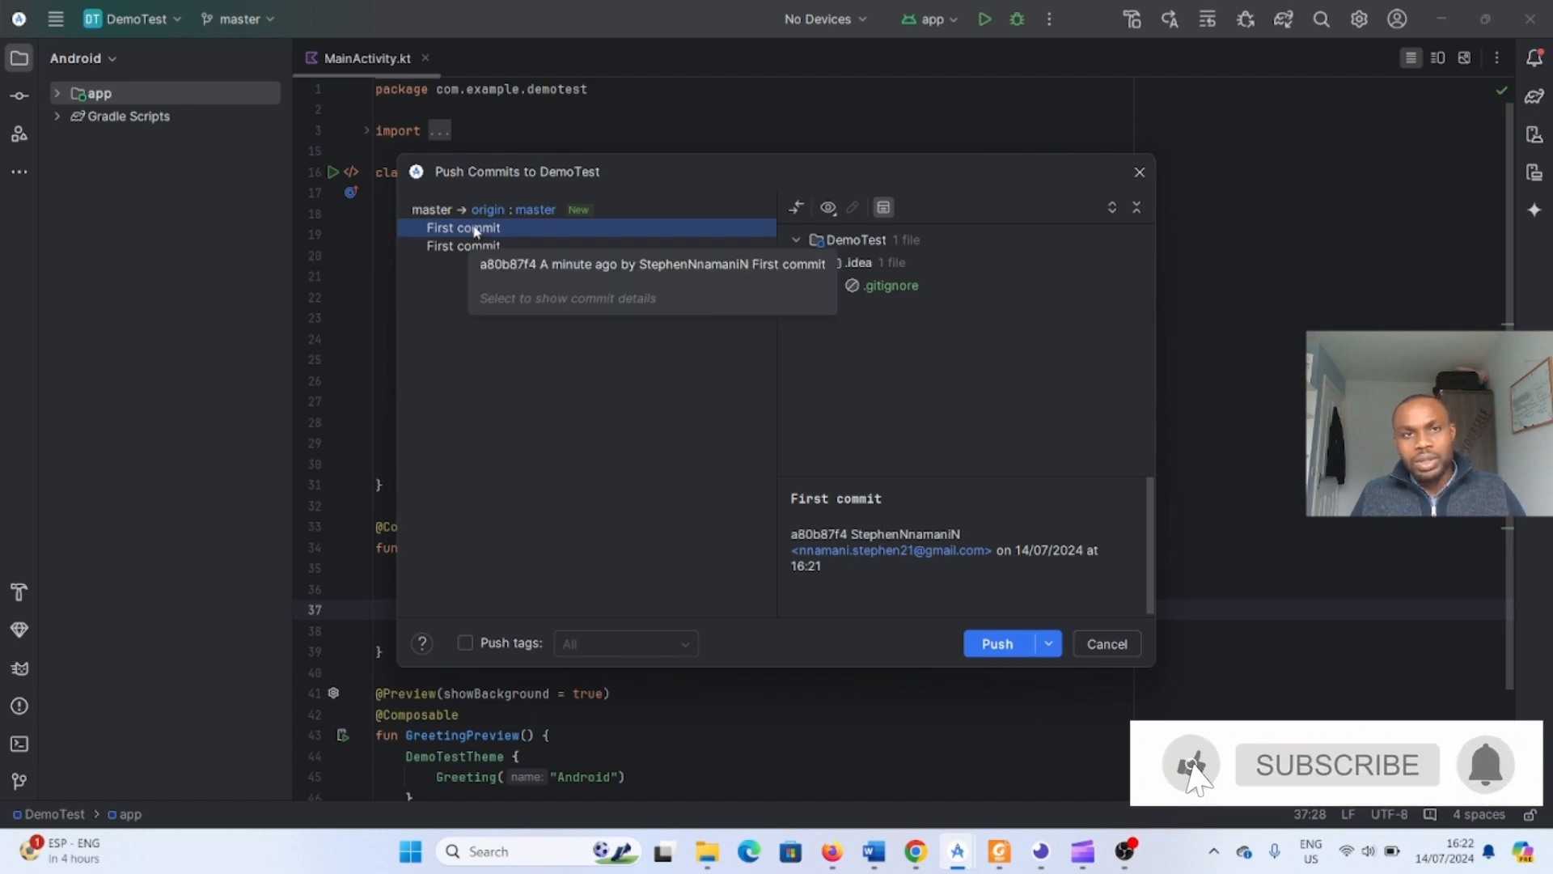
click(486, 211)
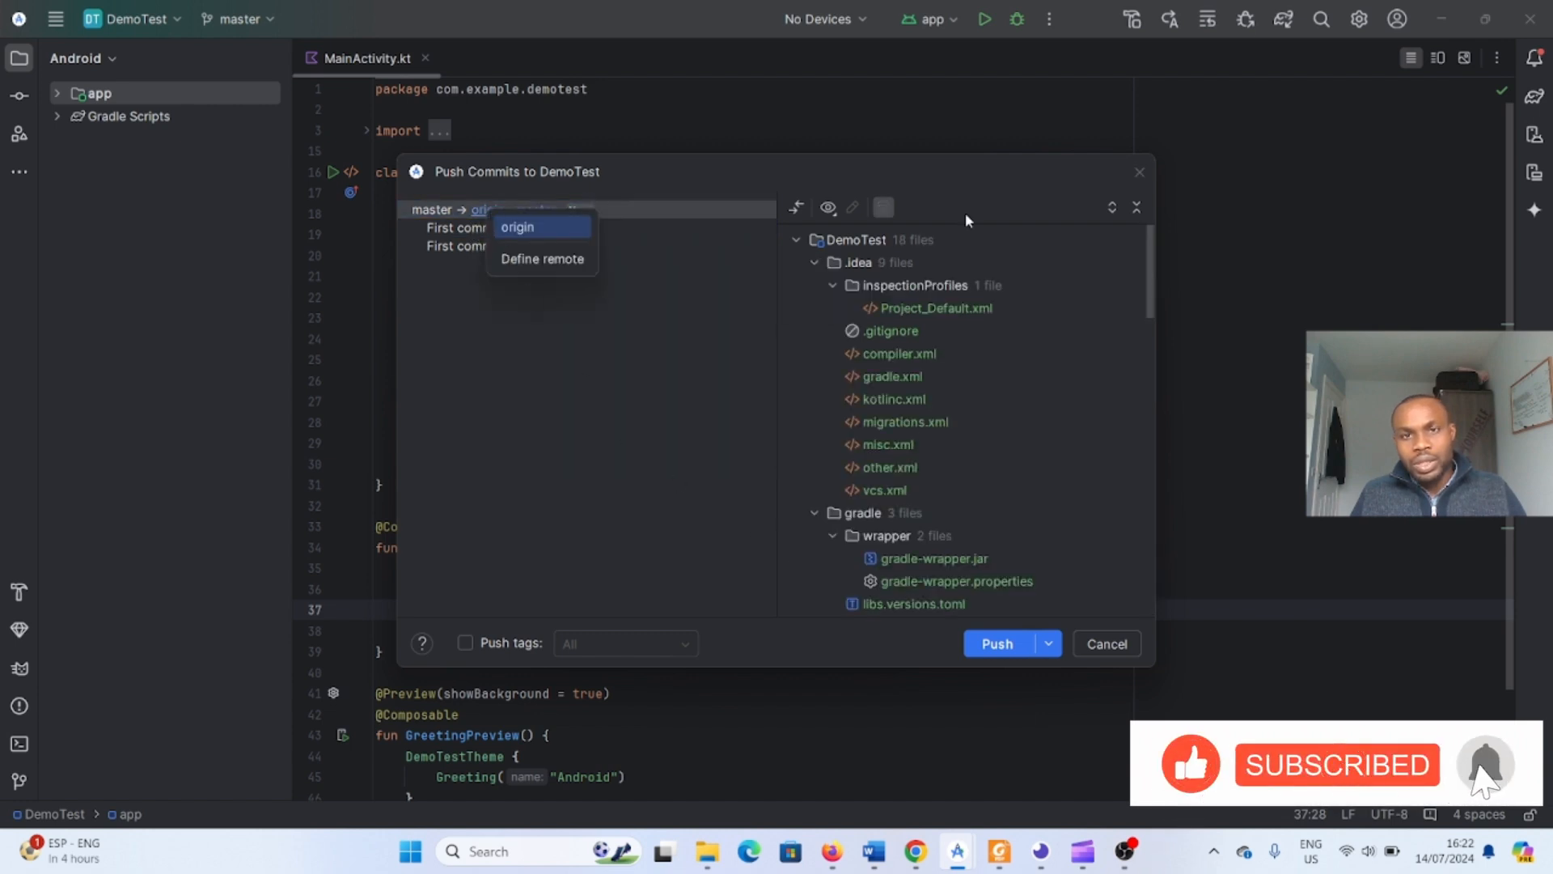
click(987, 645)
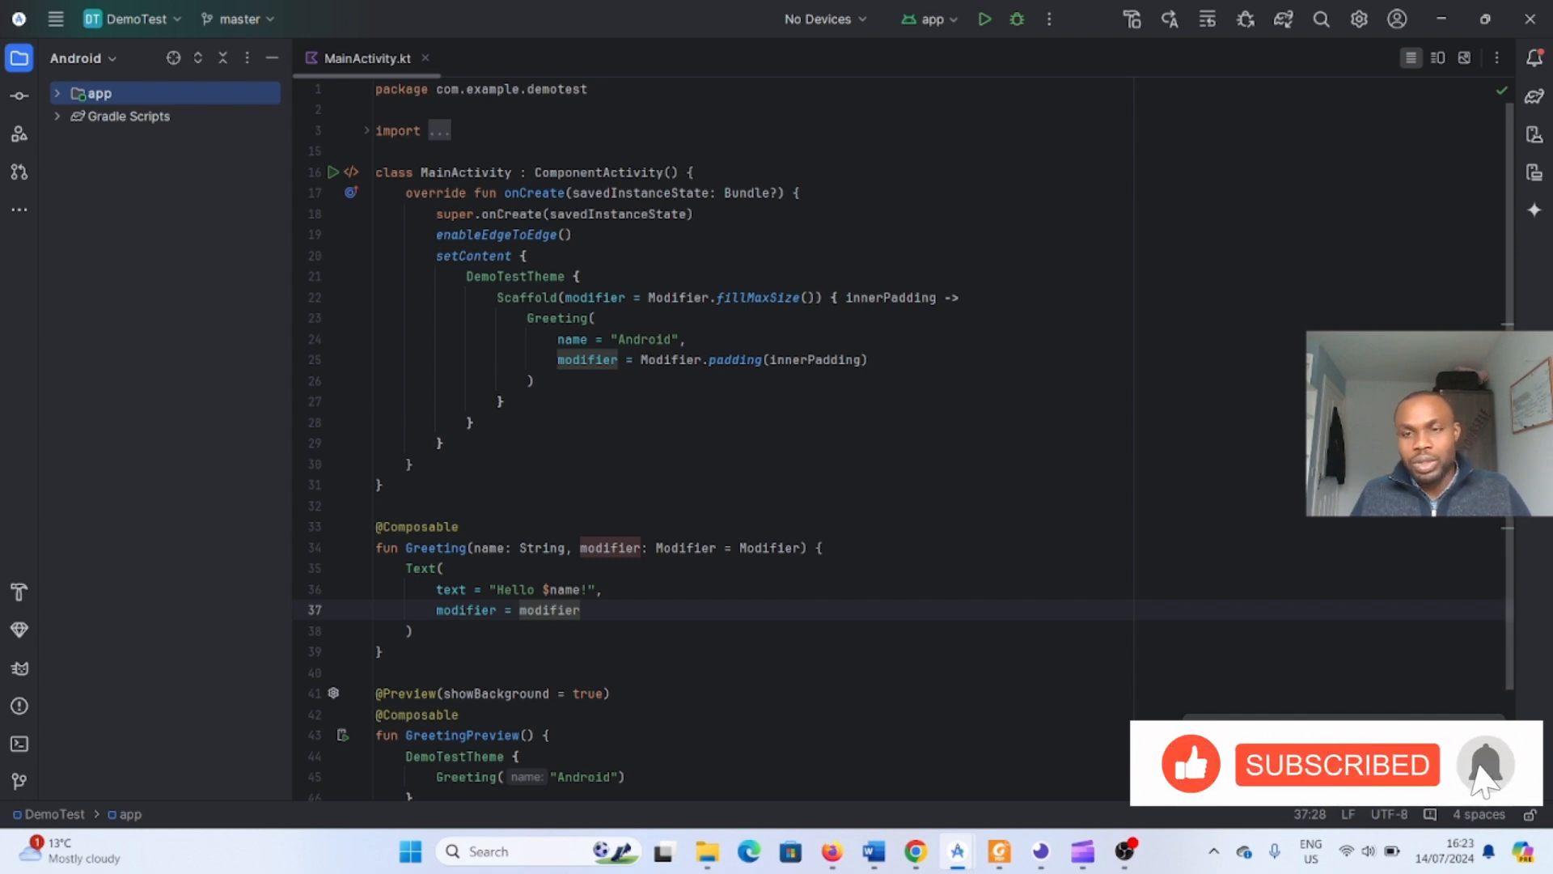
- Switch to the browser, reload the DemoTest GitHub page and inspect the pushed files on the master branch
click(58, 95)
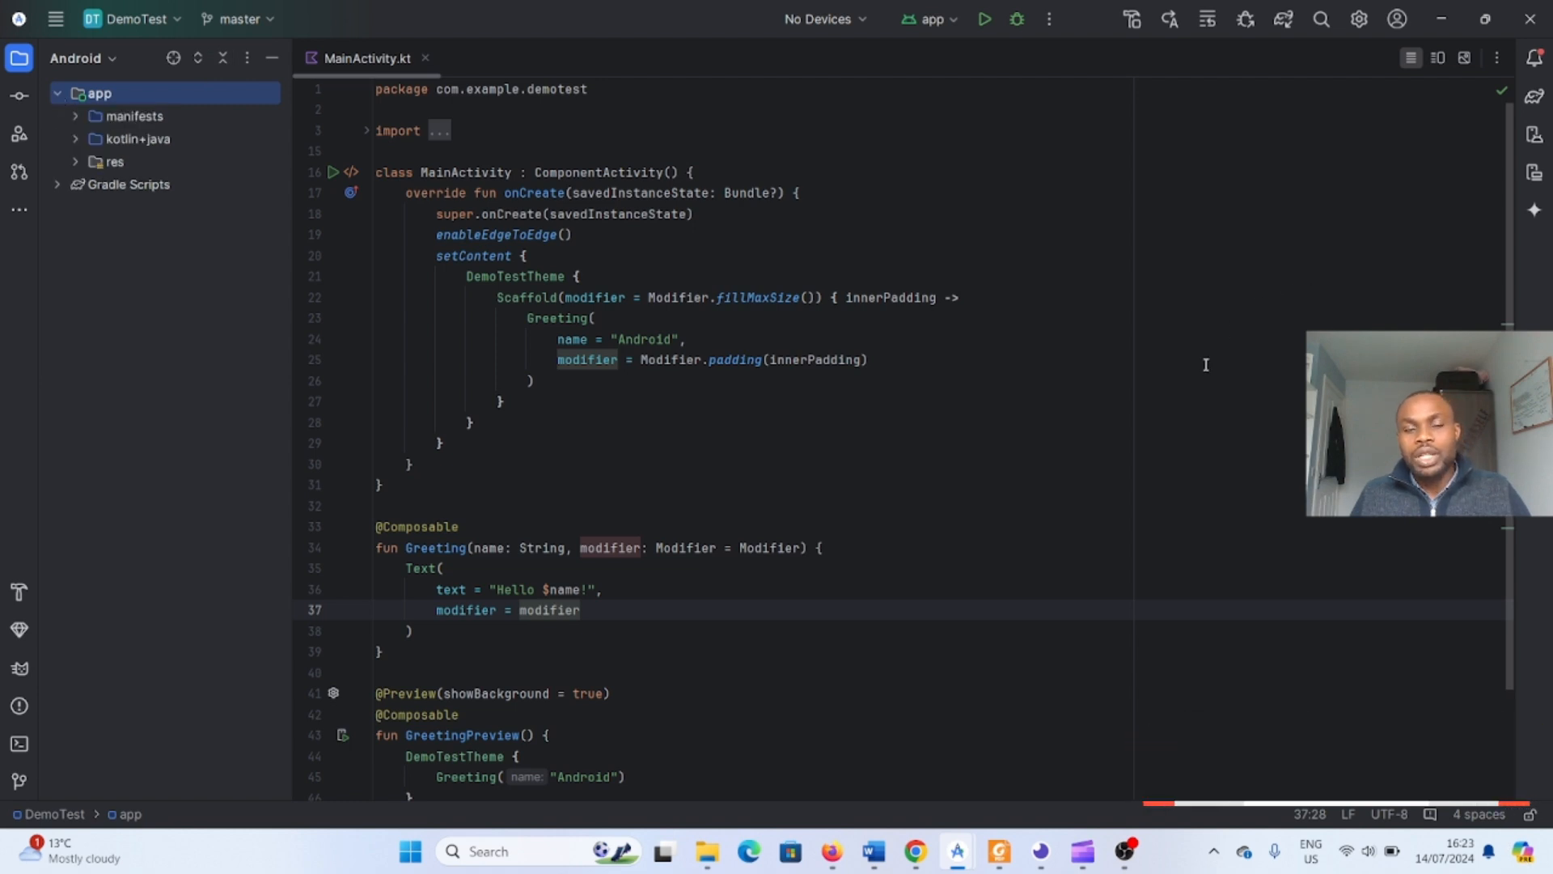
click(844, 866)
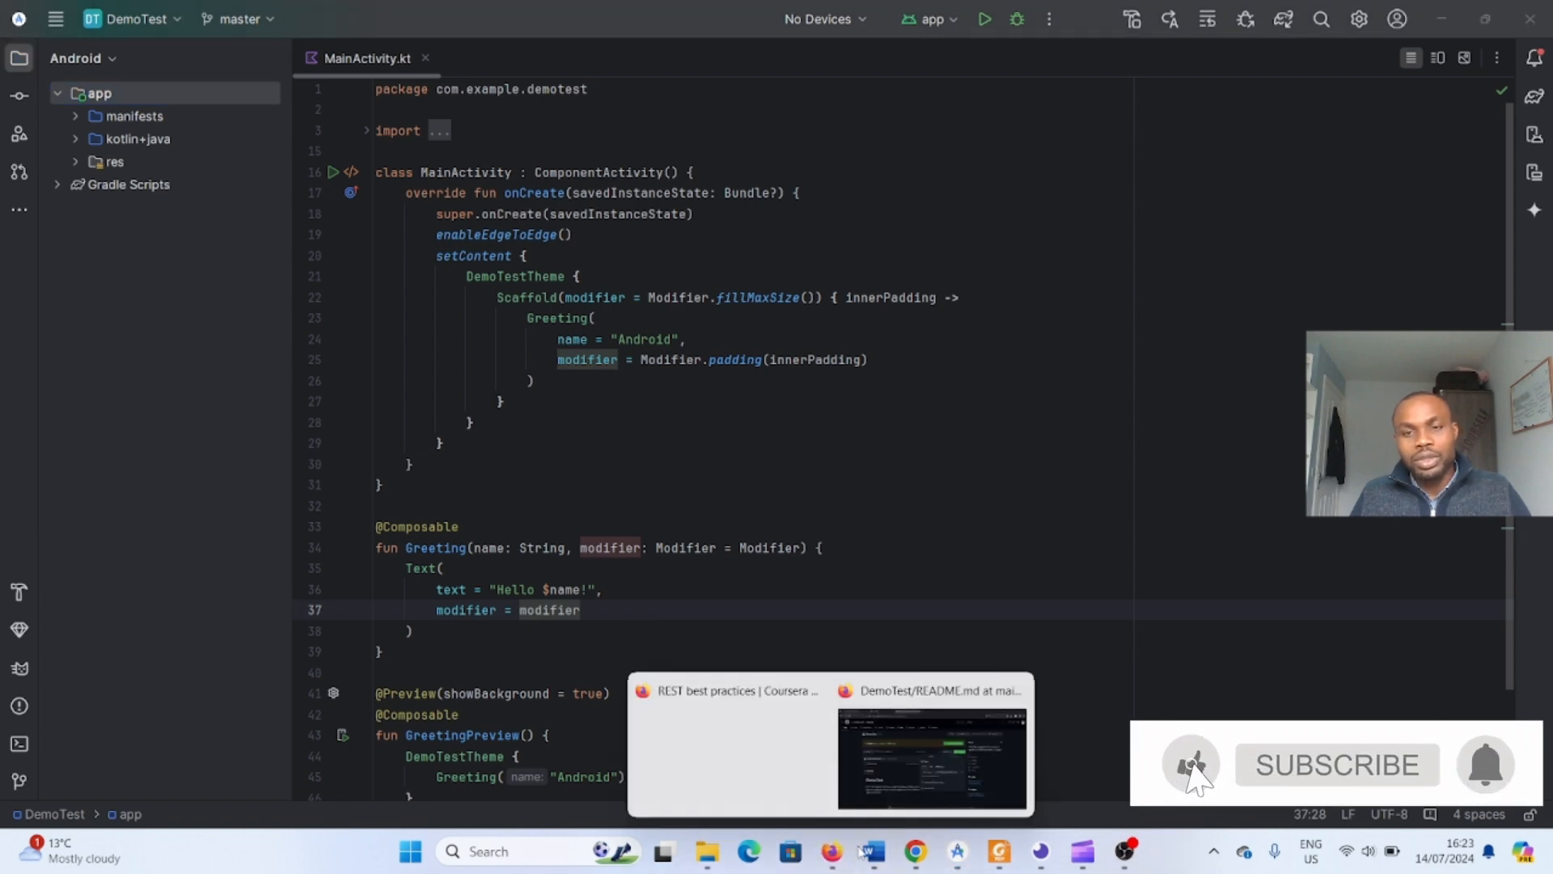
click(962, 749)
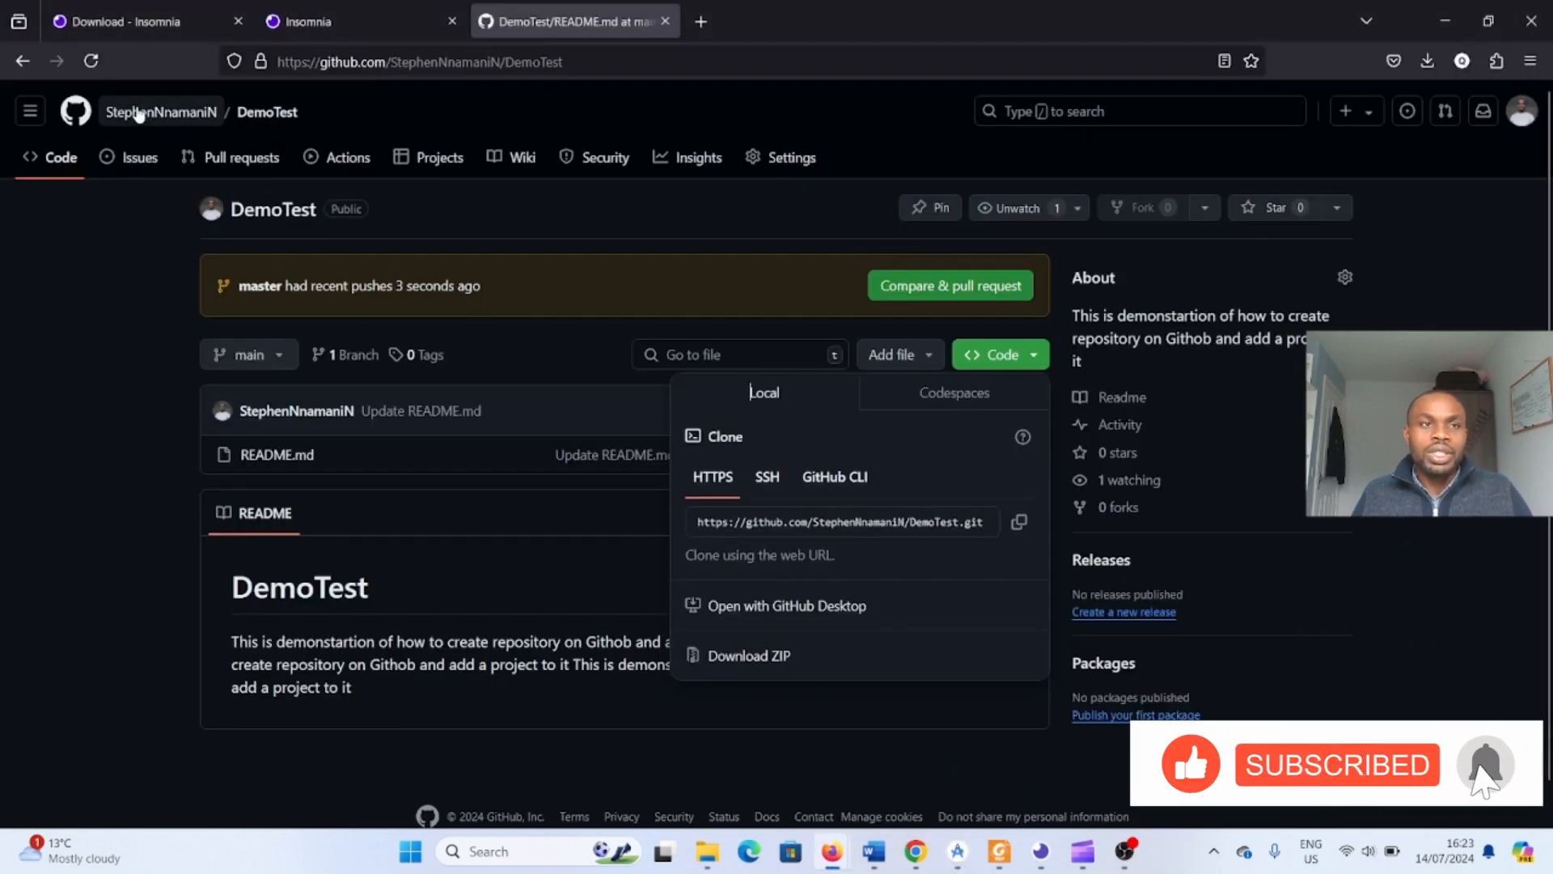
click(92, 62)
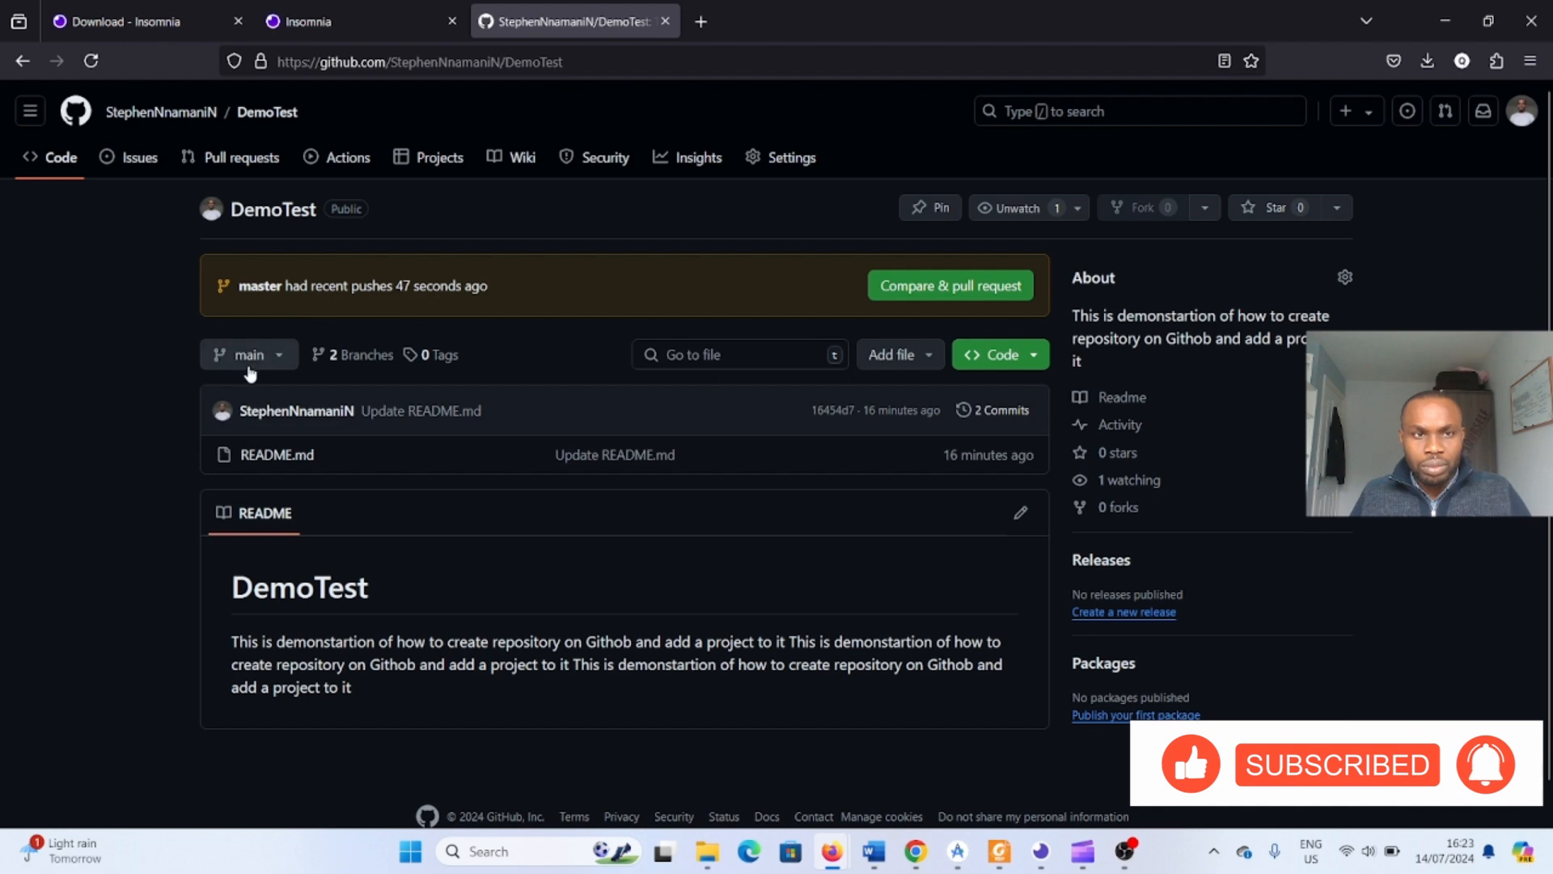
click(275, 358)
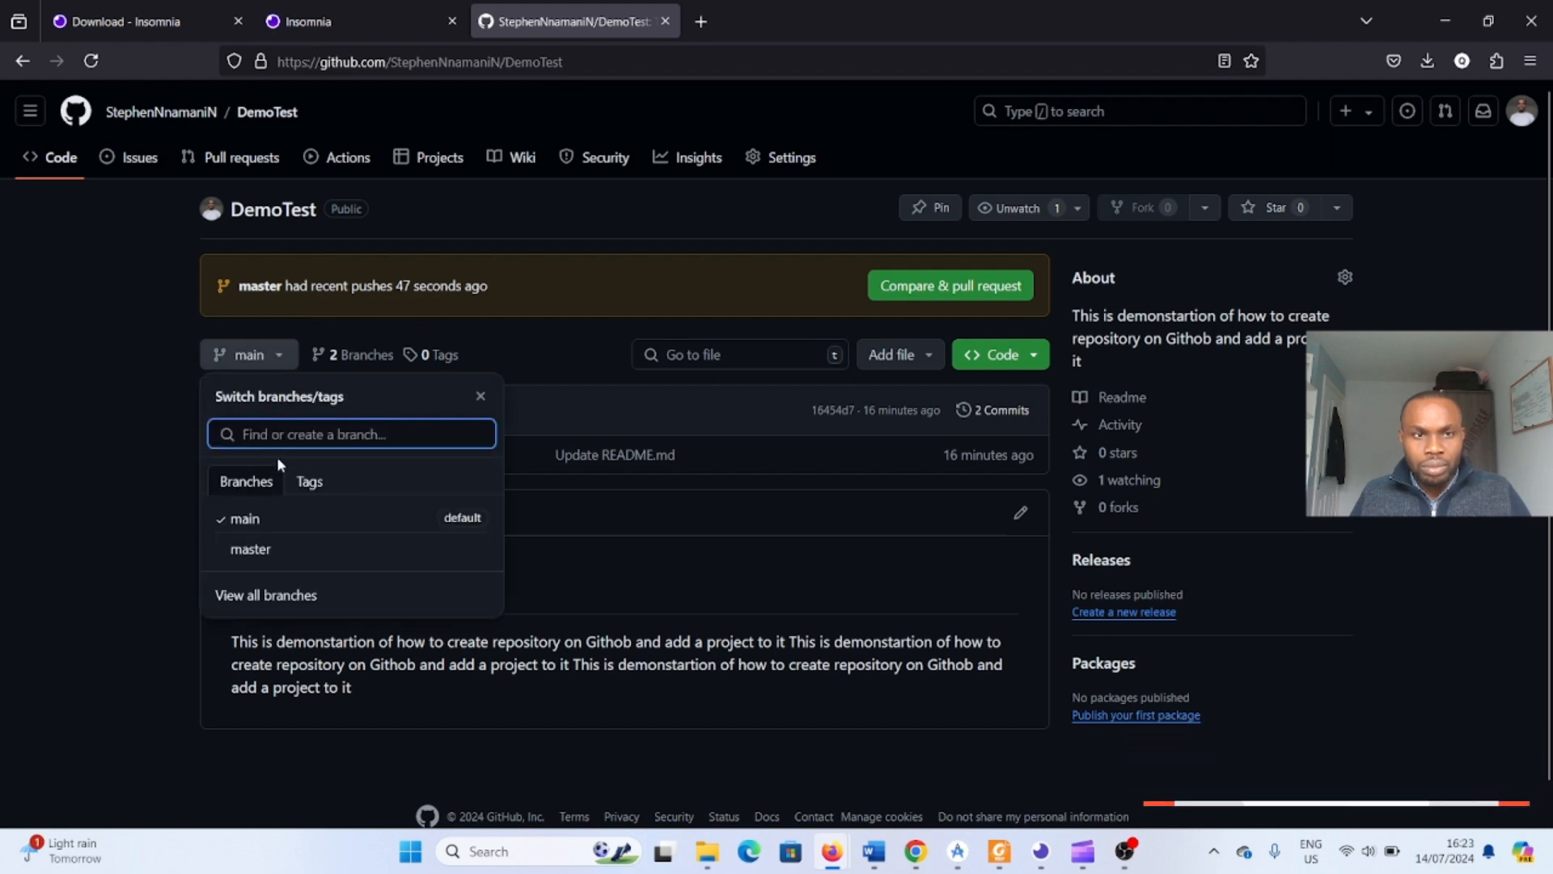
click(286, 546)
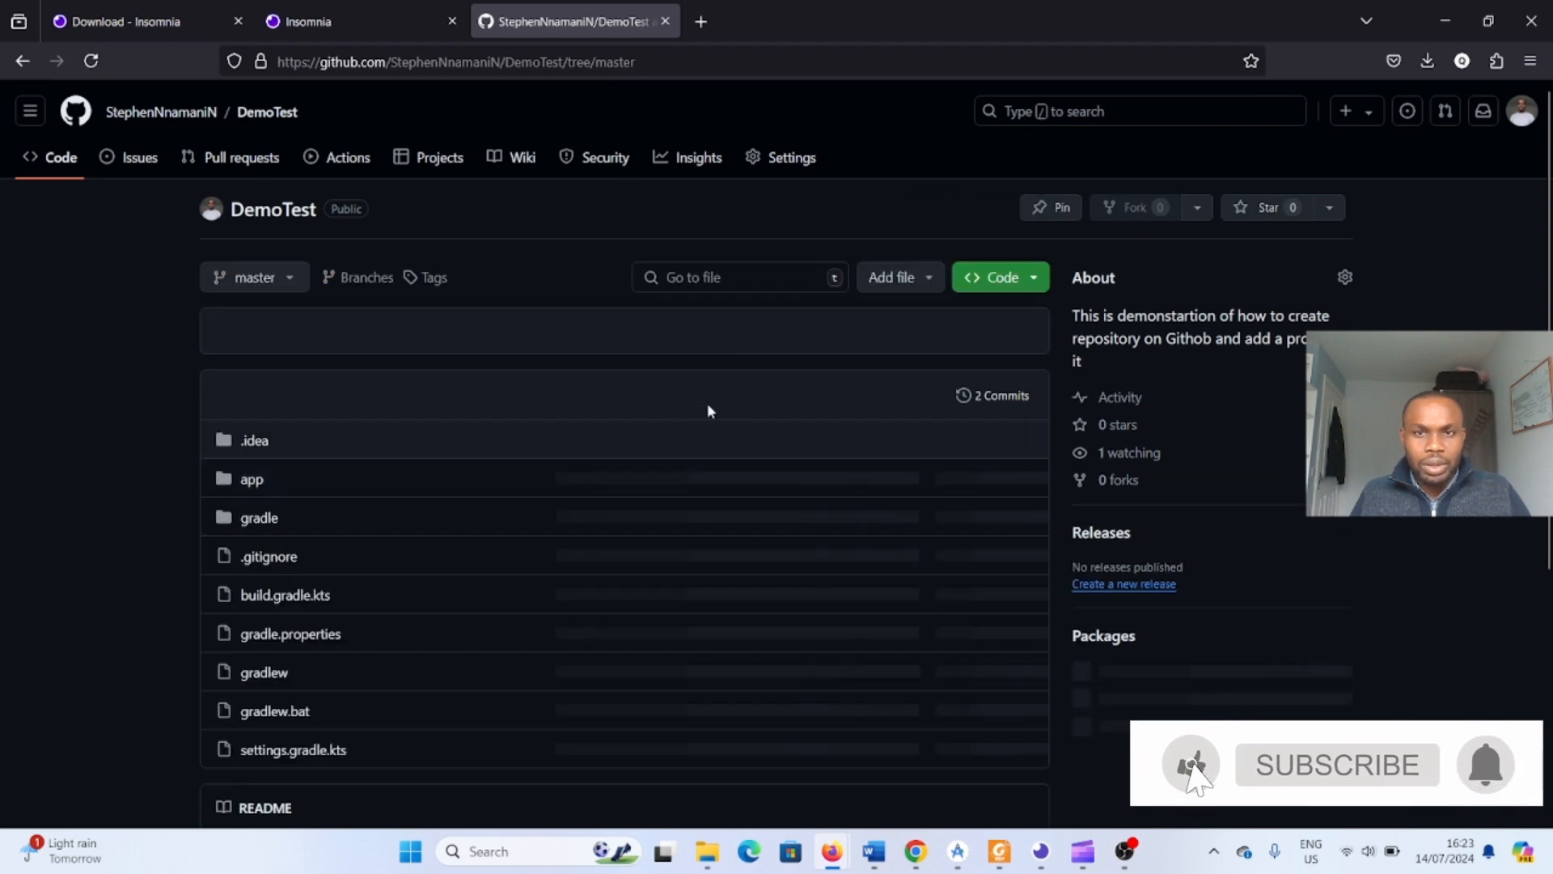
scroll(736, 409, down, 5)
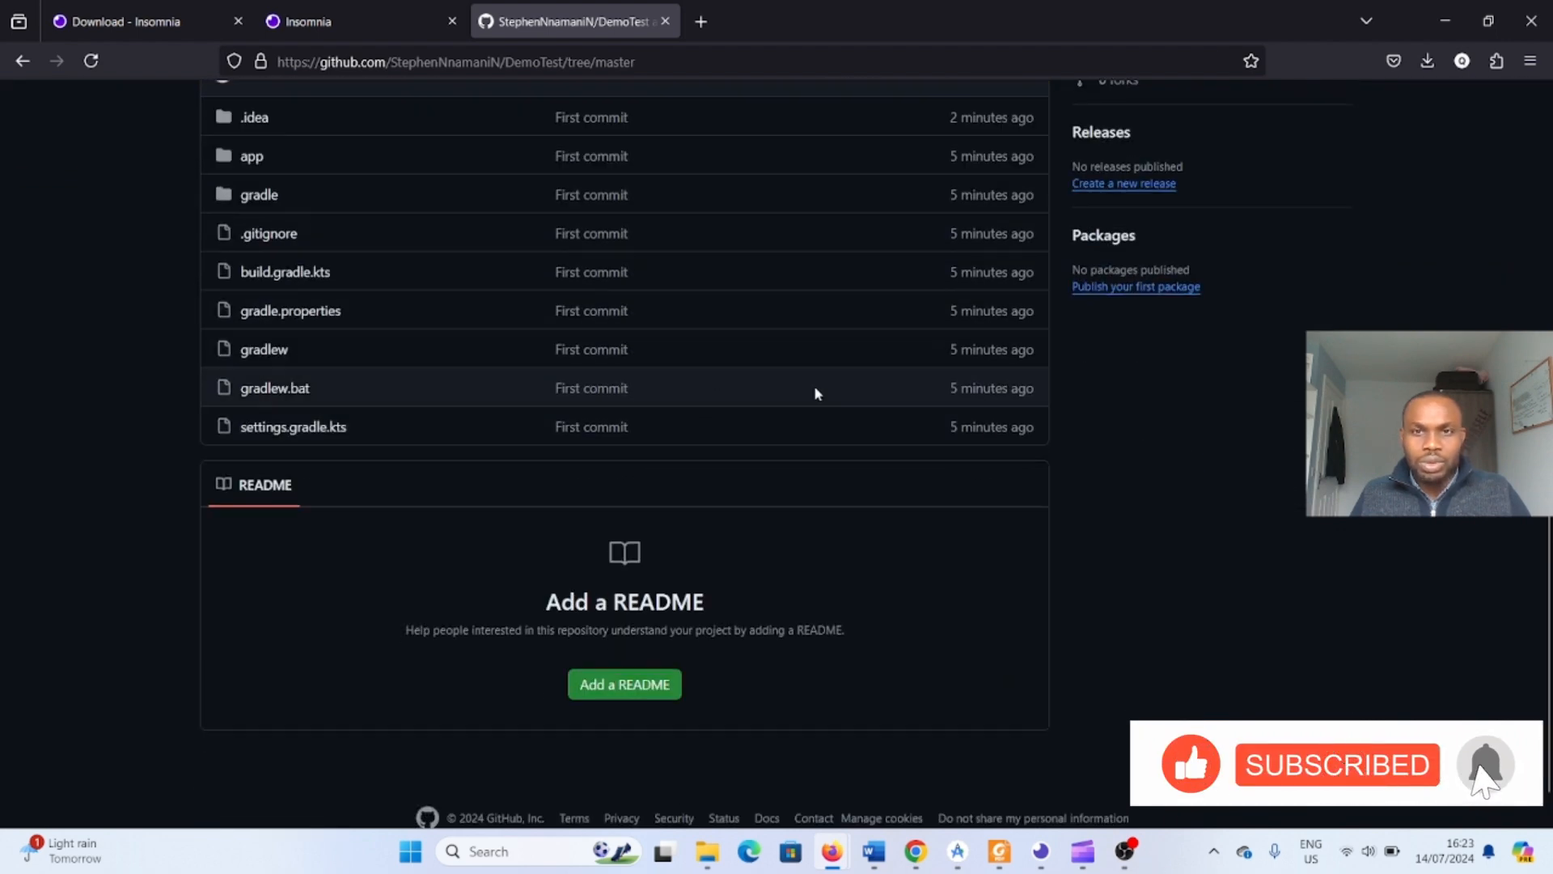
scroll(984, 396, up, 3)
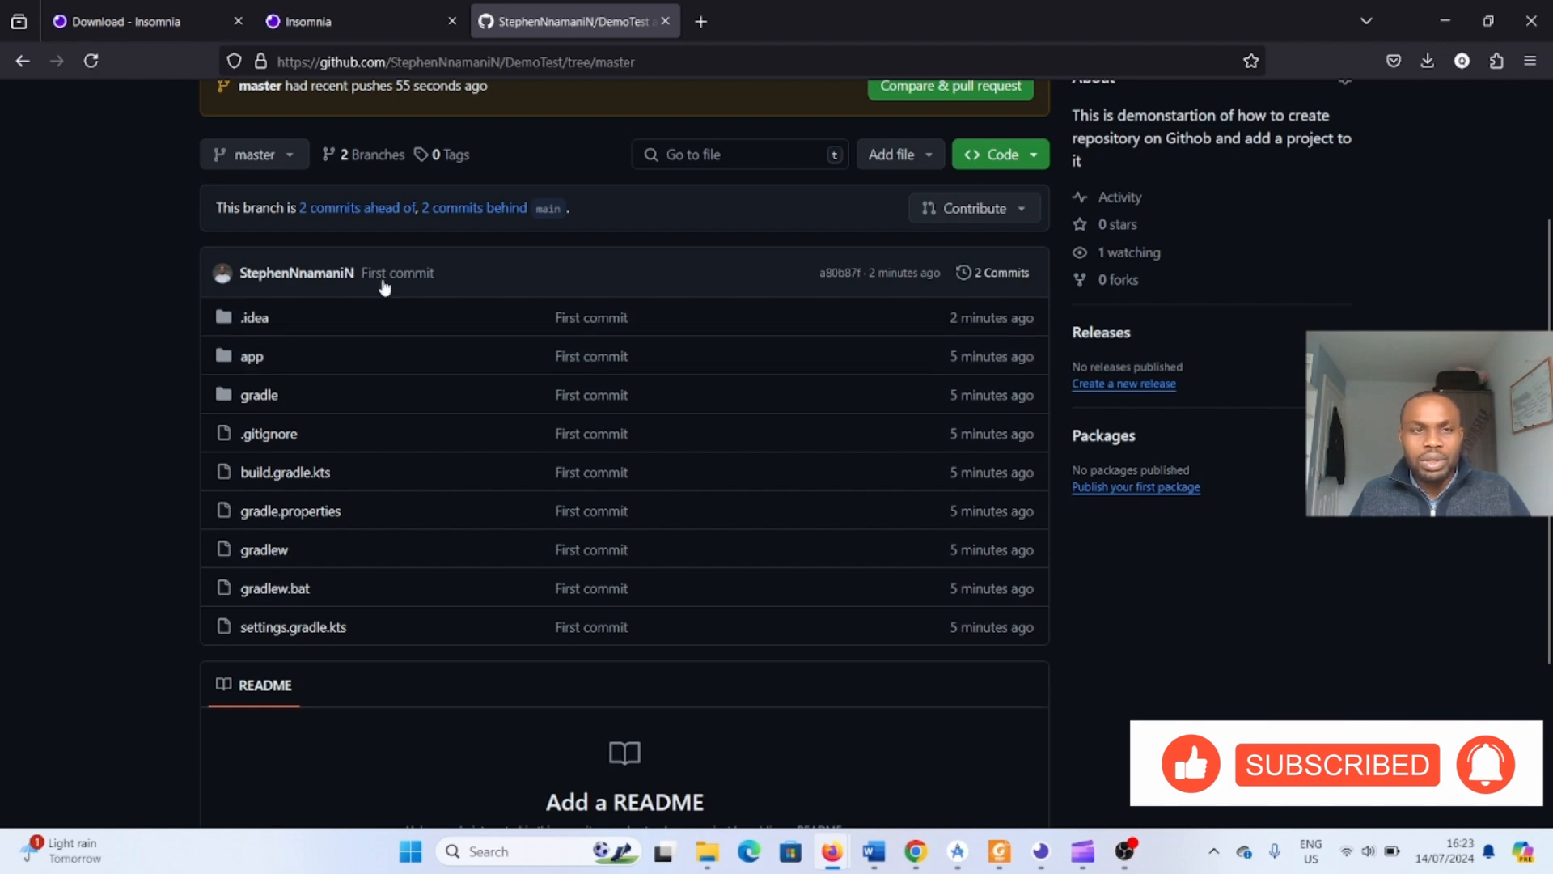